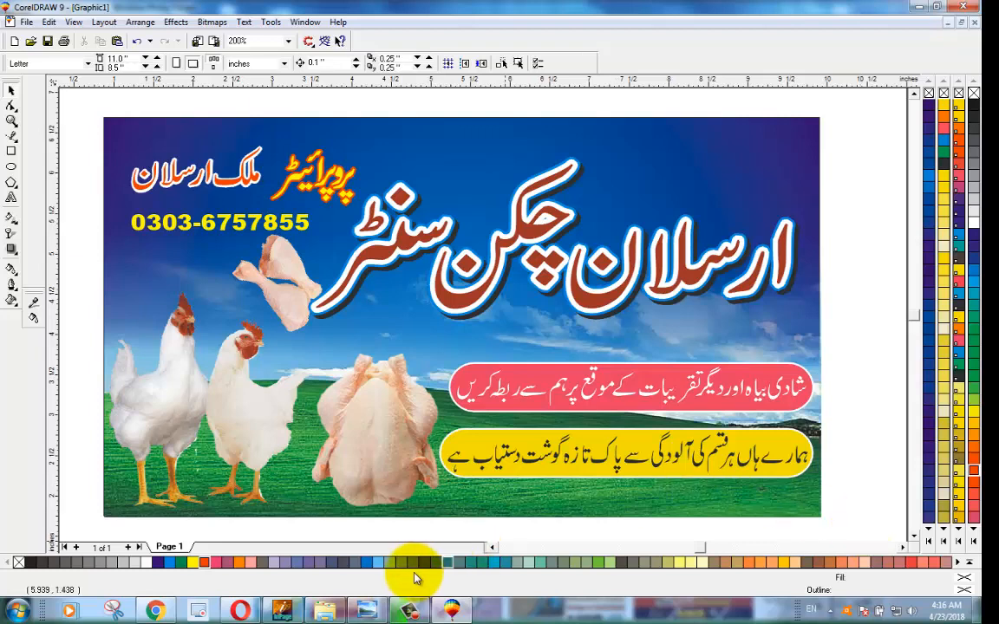
Switch to the Opera browser and look through the uploaded videos on the Amir Academy YouTube channel
click(240, 607)
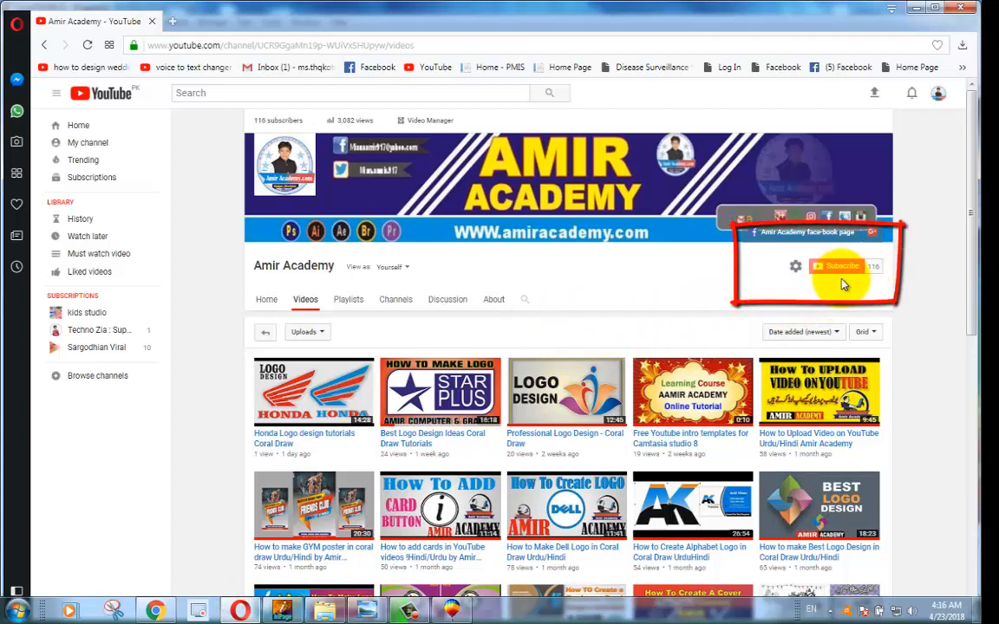
scroll(599, 406, down, 3)
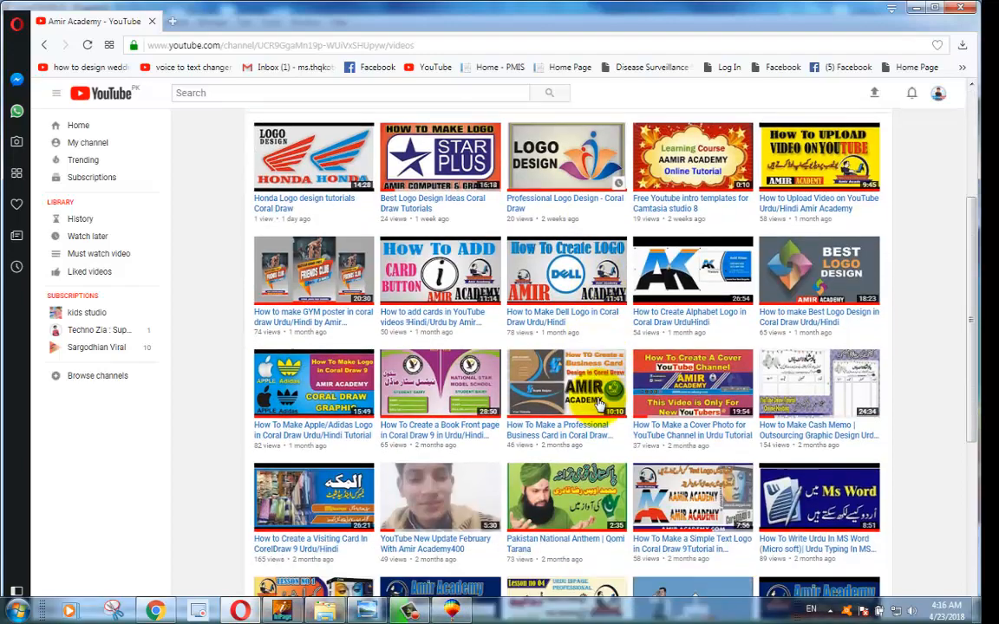
scroll(486, 255, down, 3)
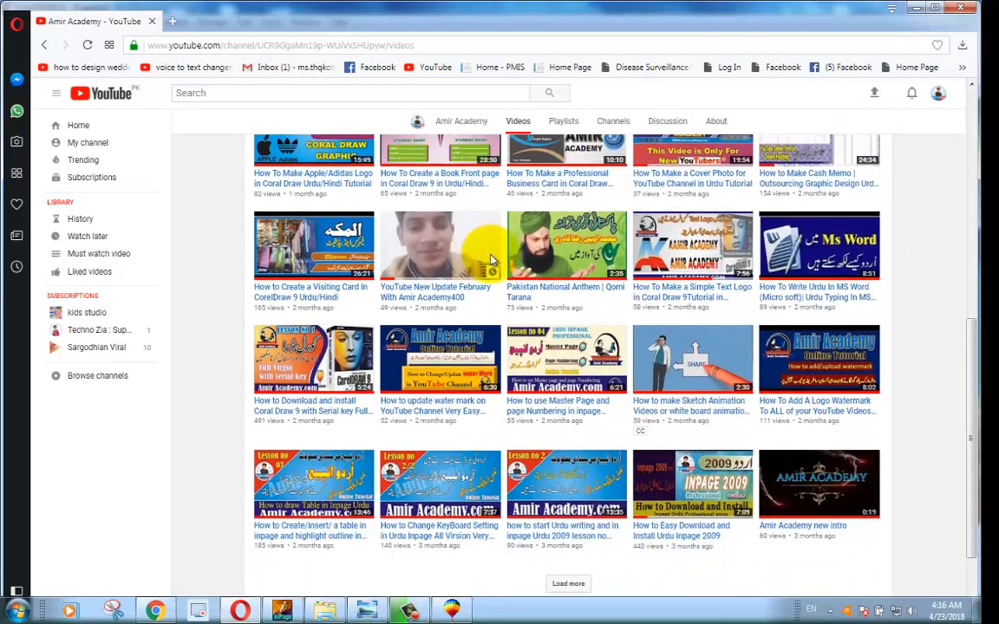
scroll(488, 342, up, 4)
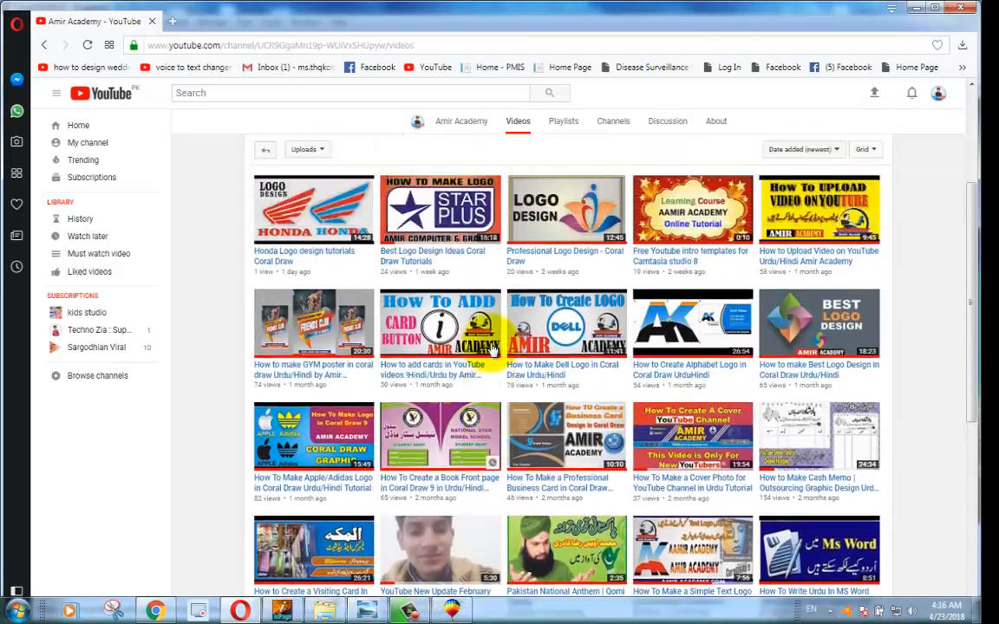
scroll(491, 348, up, 3)
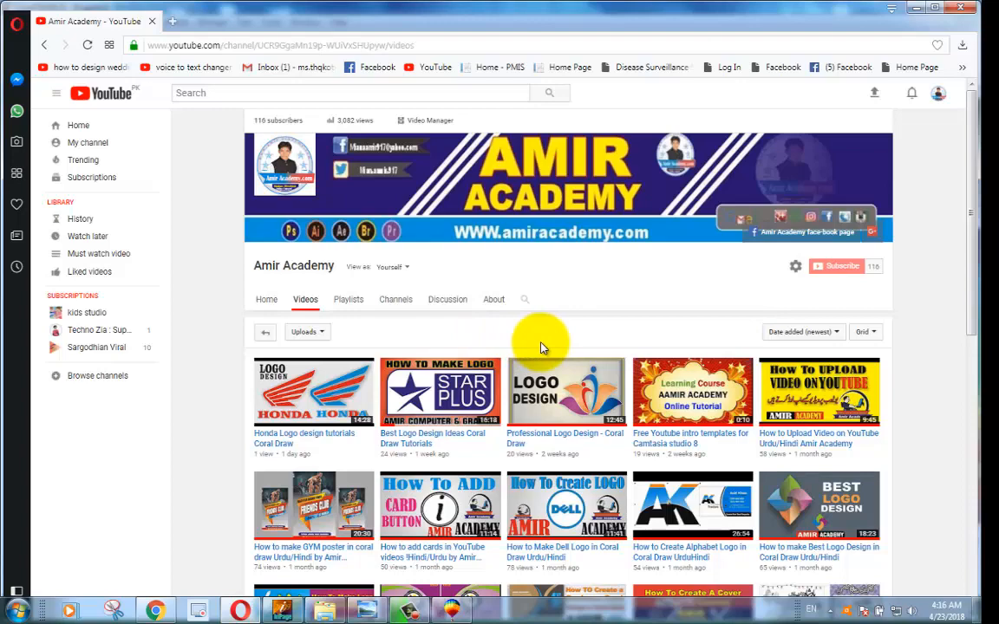
scroll(555, 368, down, 6)
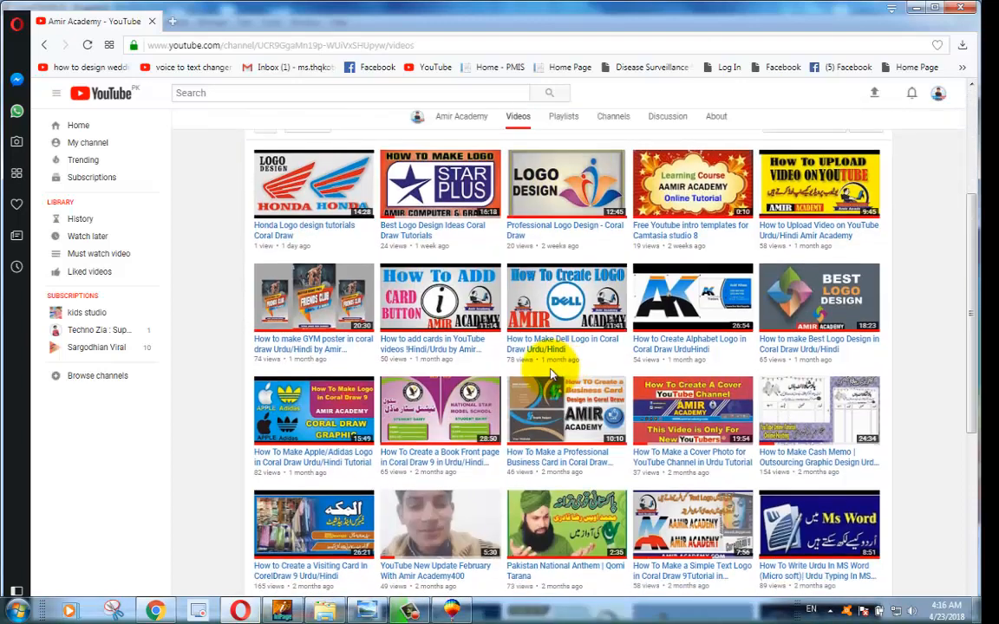
scroll(452, 418, down, 2)
Switch back to CorelDRAW and group all the objects of the finished chicken shop banner
click(452, 610)
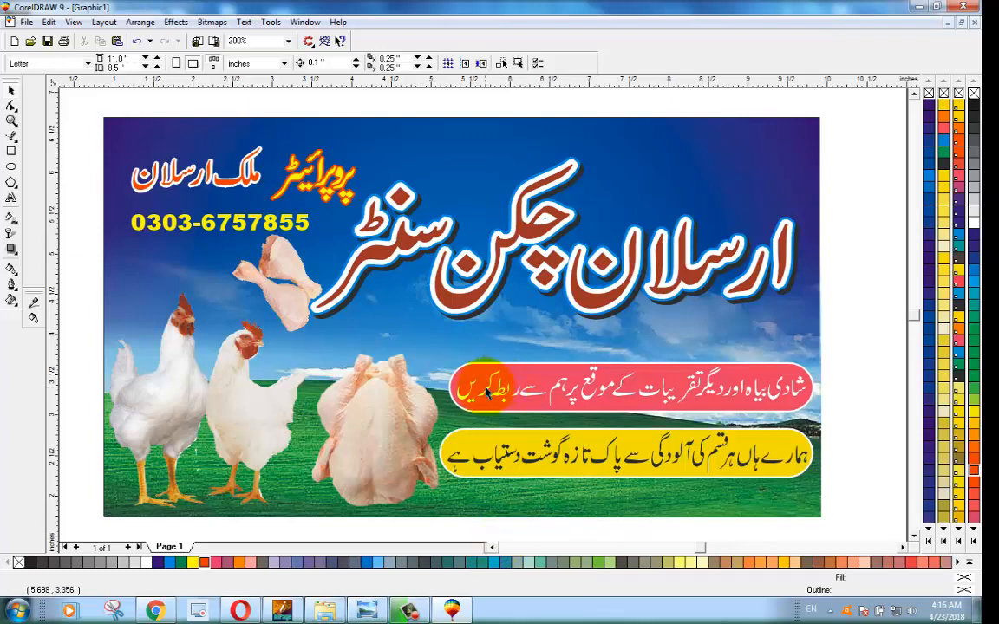
click(502, 329)
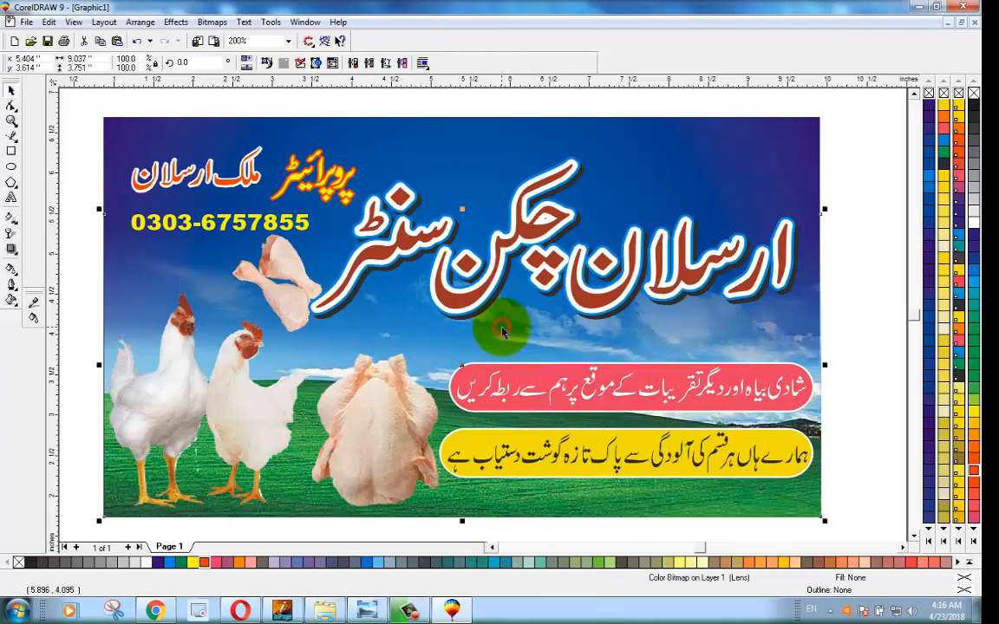
scroll(500, 332, down, 3)
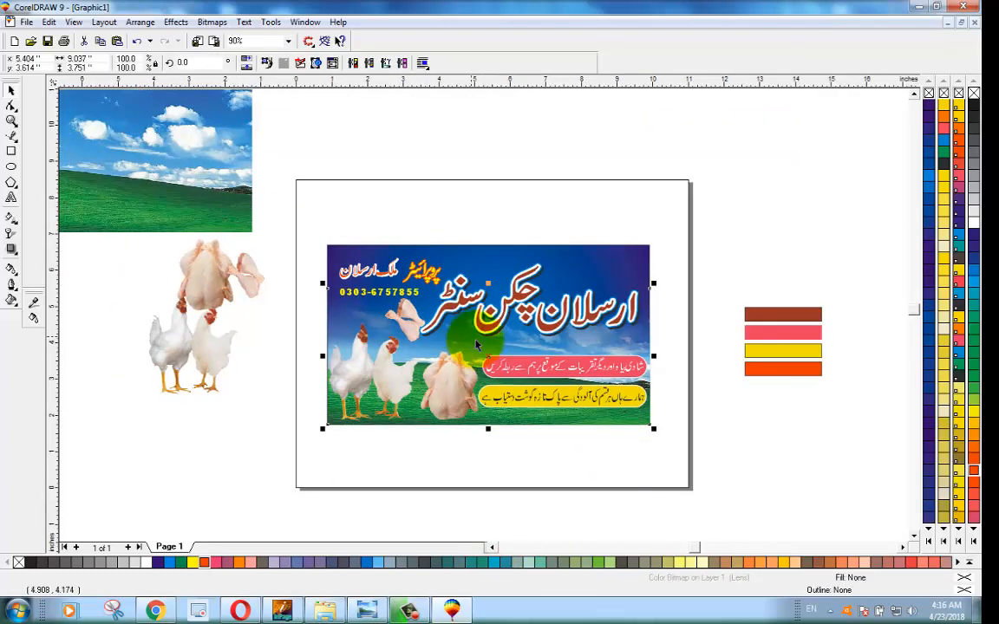
scroll(479, 382, up, 2)
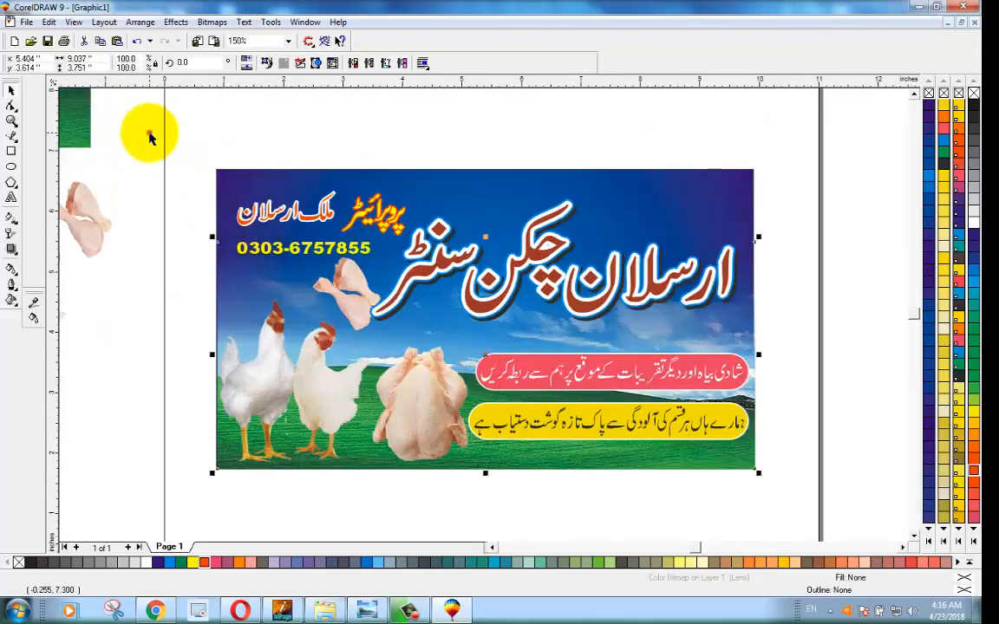
drag(149, 133, 774, 518)
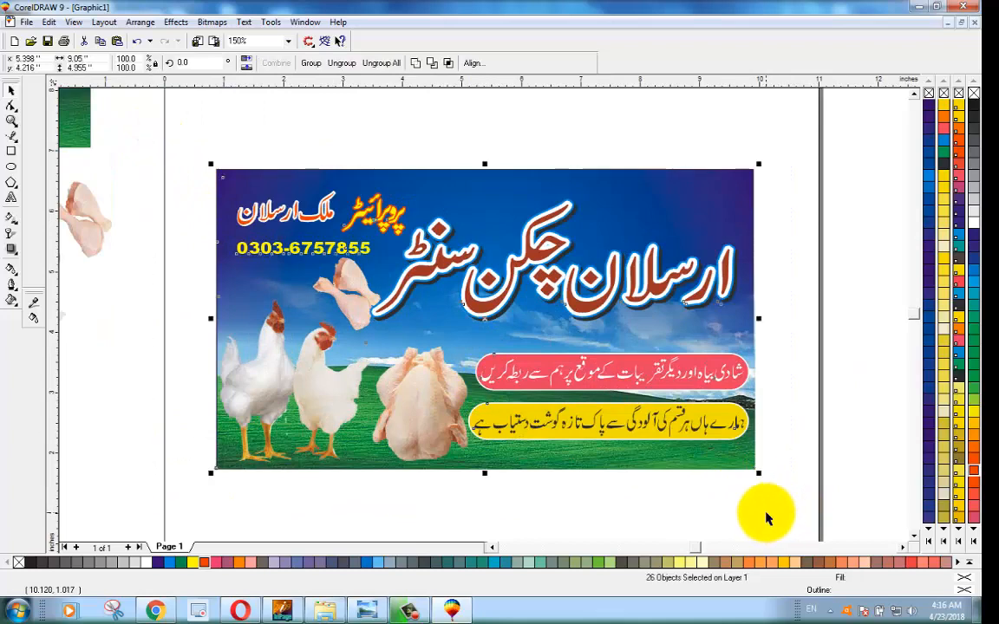
key(ctrl+g)
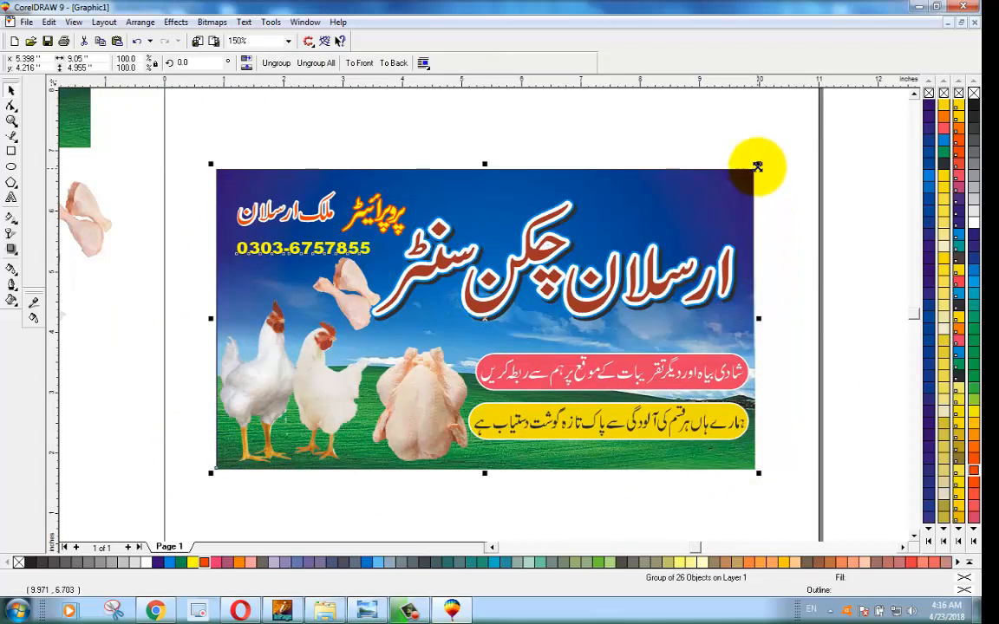
Move the grouped banner off the page to the empty area above the four colour bars
drag(484, 319, 241, 308)
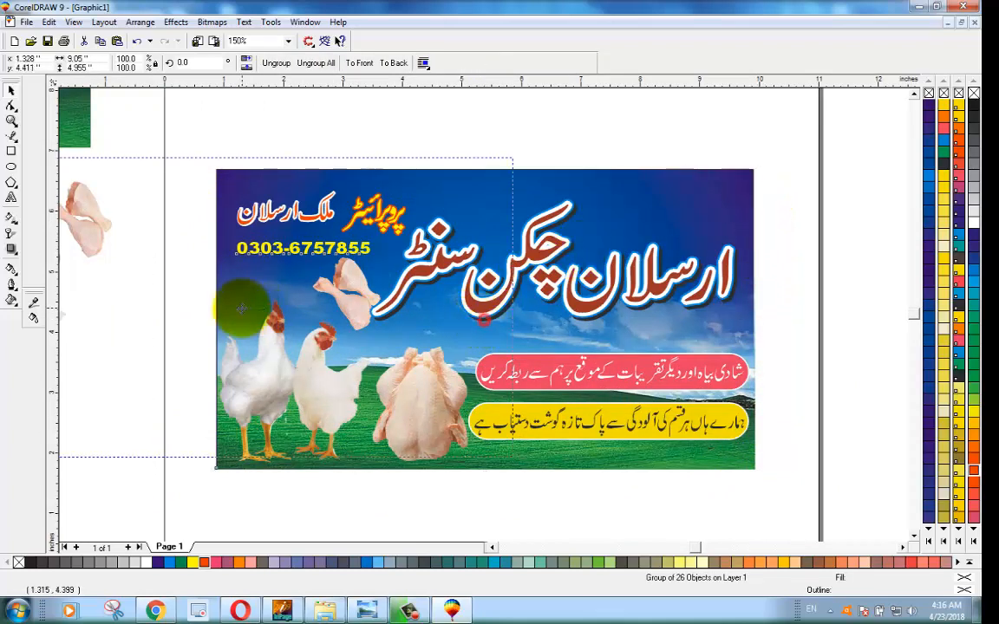
scroll(382, 375, down, 2)
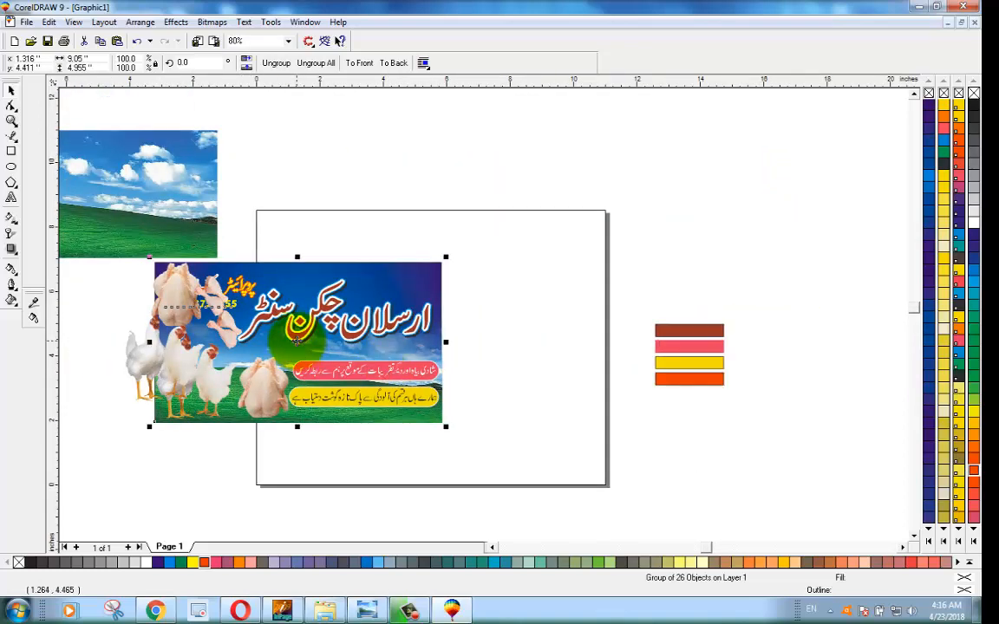
drag(298, 343, 747, 183)
Examine the fill colours of the brown, pink, yellow and orange bars beside the page
scroll(754, 379, up, 5)
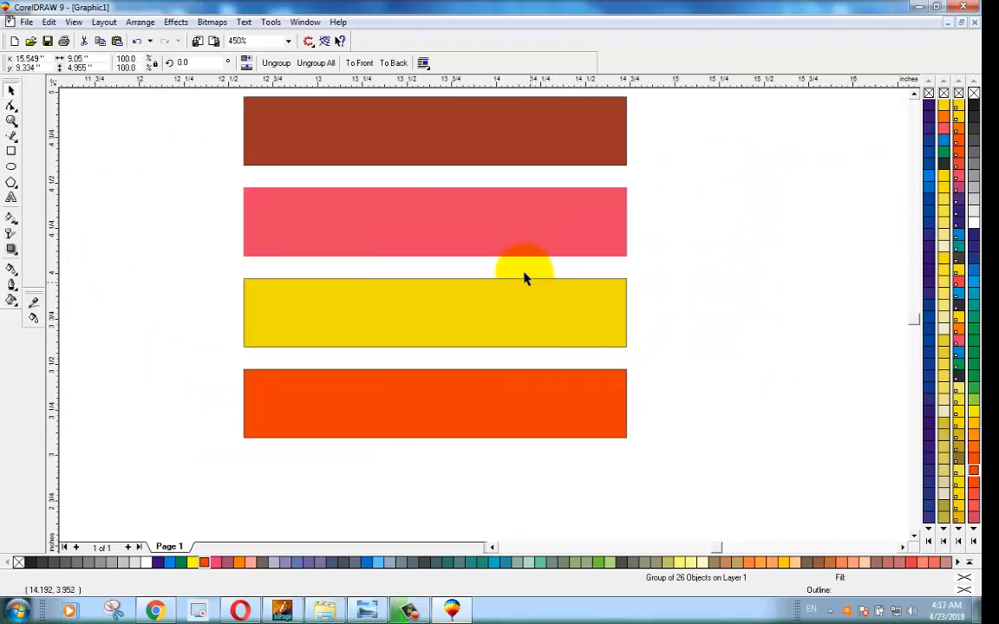
scroll(524, 267, down, 1)
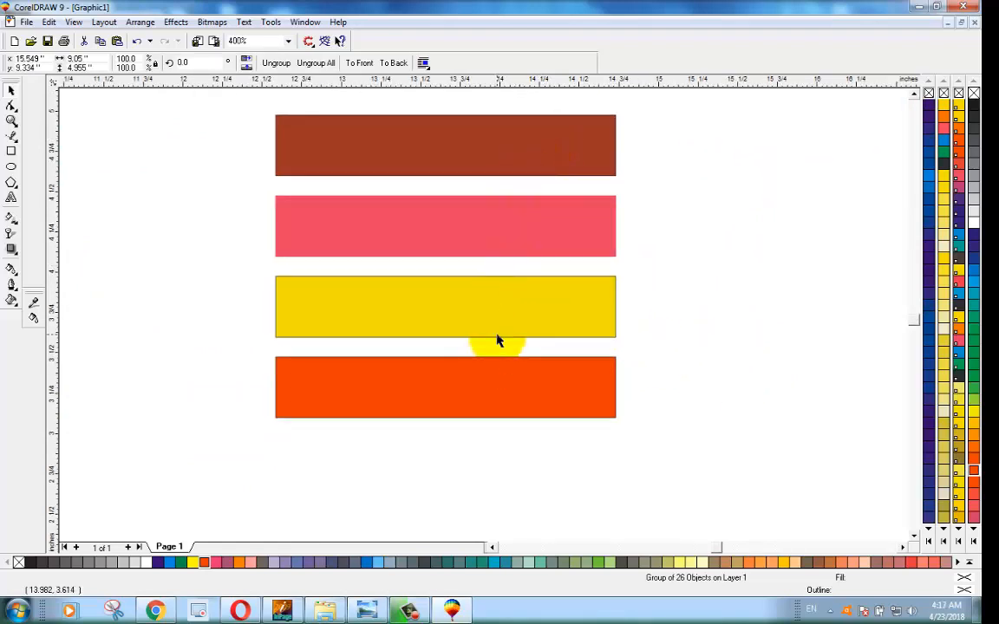
click(423, 171)
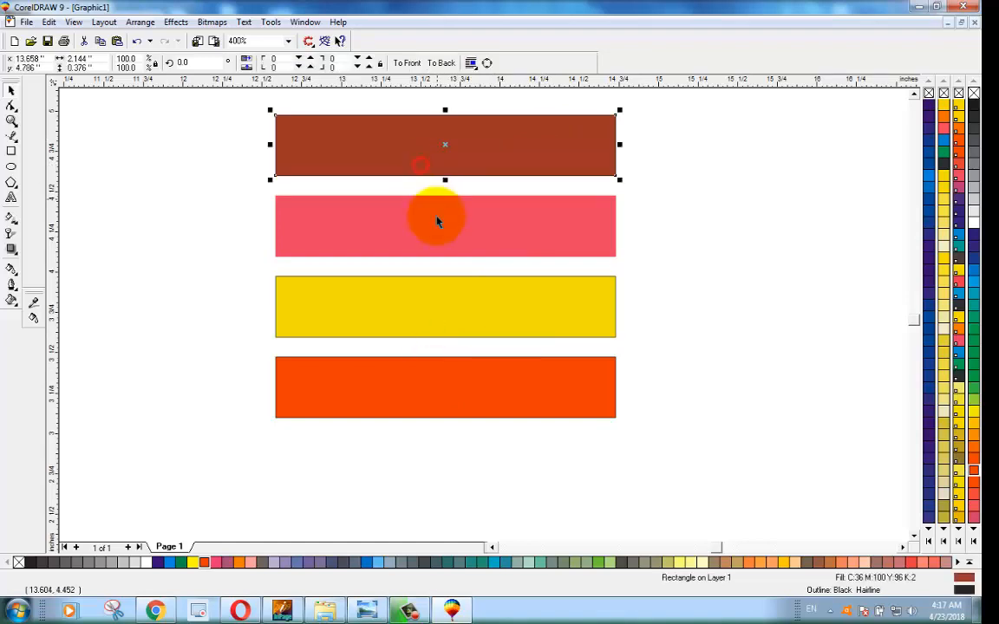
click(434, 227)
click(434, 282)
click(450, 390)
scroll(452, 393, down, 5)
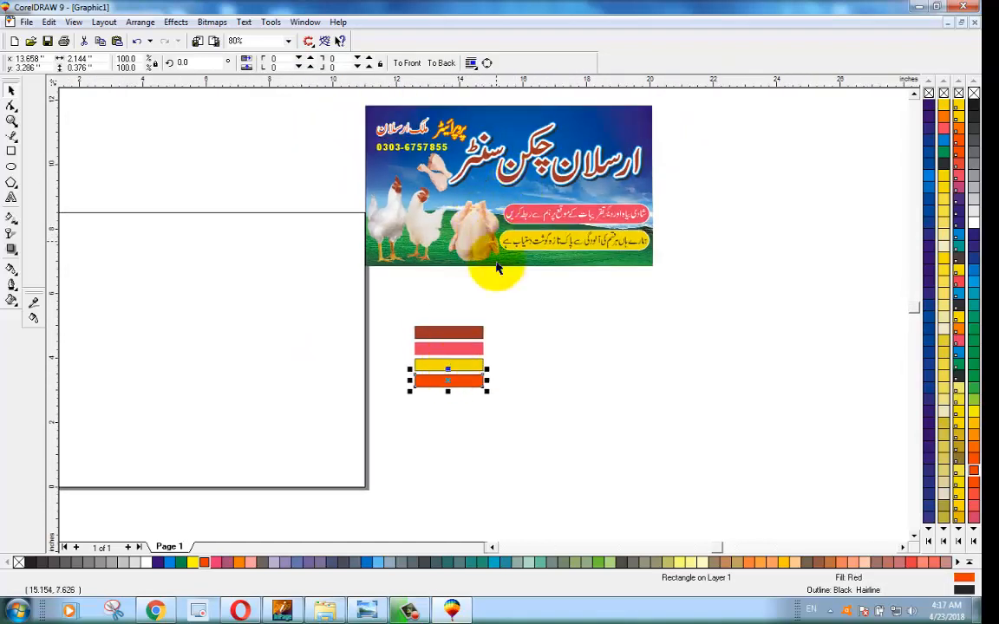
Examine the landscape and chicken pictures on the other side of the page
click(492, 548)
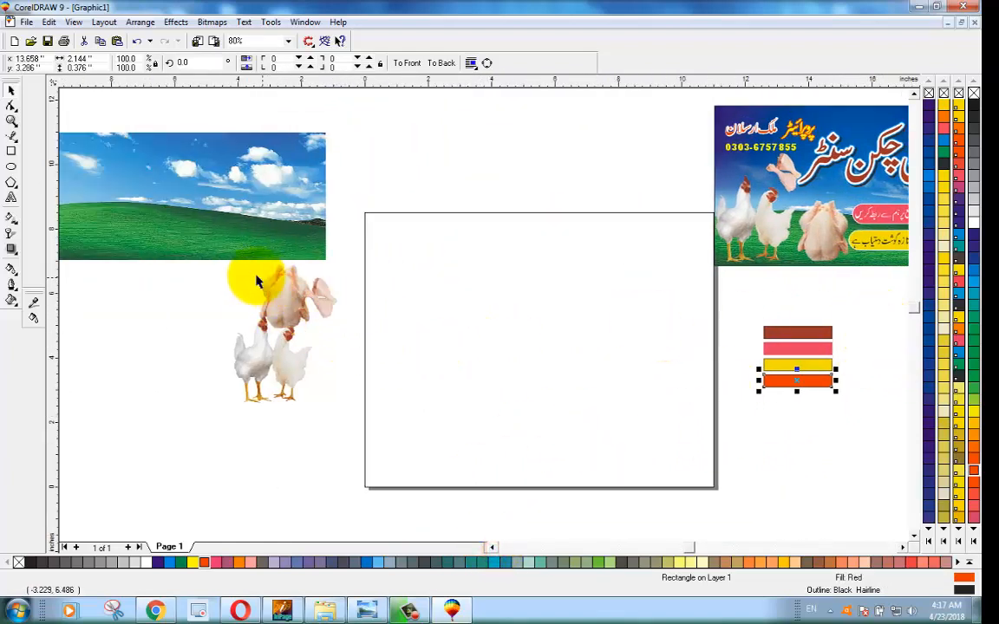
scroll(247, 265, up, 1)
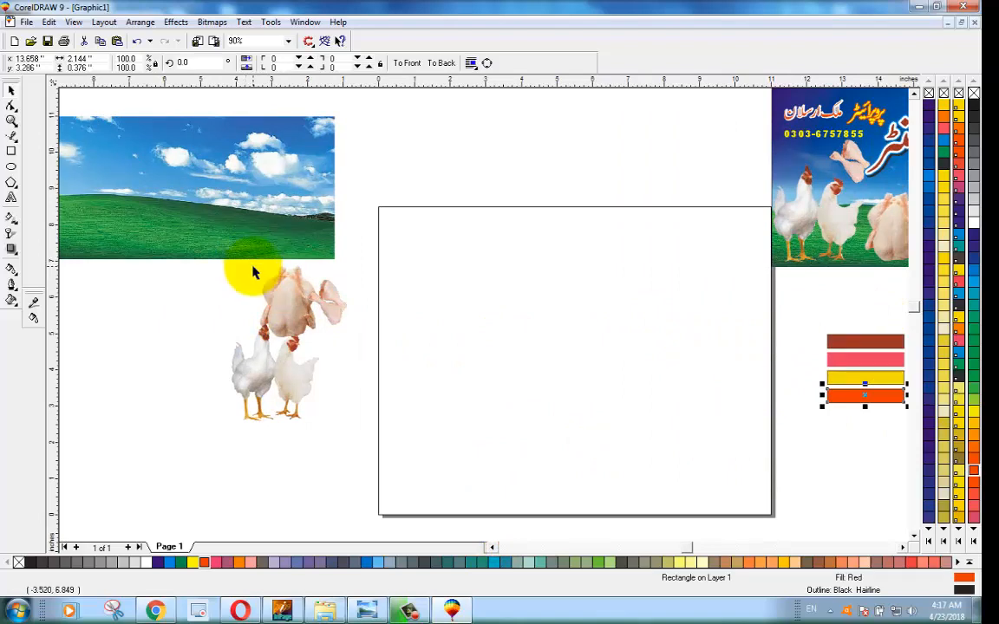
scroll(253, 273, up, 5)
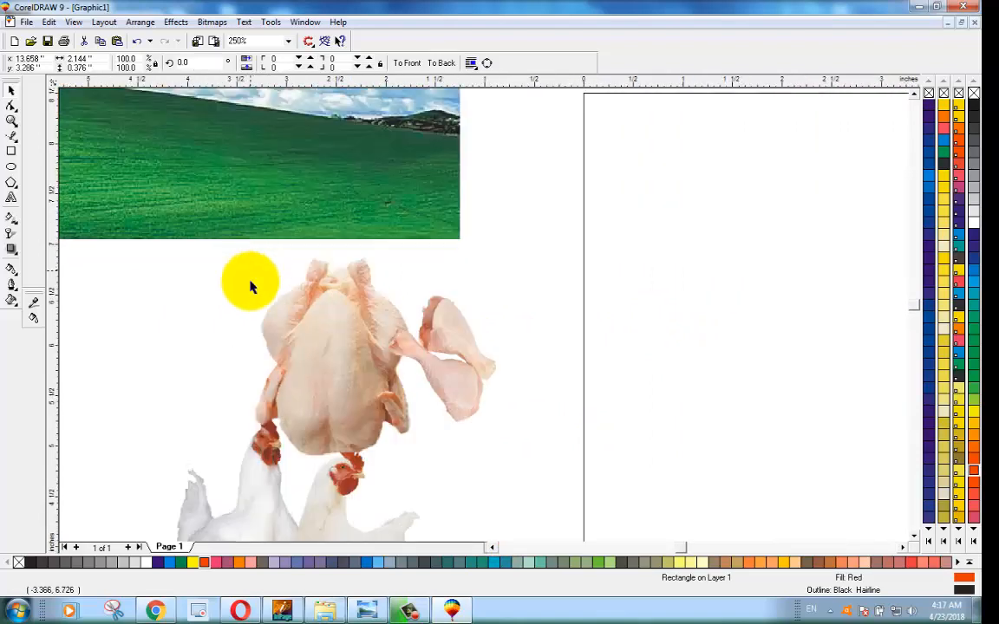
scroll(354, 373, down, 5)
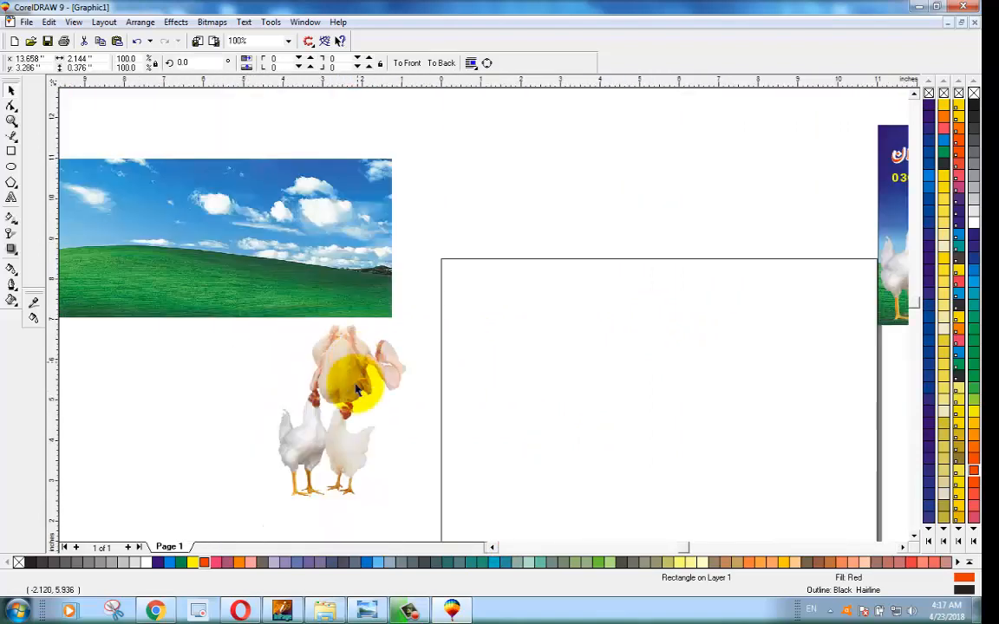
Move the landscape picture from beside the page onto the lower half of the page
click(326, 457)
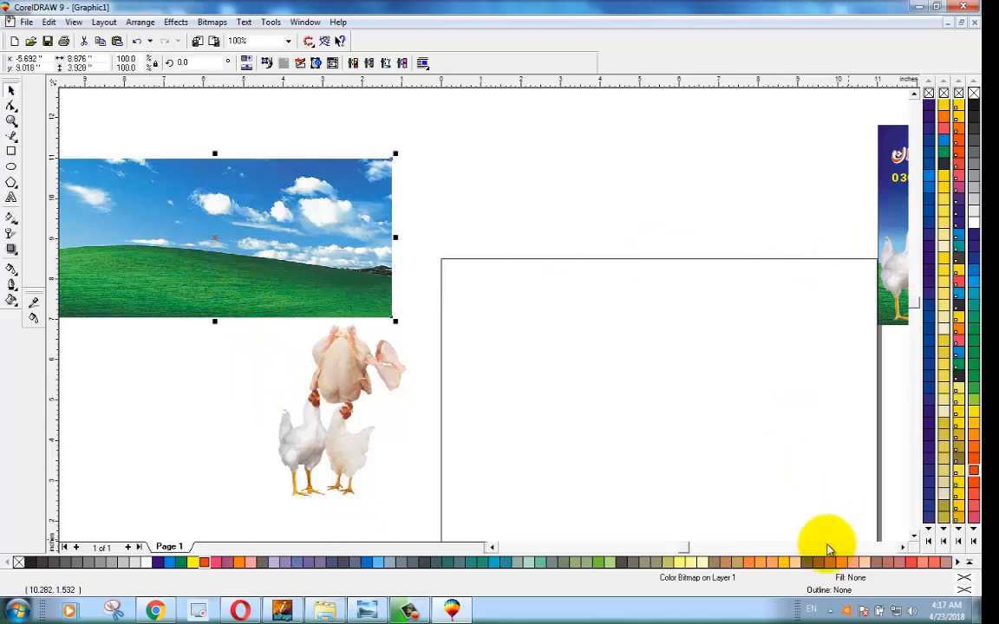
drag(245, 244, 708, 485)
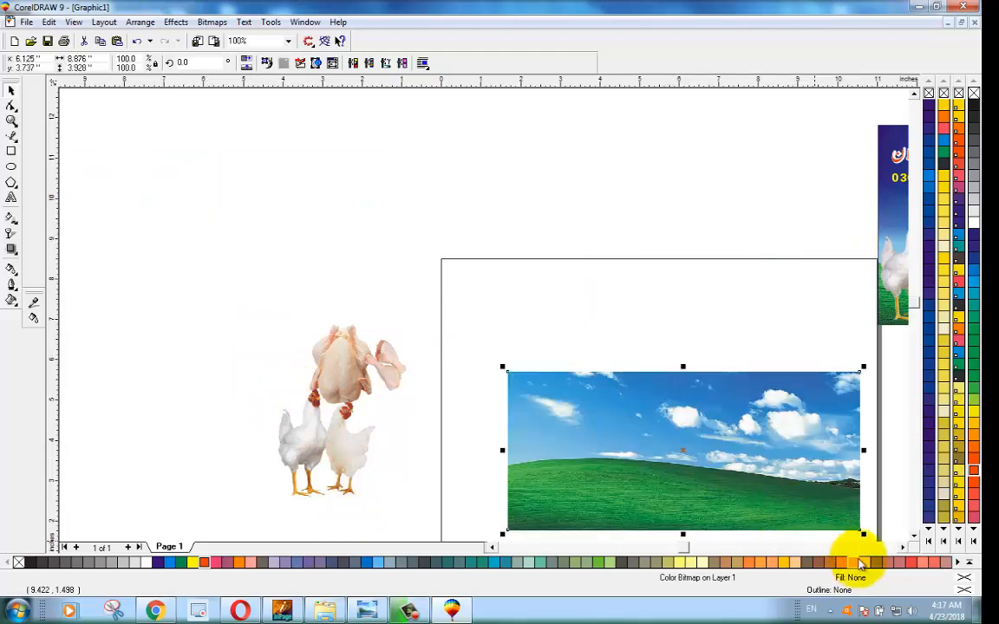
click(903, 548)
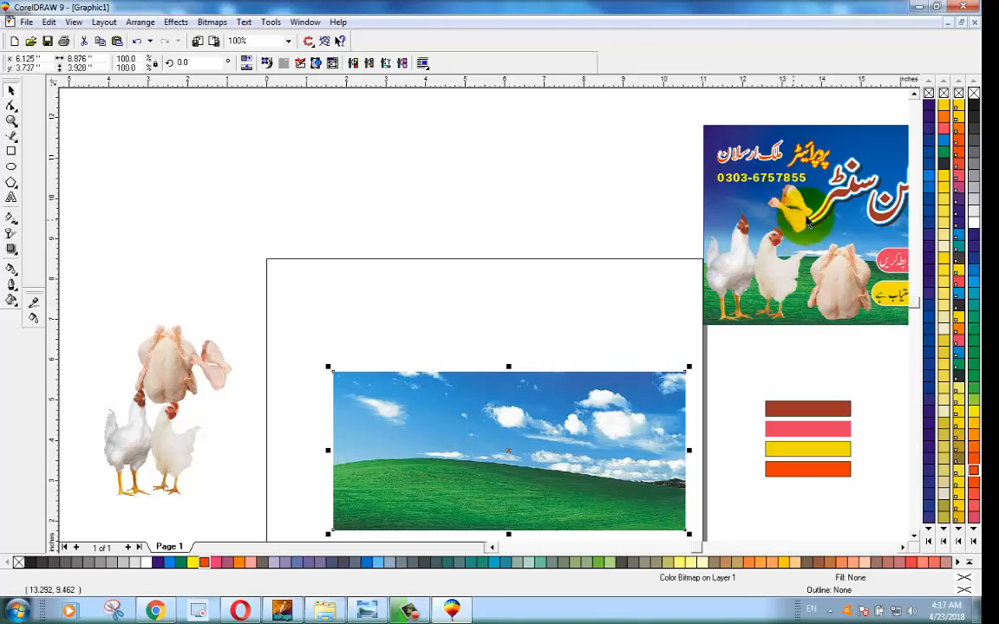
click(914, 537)
click(914, 537)
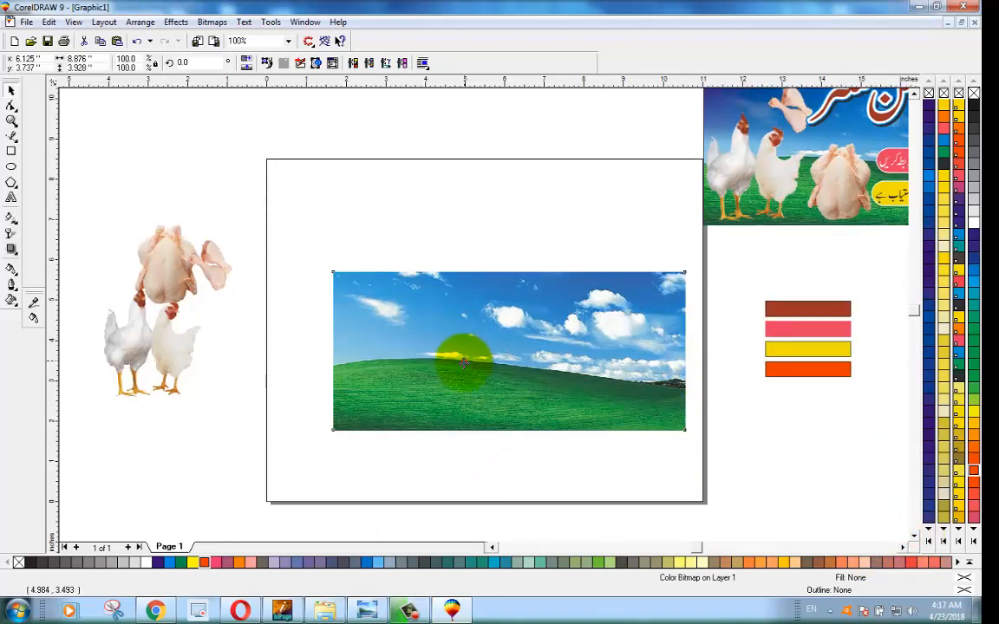
drag(462, 359, 431, 397)
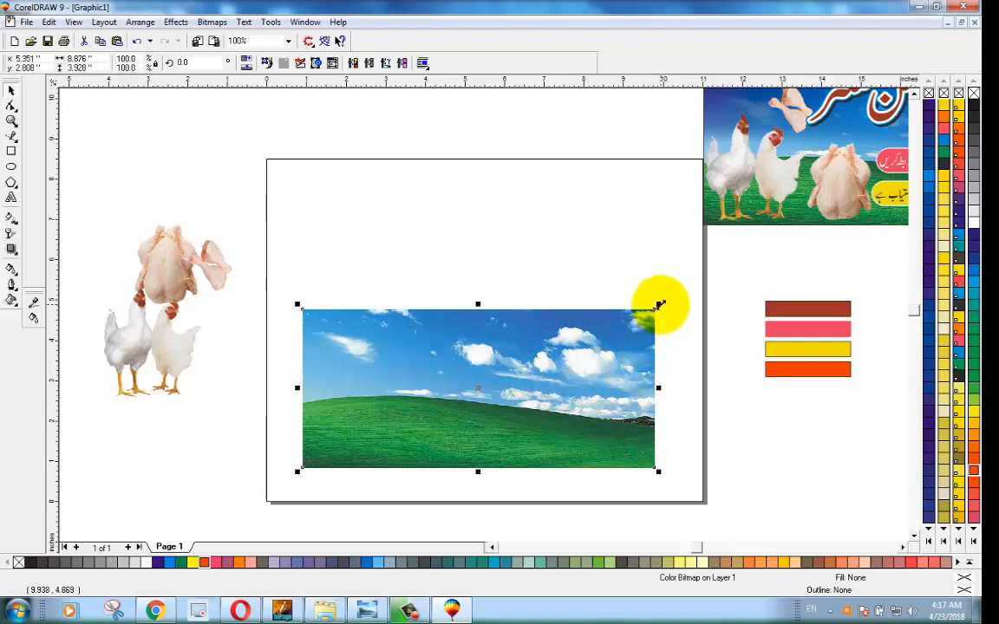
Enlarge the landscape picture proportionally to about 9.93 by 4.4 inches and place it just above the page's lower edge
drag(659, 307, 677, 295)
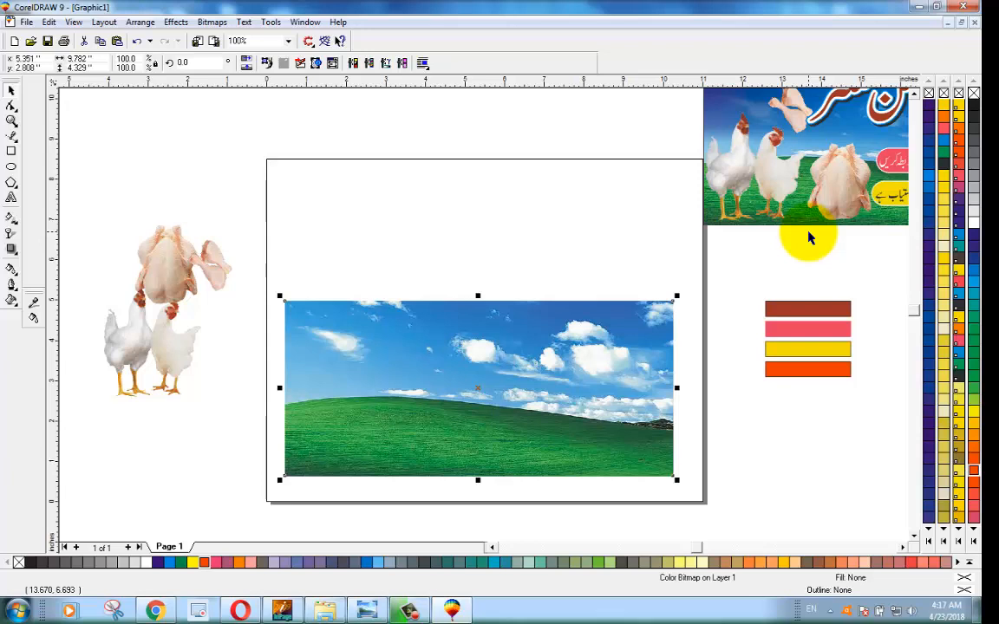
click(794, 425)
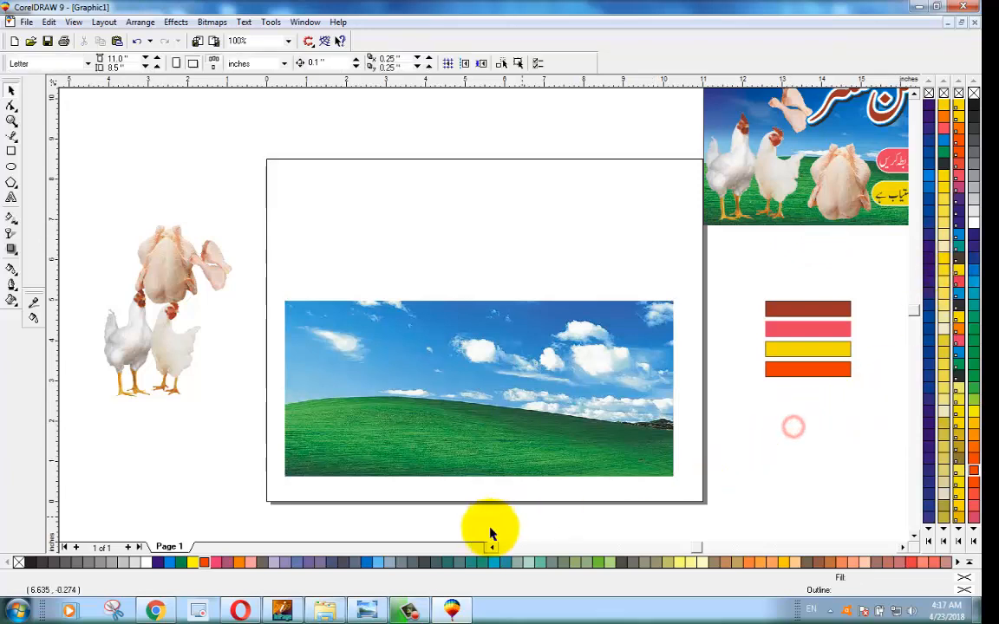
click(399, 434)
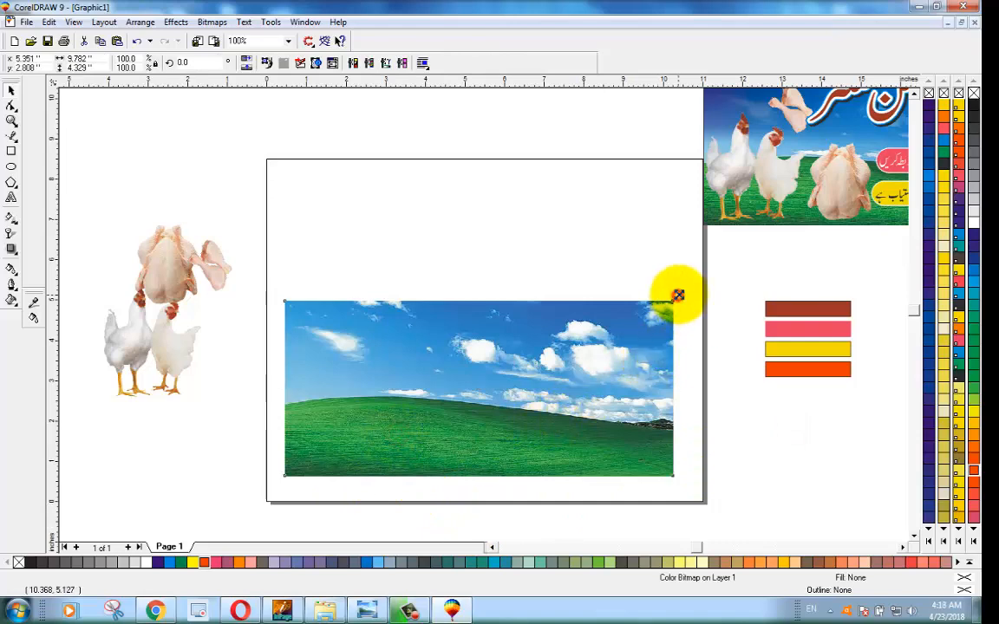
drag(677, 296, 680, 294)
click(762, 438)
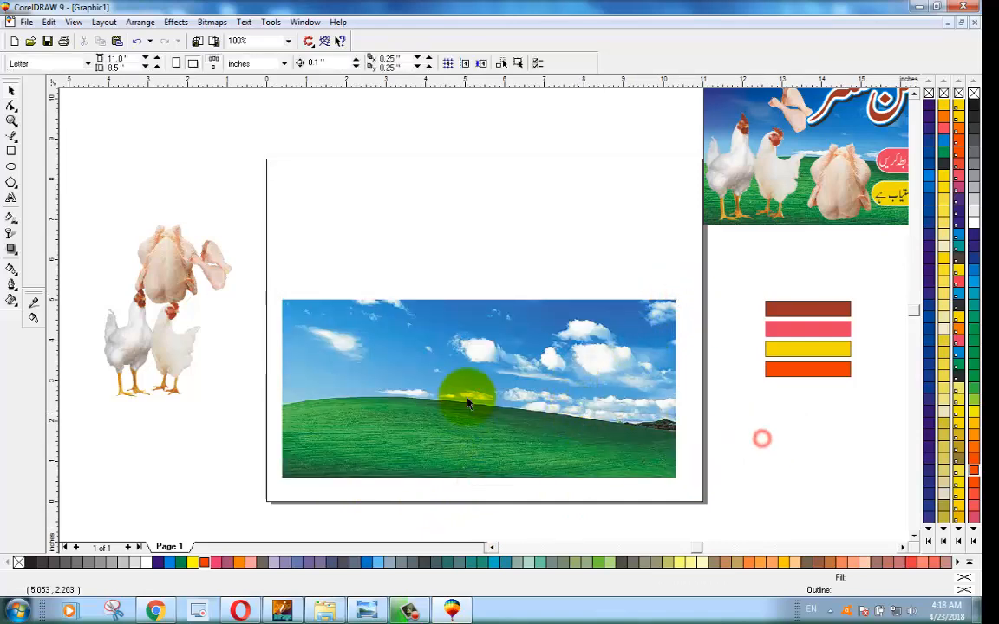
drag(466, 401, 454, 433)
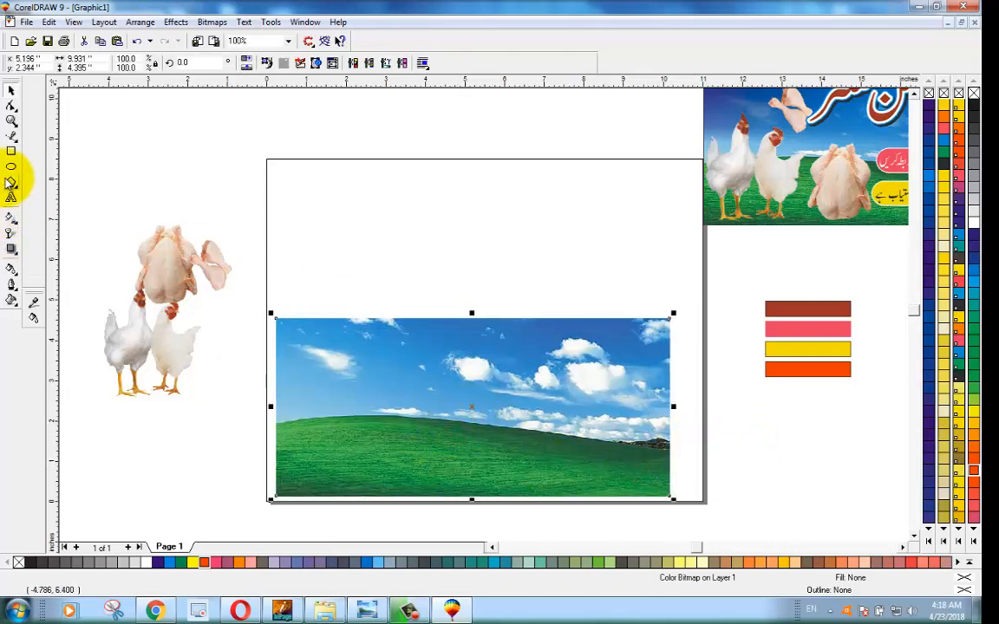
Draw a rectangle about 10.06 by 6.35 inches covering the landscape and the space above it, and remove its fill
click(11, 152)
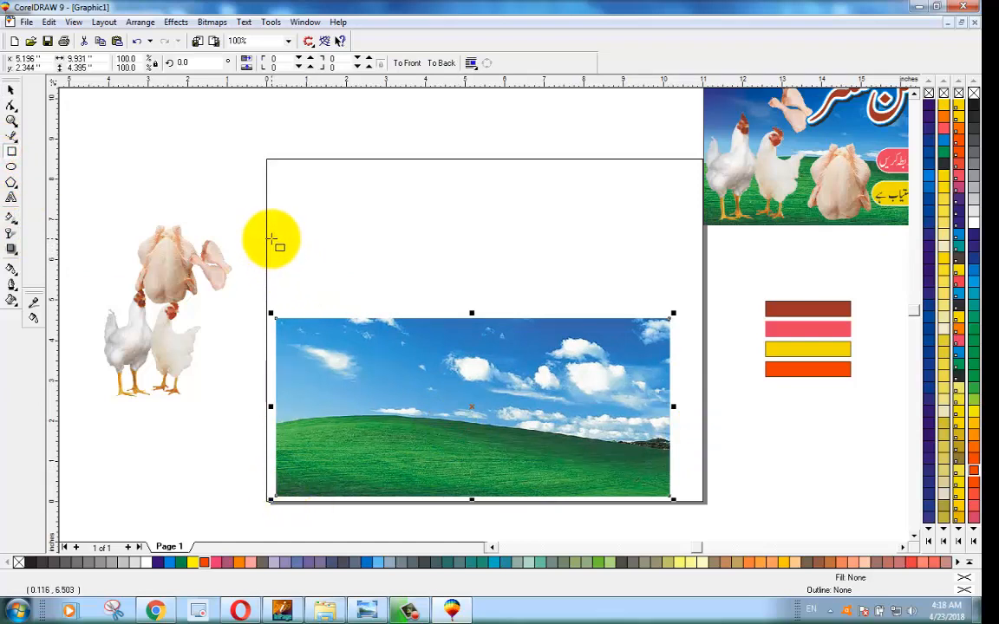
drag(272, 240, 670, 497)
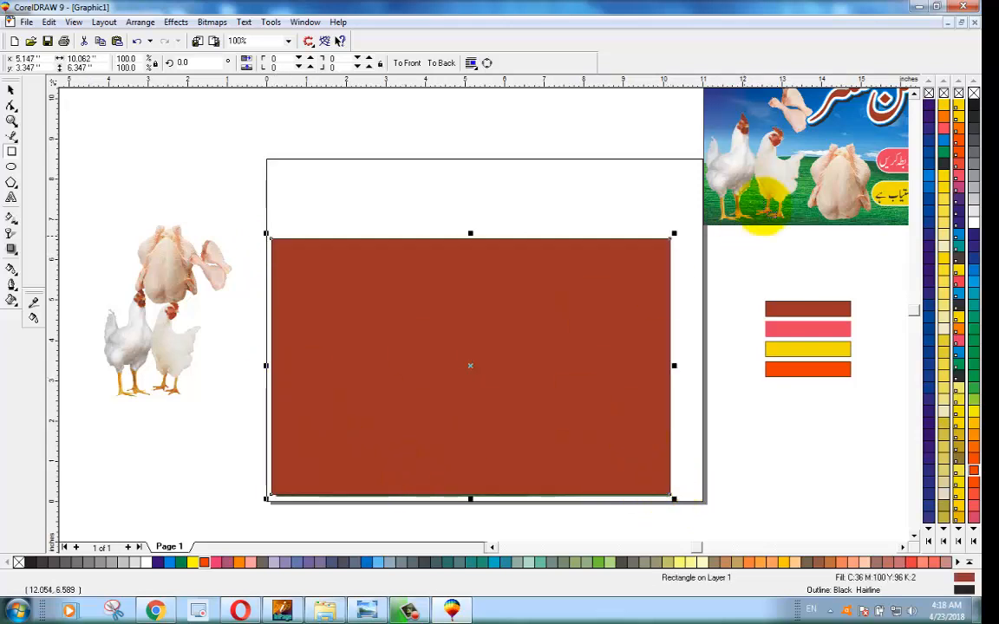
click(959, 92)
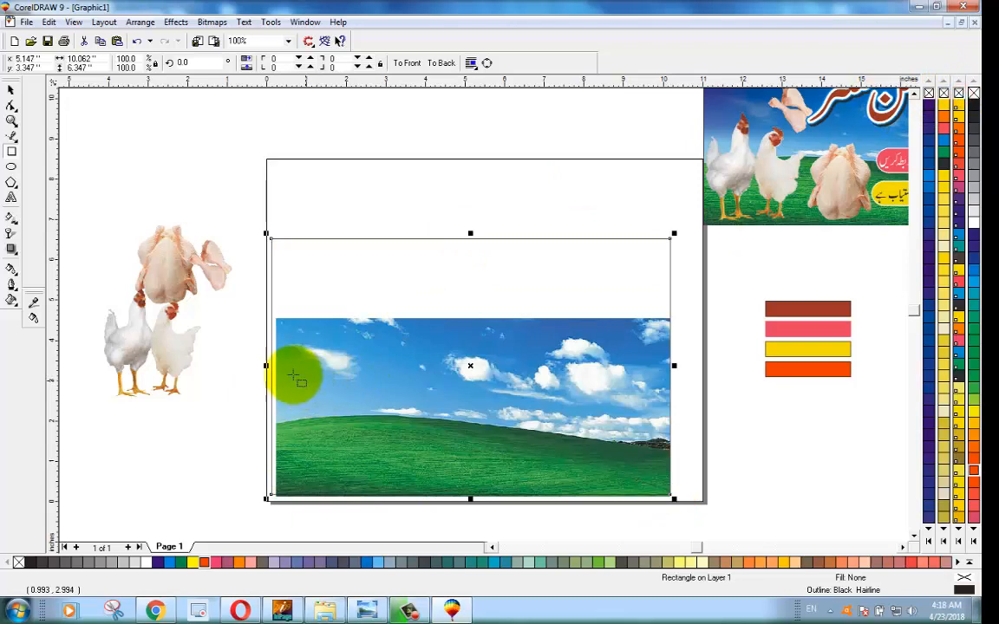
Stretch the landscape picture horizontally to about 10.04 inches wide so its side edge meets the rectangle's outline
drag(266, 366, 264, 368)
click(11, 89)
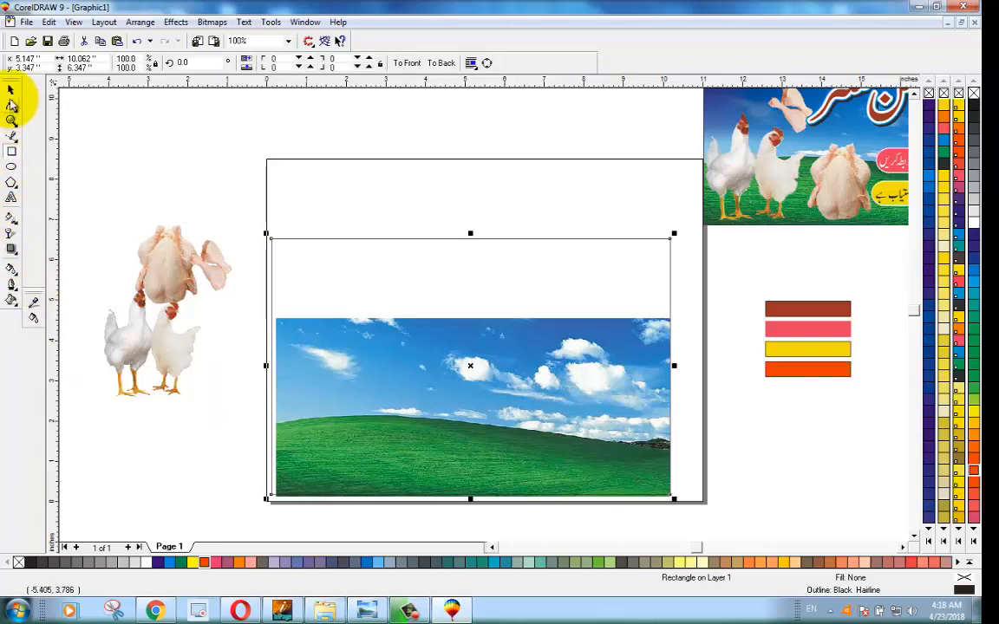
click(194, 218)
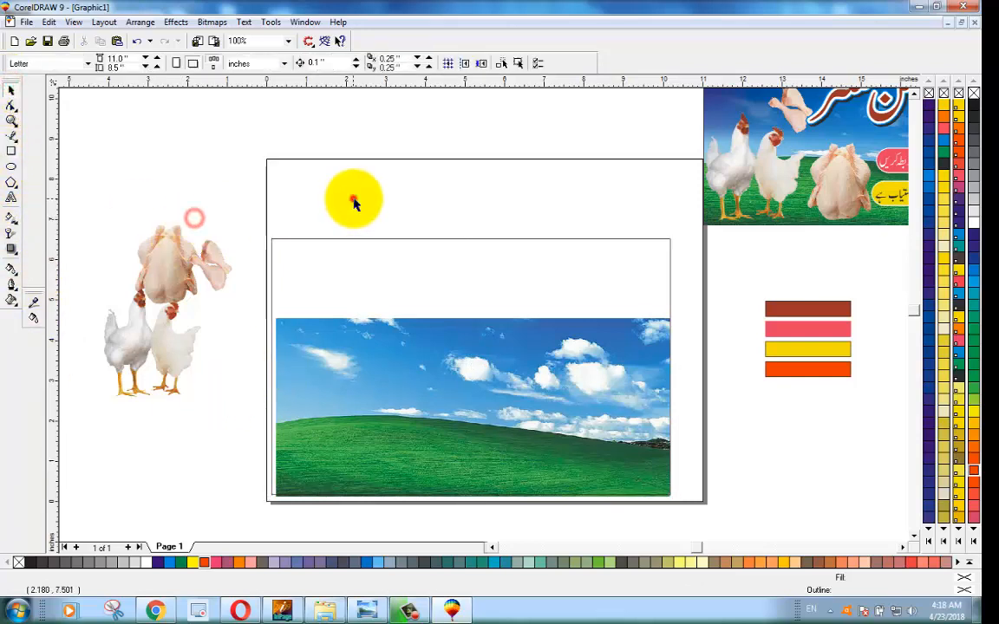
click(973, 222)
click(513, 364)
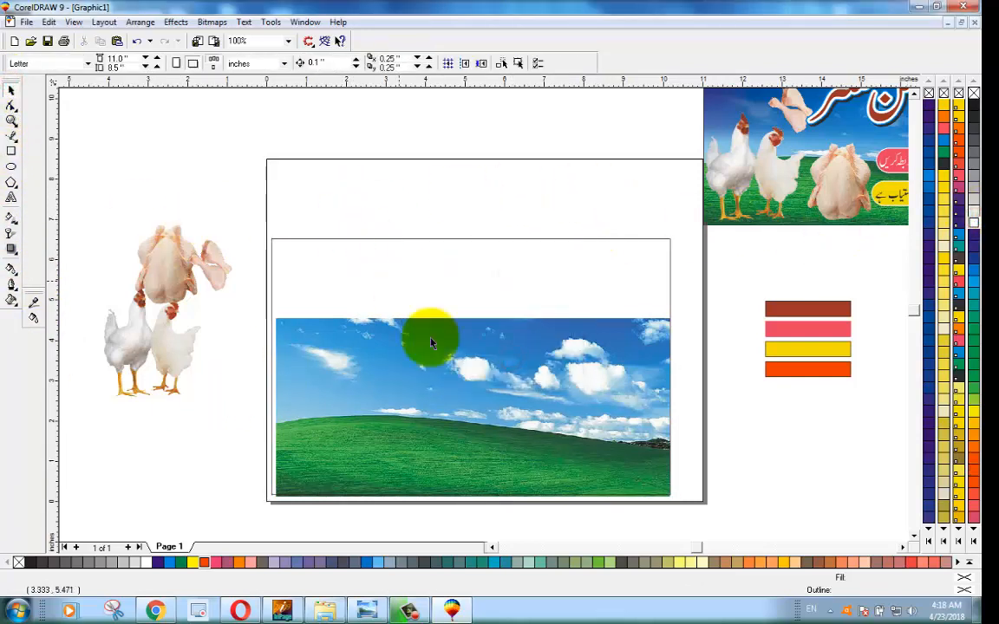
click(737, 511)
scroll(292, 516, up, 1)
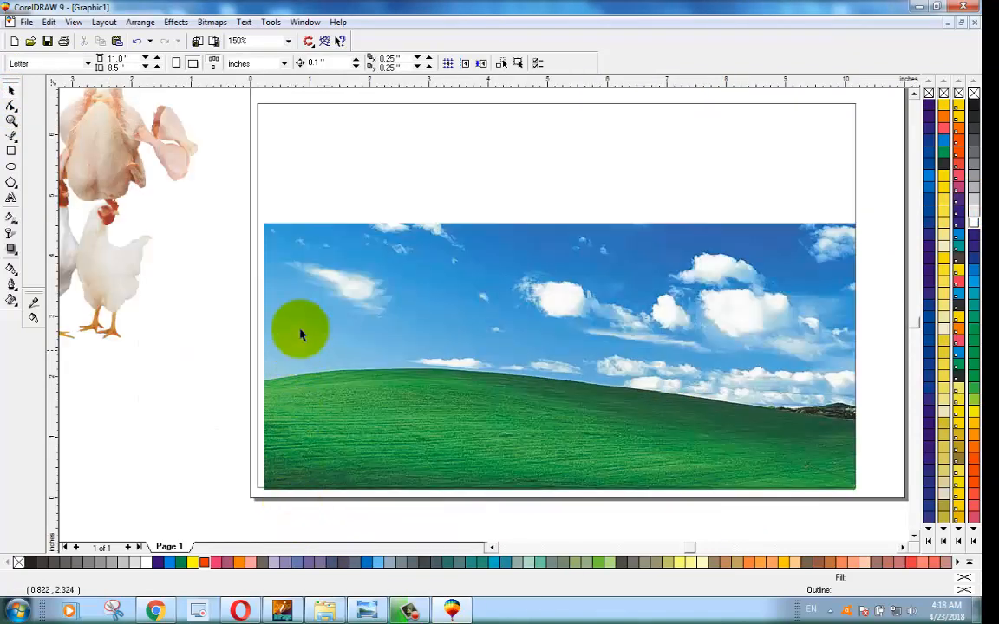
click(290, 282)
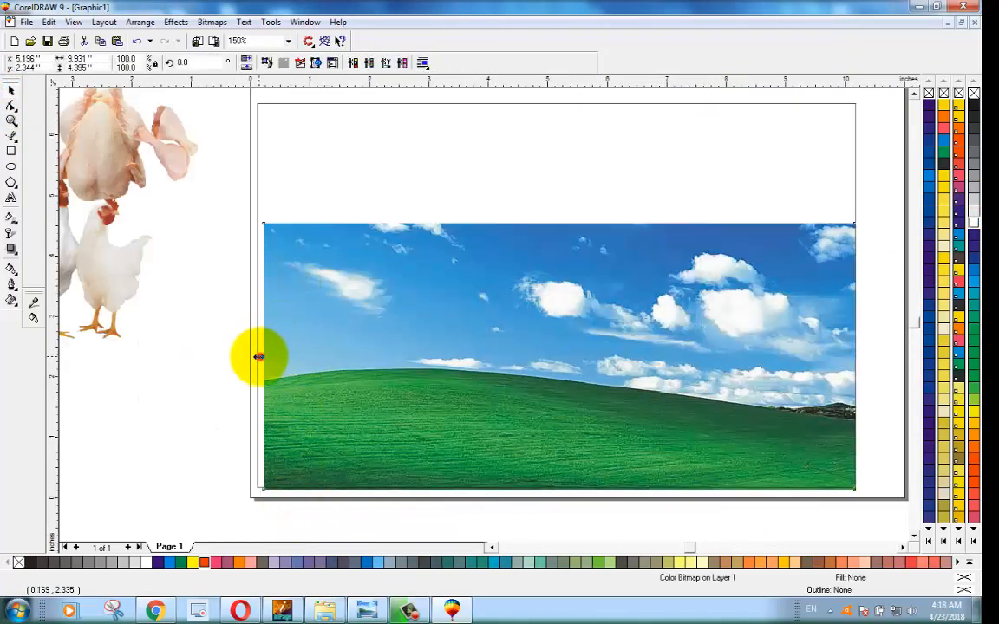
drag(259, 356, 256, 357)
click(196, 383)
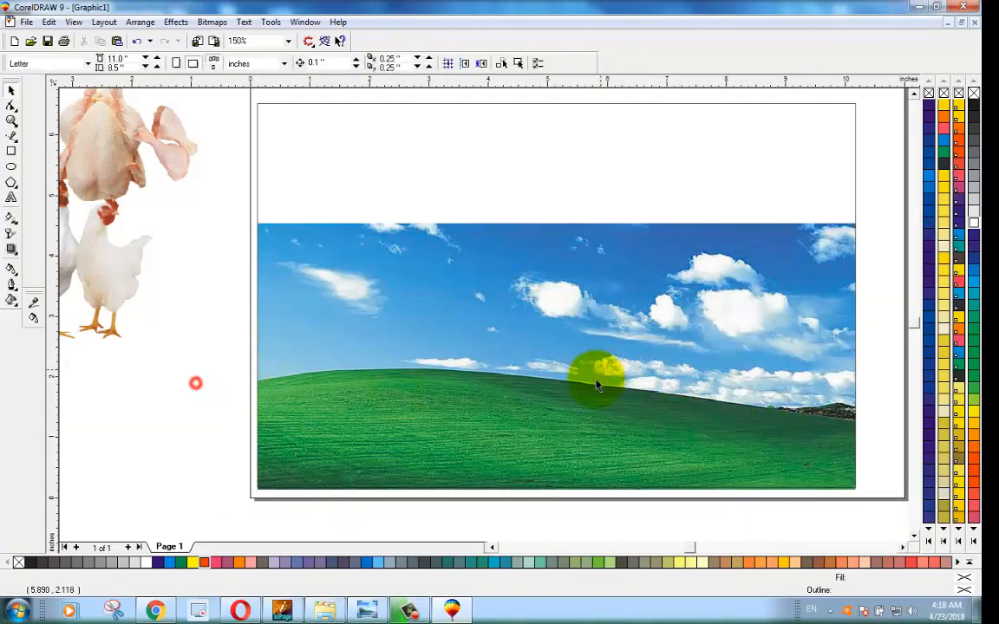
Fill the banner rectangle with RGB Blue and send it behind the landscape picture
scroll(660, 337, down, 1)
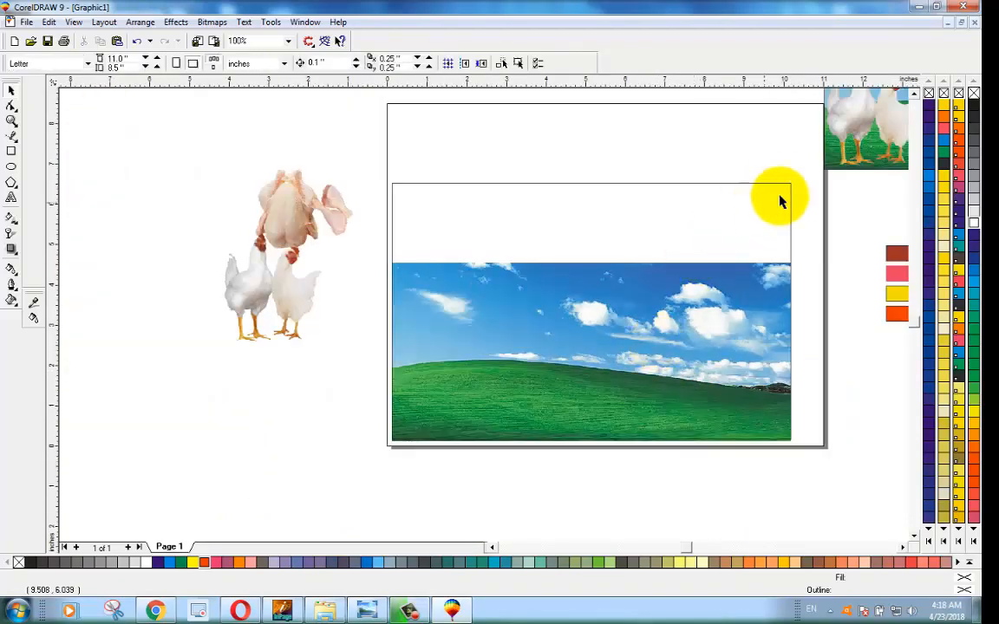
click(777, 200)
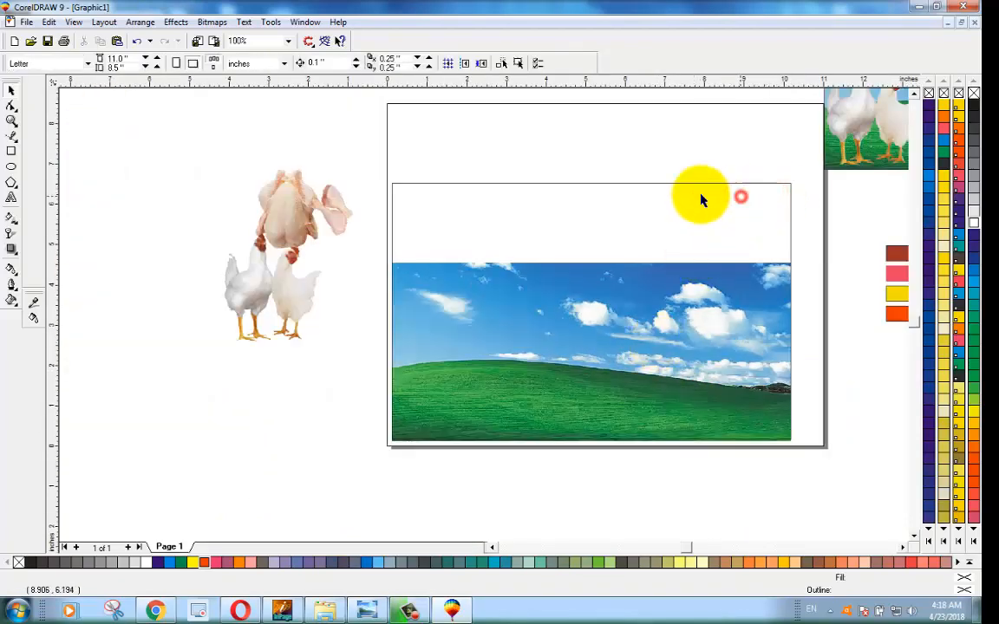
click(582, 193)
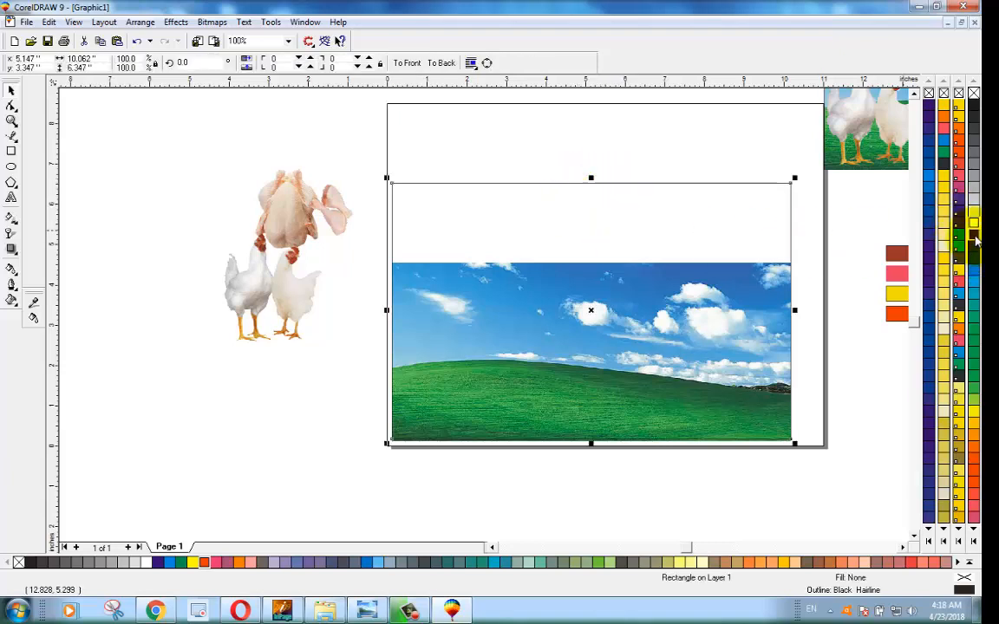
click(974, 239)
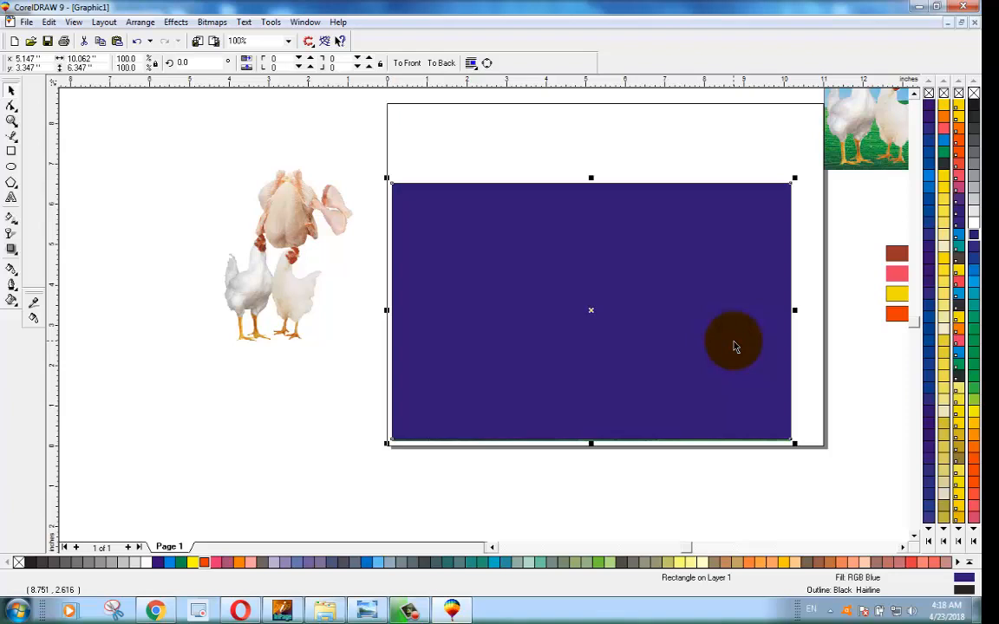
click(734, 347)
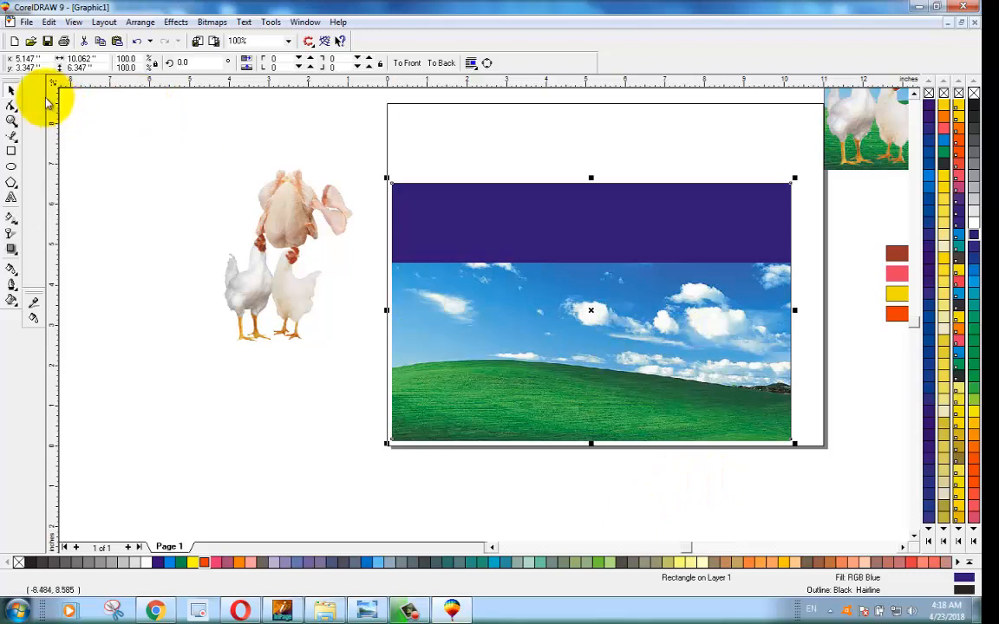
click(156, 187)
Give the banner rectangle a custom radial fountain fill running from dark blue at position 0 to lighter blue at position 100
click(629, 238)
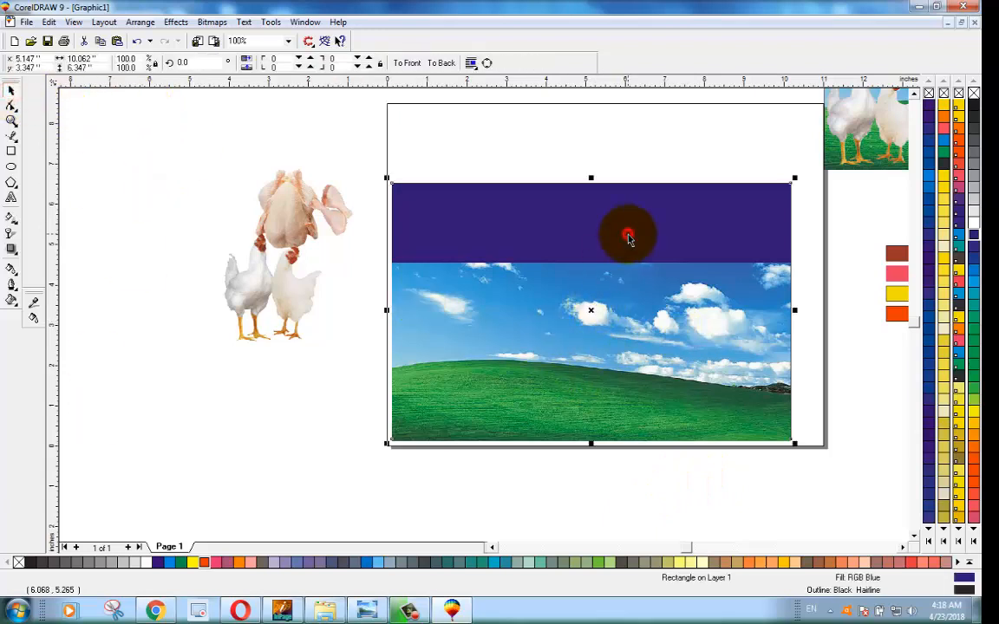
key(F11)
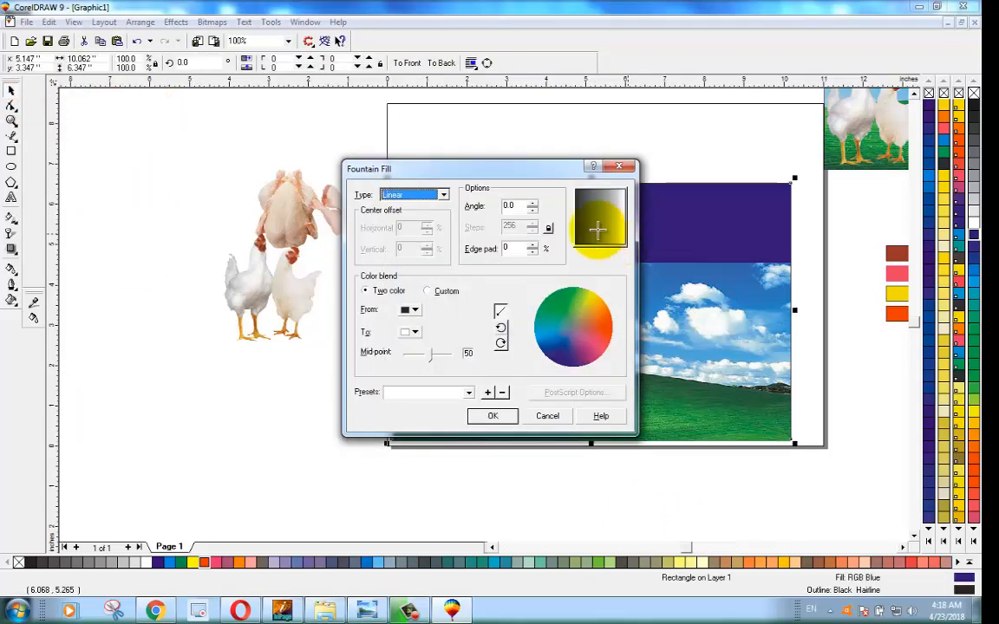
click(436, 292)
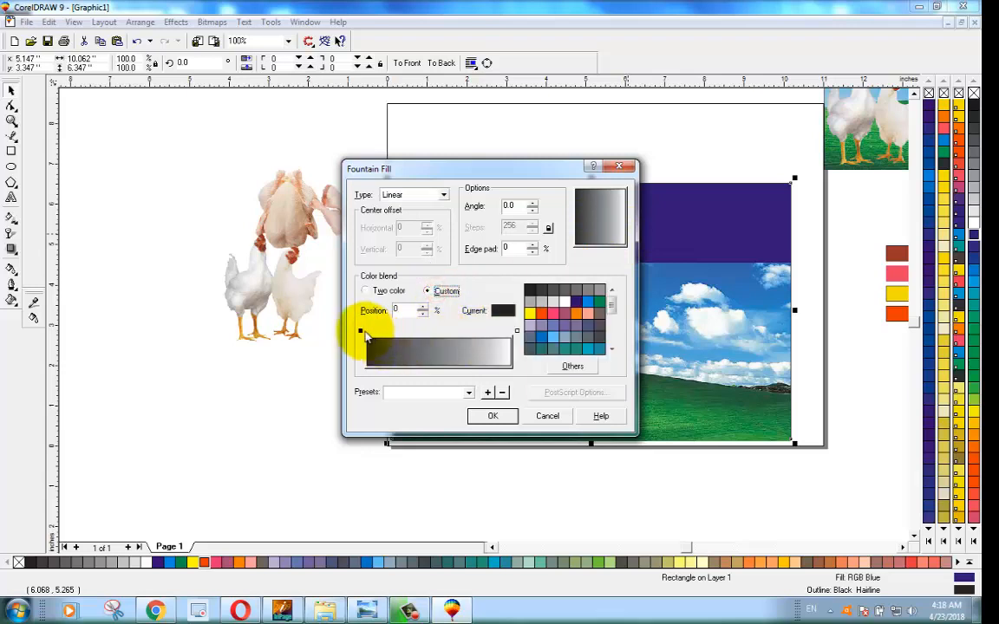
click(576, 301)
click(516, 332)
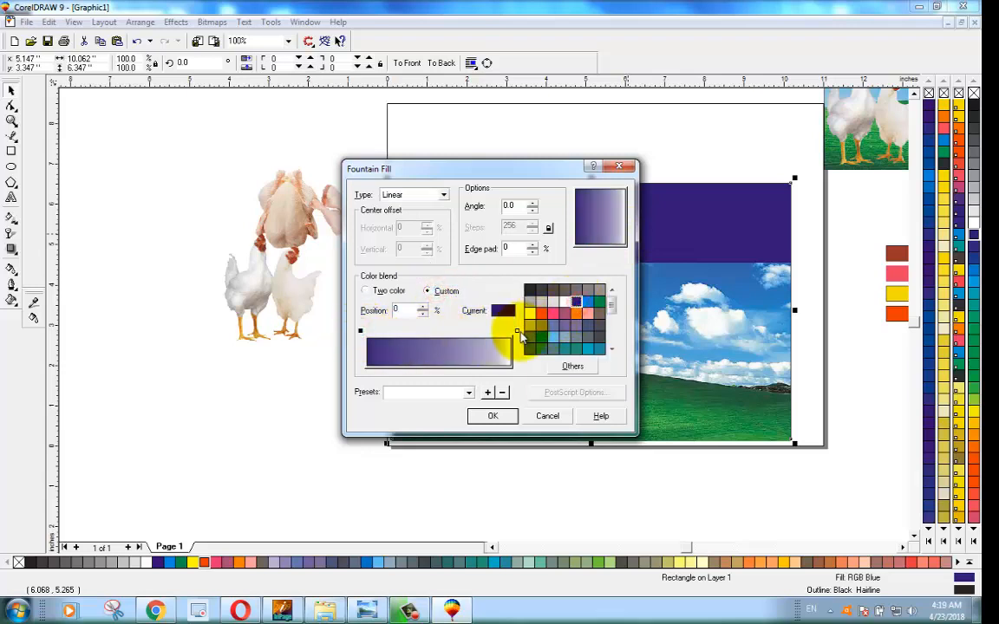
click(541, 336)
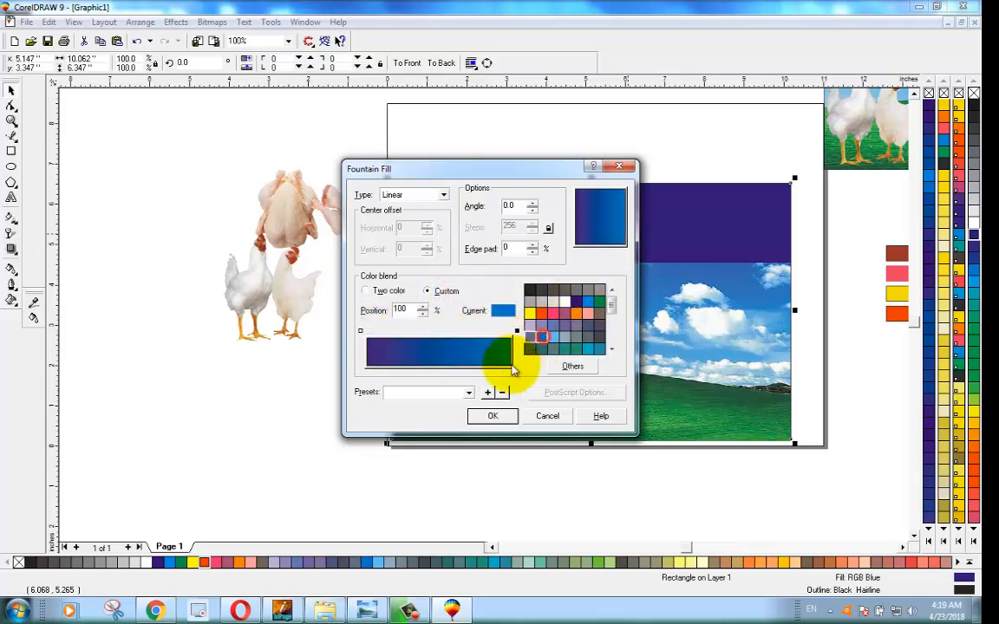
click(412, 196)
click(406, 219)
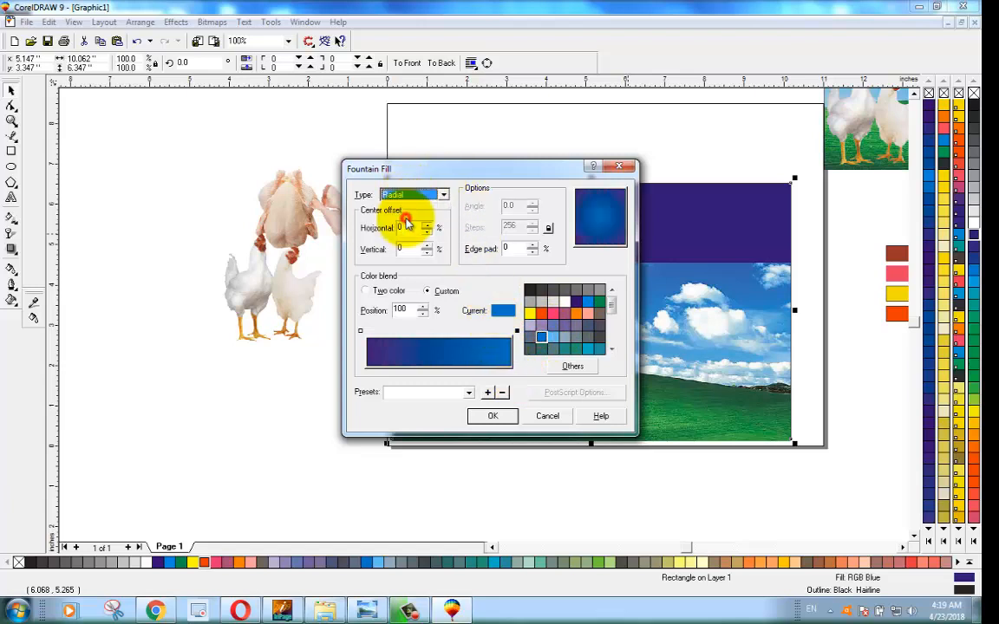
click(494, 416)
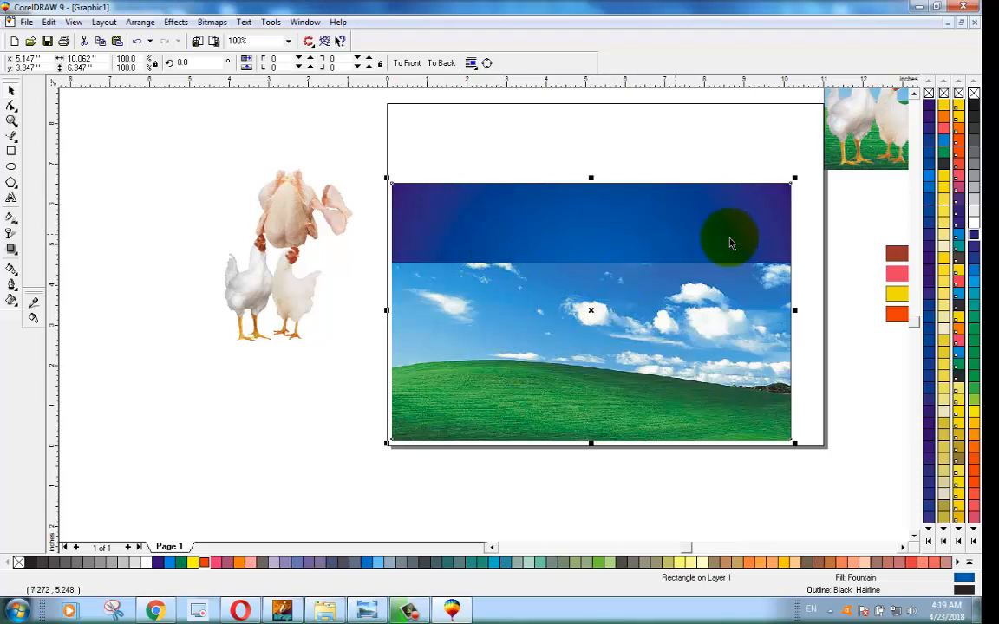
Apply a linear fountain transparency to the landscape picture, fading its upper edge into the blue rectangle over a short vertical distance
click(516, 386)
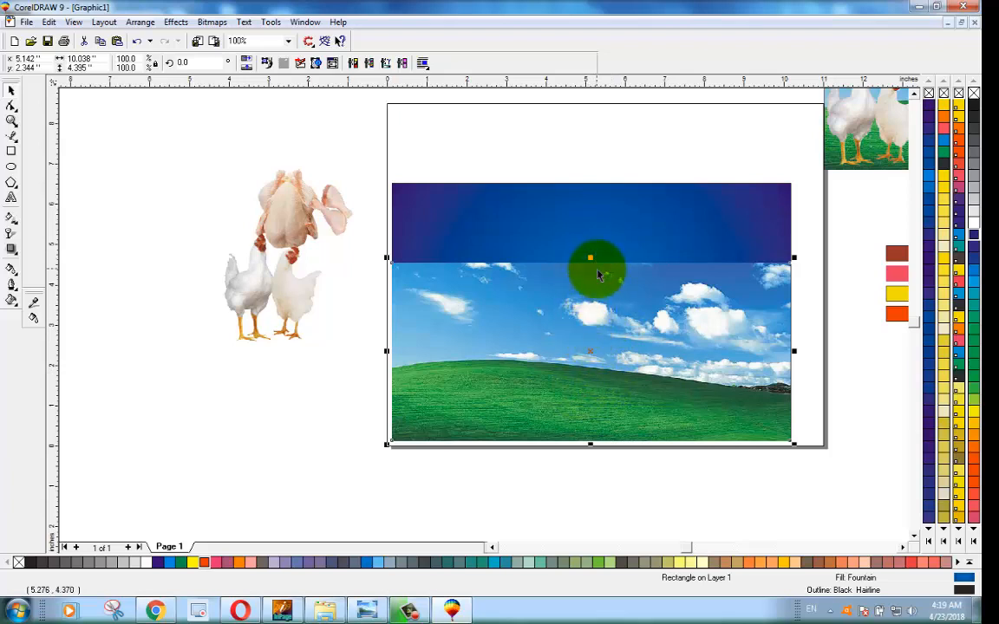
click(11, 235)
click(705, 312)
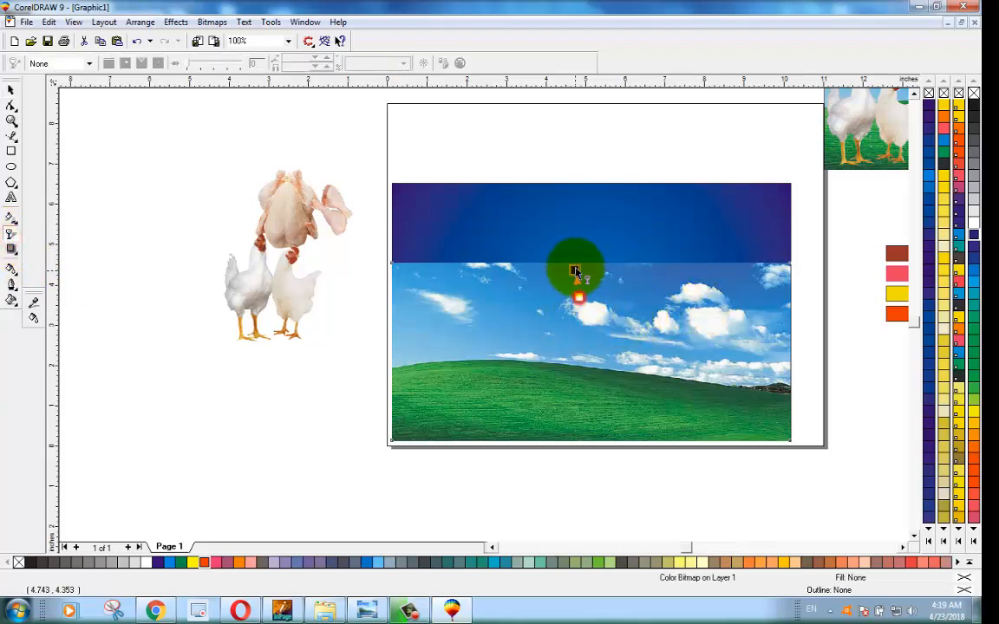
drag(576, 261, 576, 262)
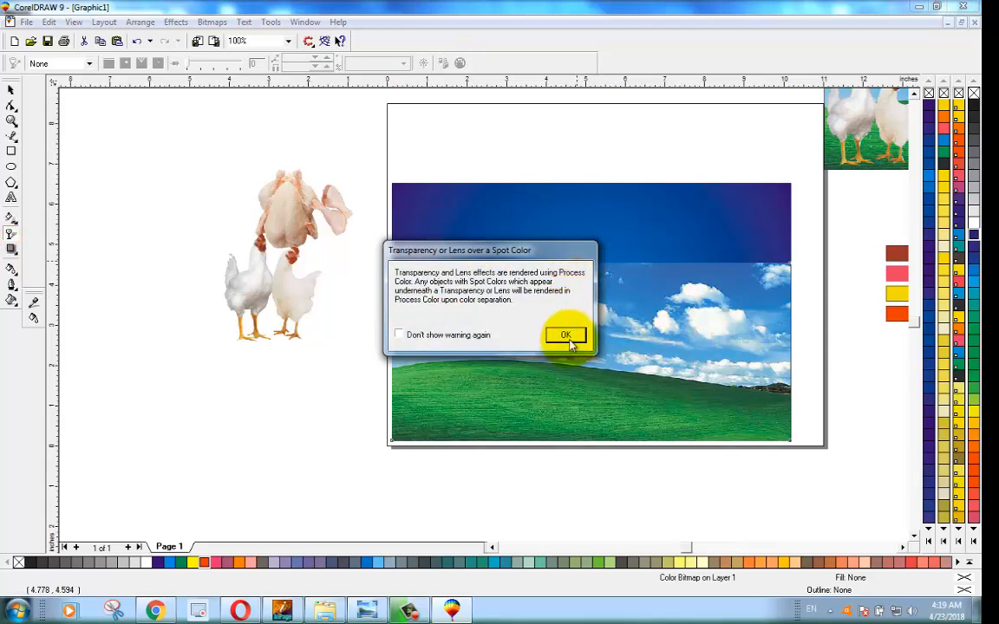
click(479, 334)
click(567, 333)
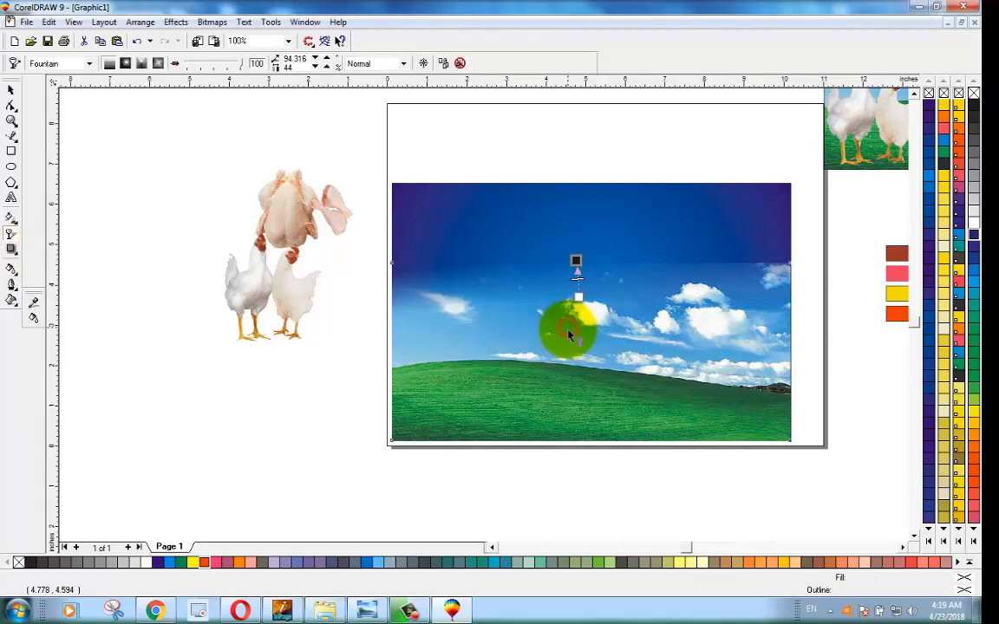
Adjust the landscape's transparency to start just below its upper edge and end near the hilltop, at about 91.5 degrees with 35% edge pad
drag(580, 298, 581, 309)
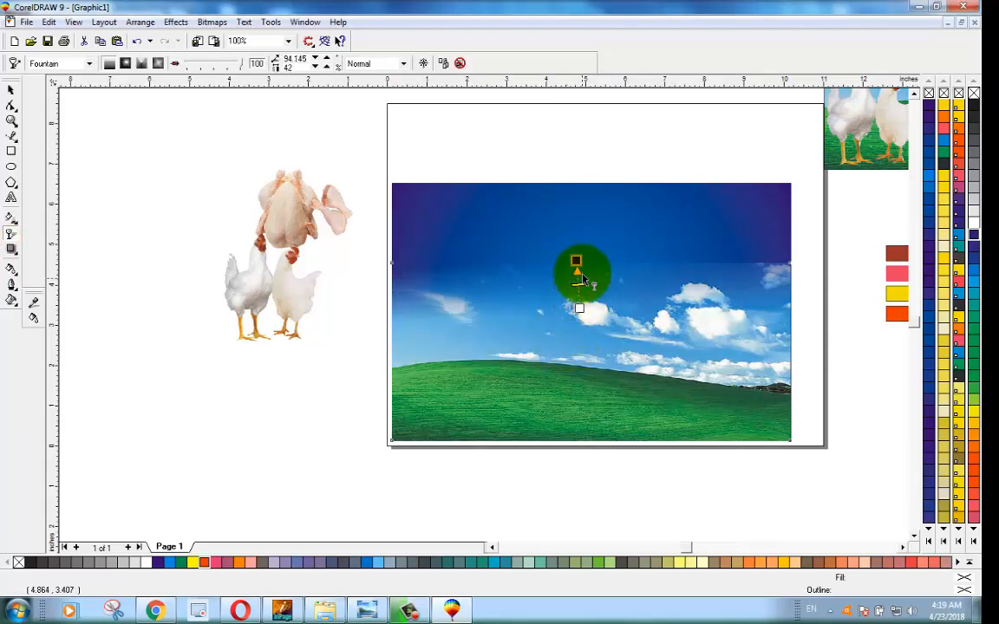
mouse_move(583, 258)
mouse_down()
mouse_move(580, 307)
mouse_move(579, 276)
mouse_up()
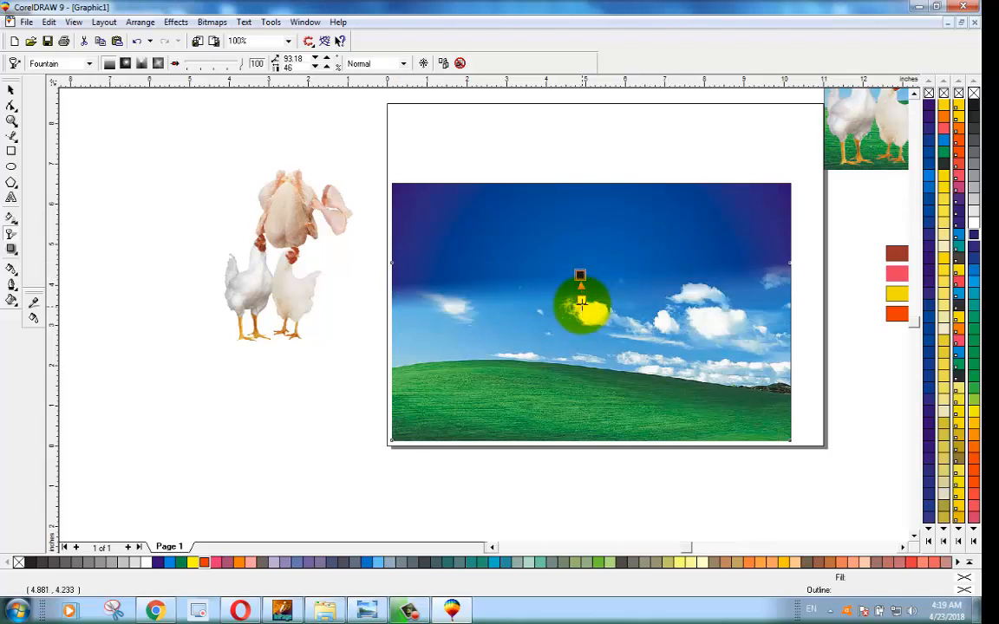
drag(582, 302, 583, 307)
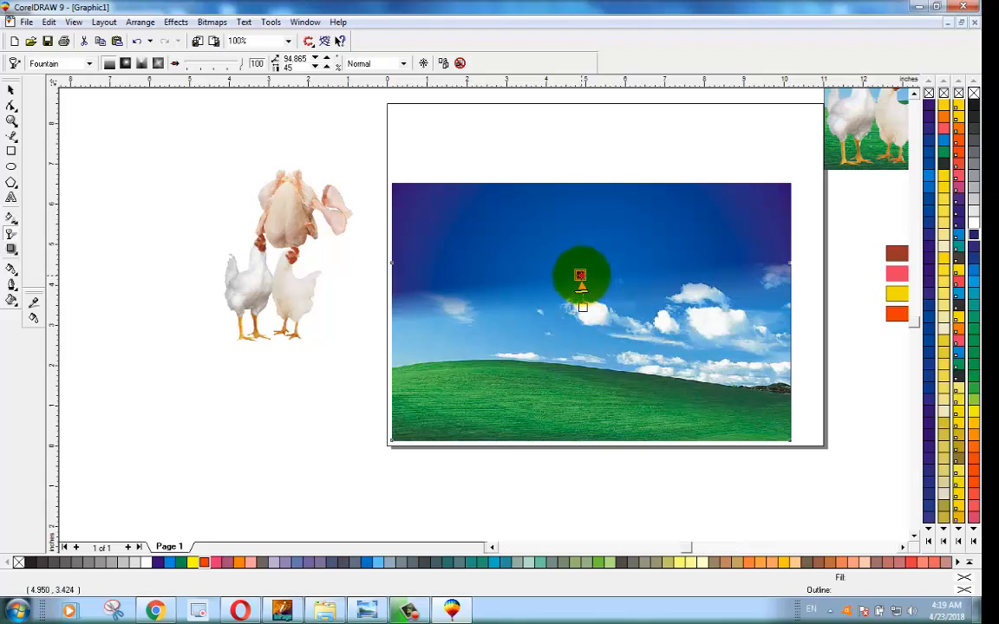
drag(585, 274, 583, 271)
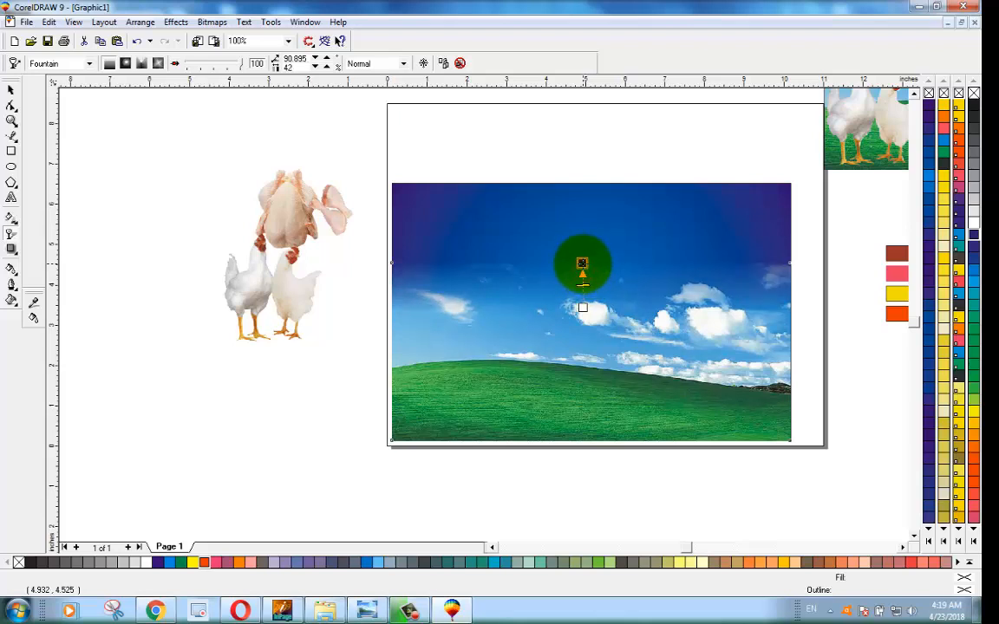
mouse_move(583, 273)
mouse_down()
mouse_move(584, 320)
mouse_move(582, 279)
mouse_up()
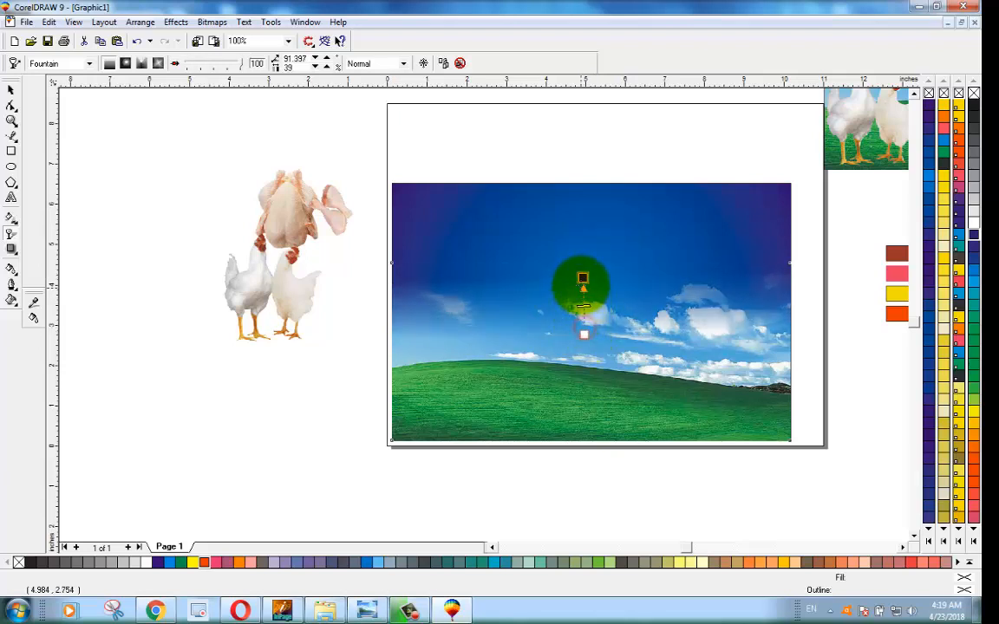
drag(585, 337, 584, 344)
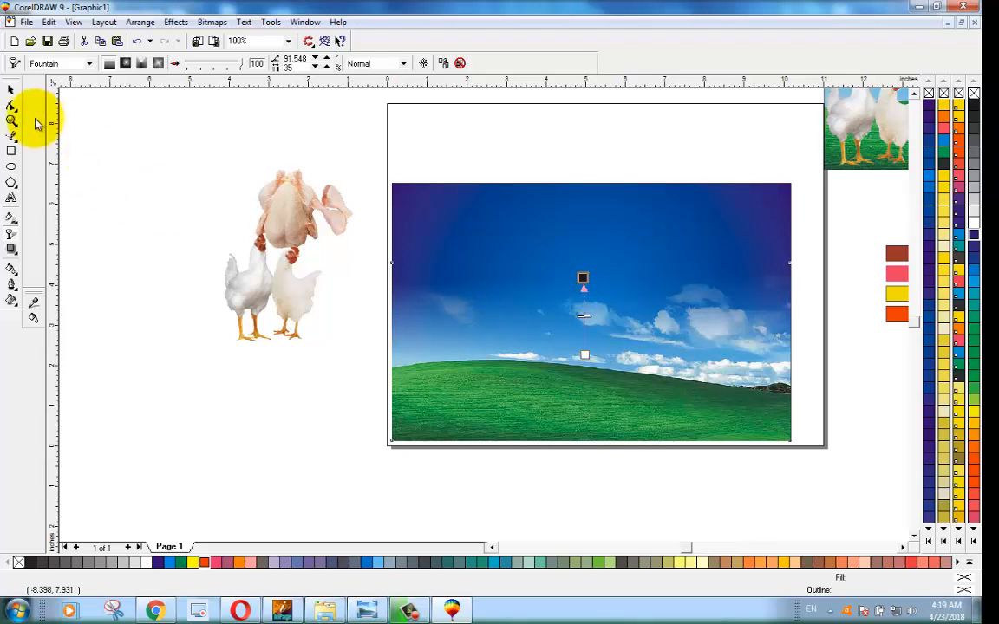
click(10, 90)
click(127, 139)
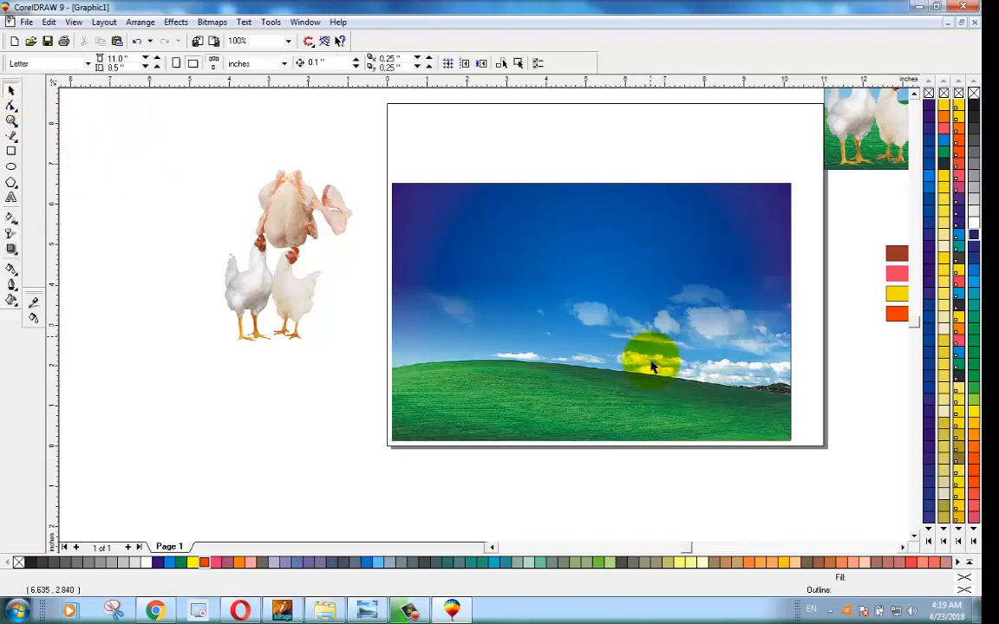
Switch to InPage, copy the text box holding the Urdu banner text, and return to CorelDRAW
scroll(653, 353, down, 1)
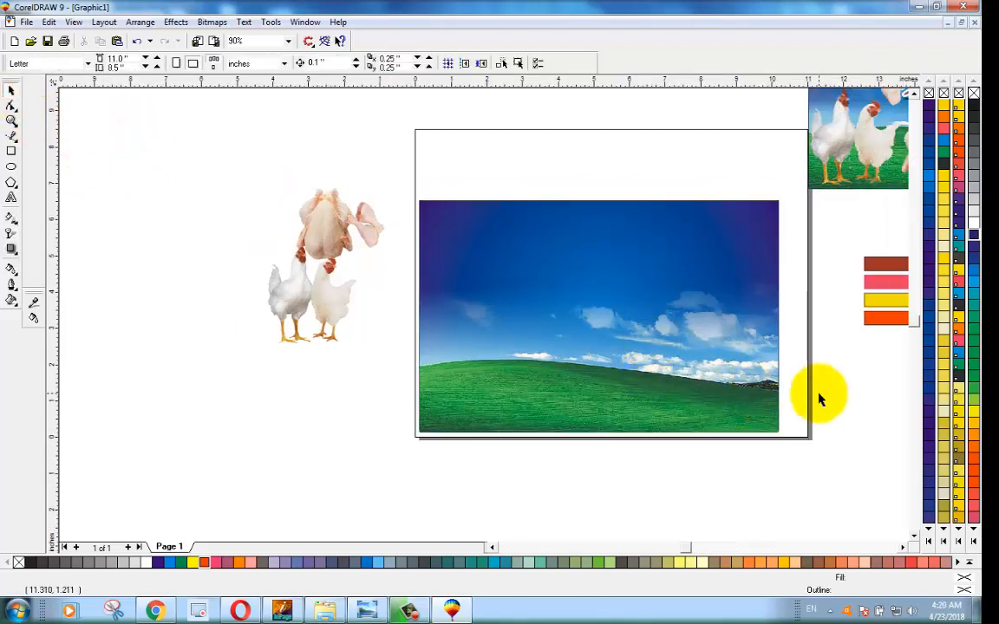
click(901, 547)
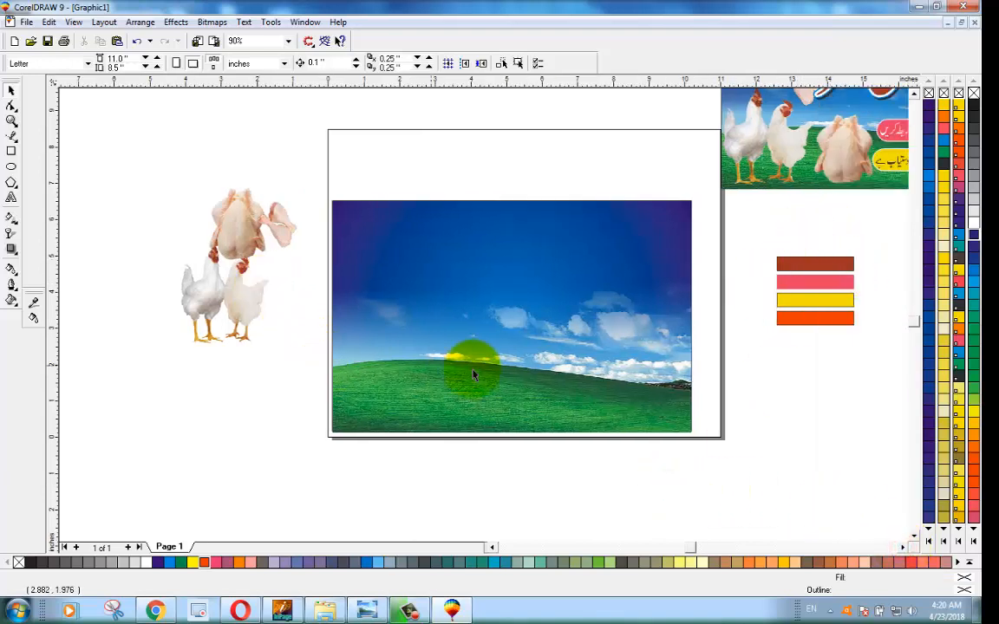
click(233, 312)
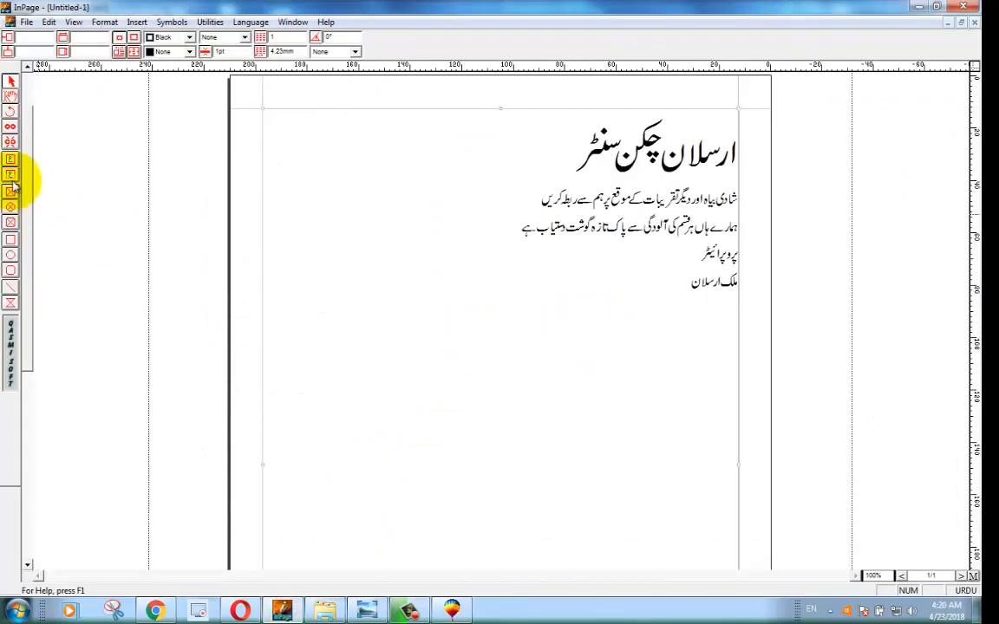
click(10, 76)
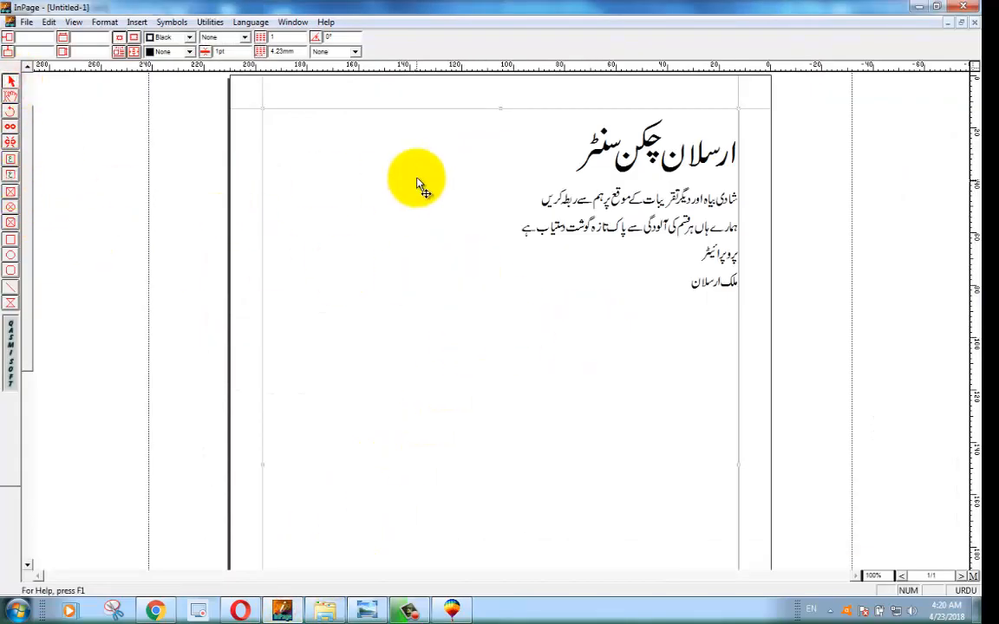
right_click(492, 176)
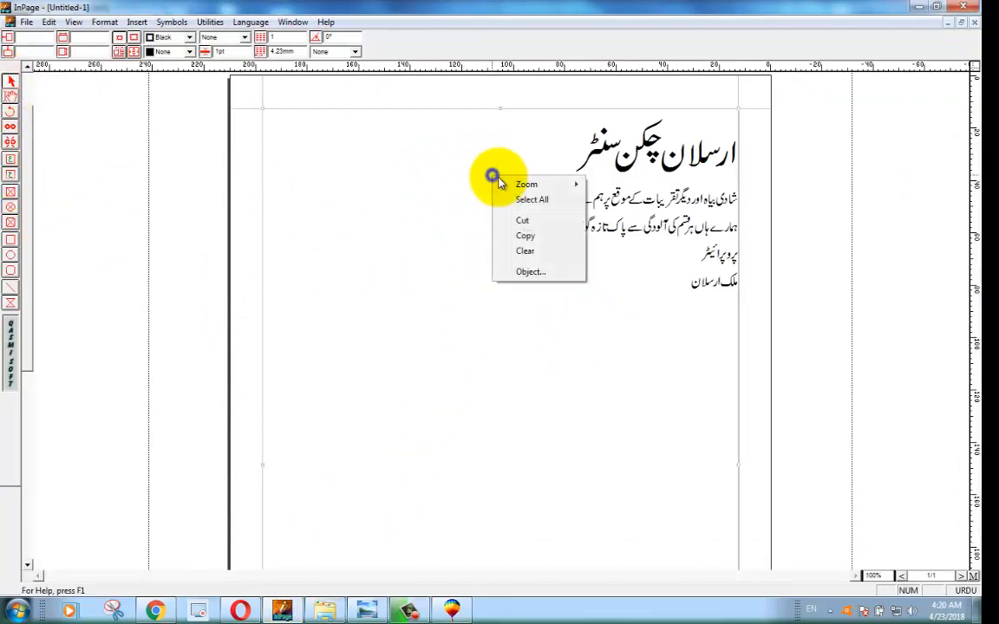
click(525, 236)
click(451, 608)
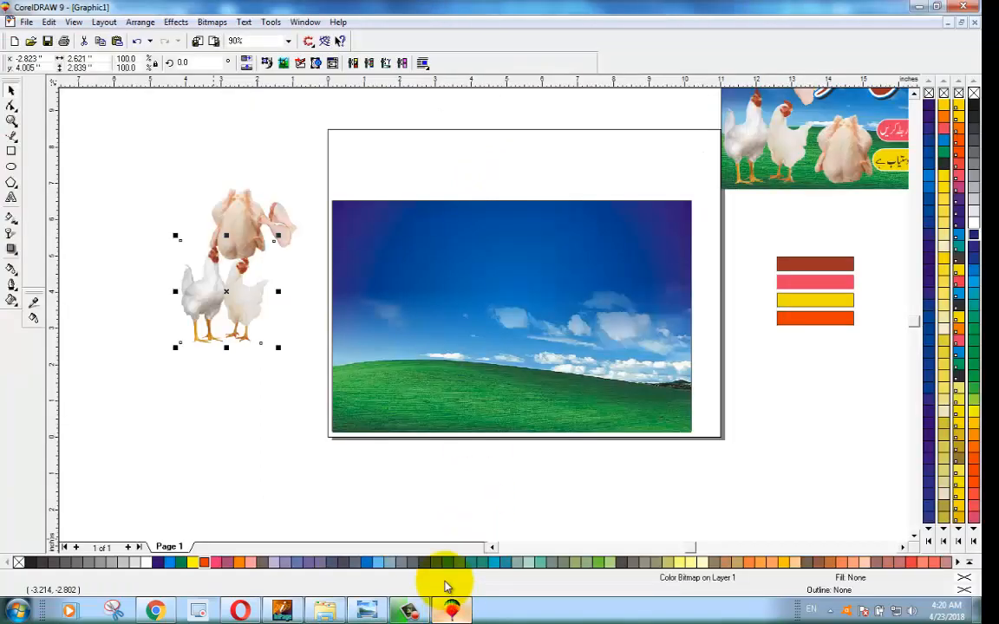
Paste the Urdu text, scale it down to about 8.84 by 6.79 inches, and move it off the banner to its left side
click(252, 421)
key(ctrl+v)
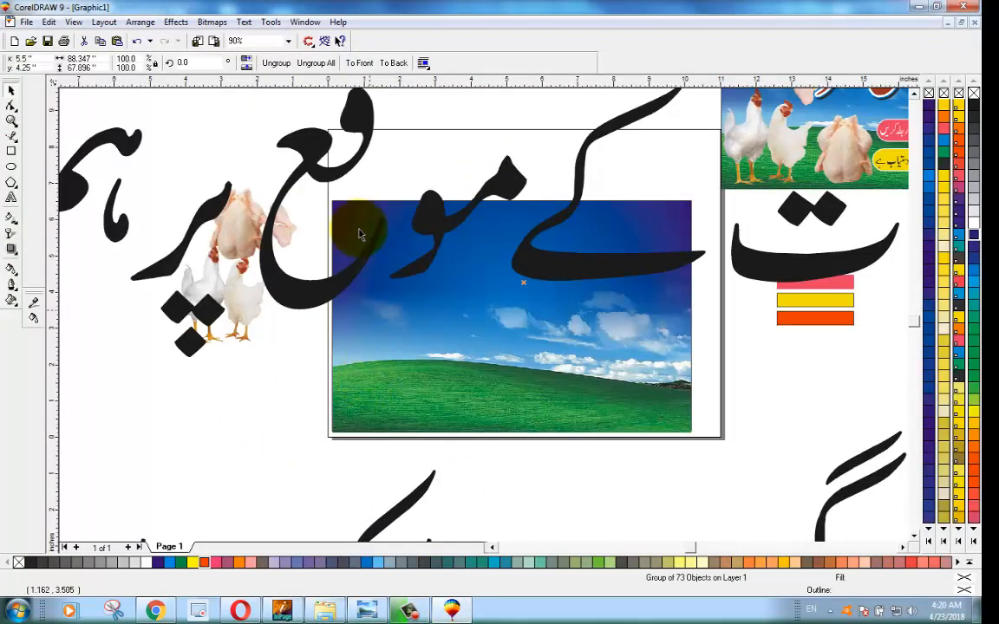
click(131, 58)
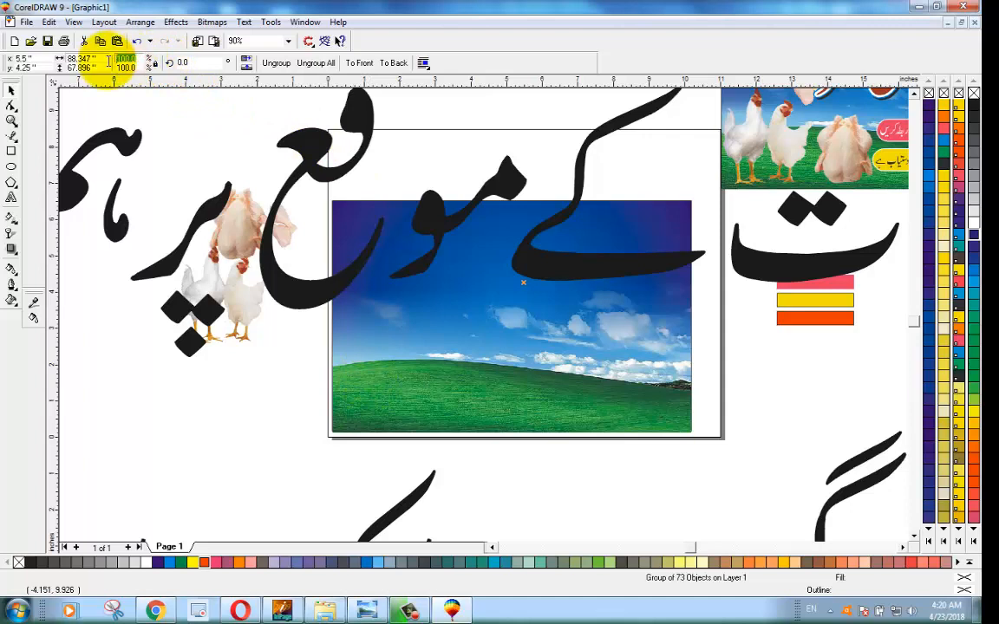
key(Return)
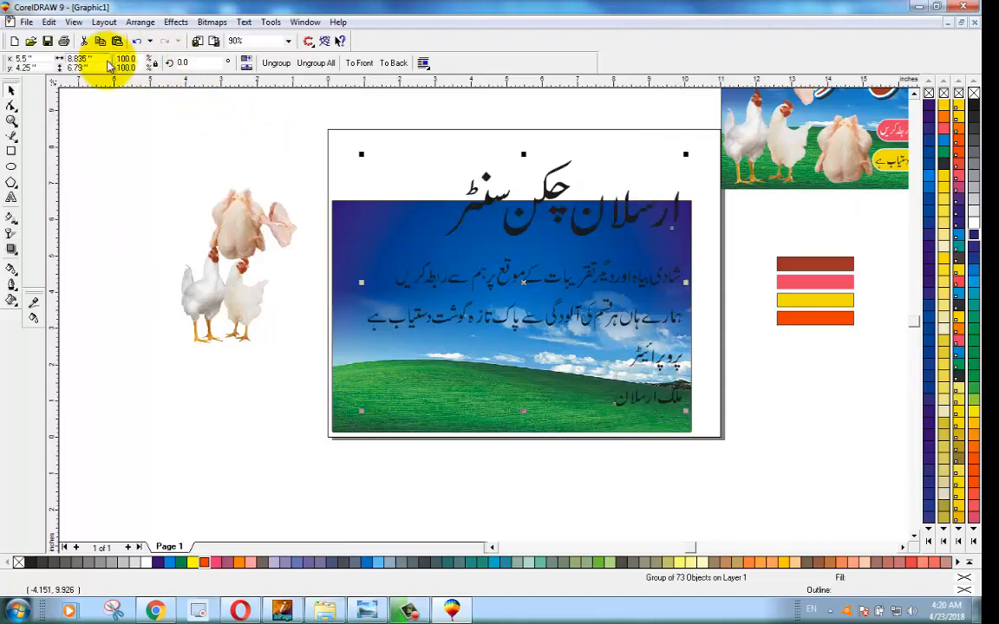
drag(523, 279, 171, 423)
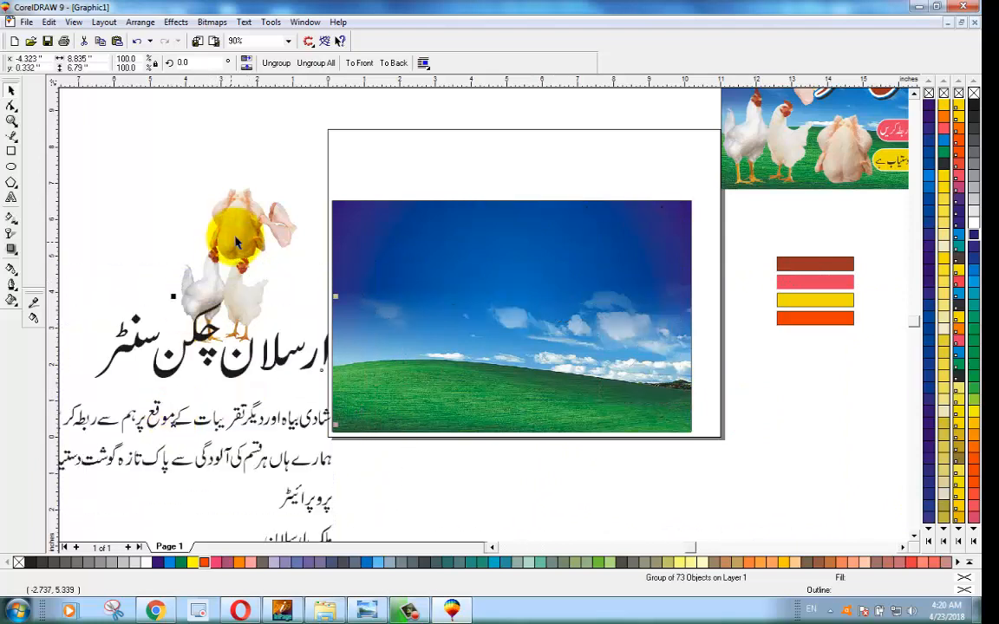
Move the three chicken pictures above the banner and raise the Urdu text block into the space they free
drag(236, 195, 657, 146)
drag(274, 218, 602, 153)
drag(229, 302, 557, 155)
click(239, 355)
drag(239, 355, 229, 249)
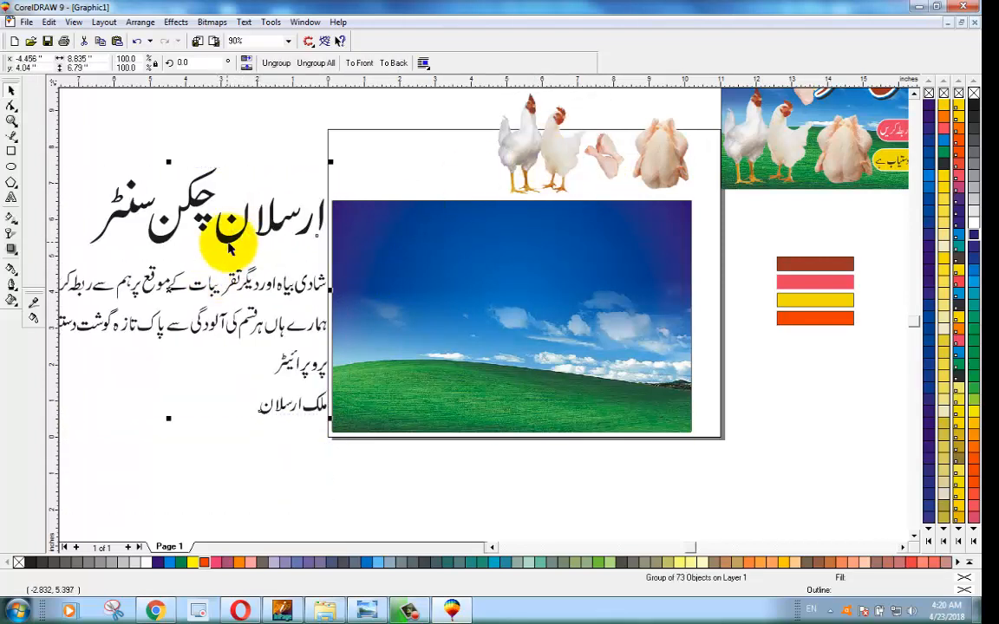
Ungroup the Urdu text, group the large shop-name line as one object, and place it over the upper right of the banner
click(276, 64)
click(267, 136)
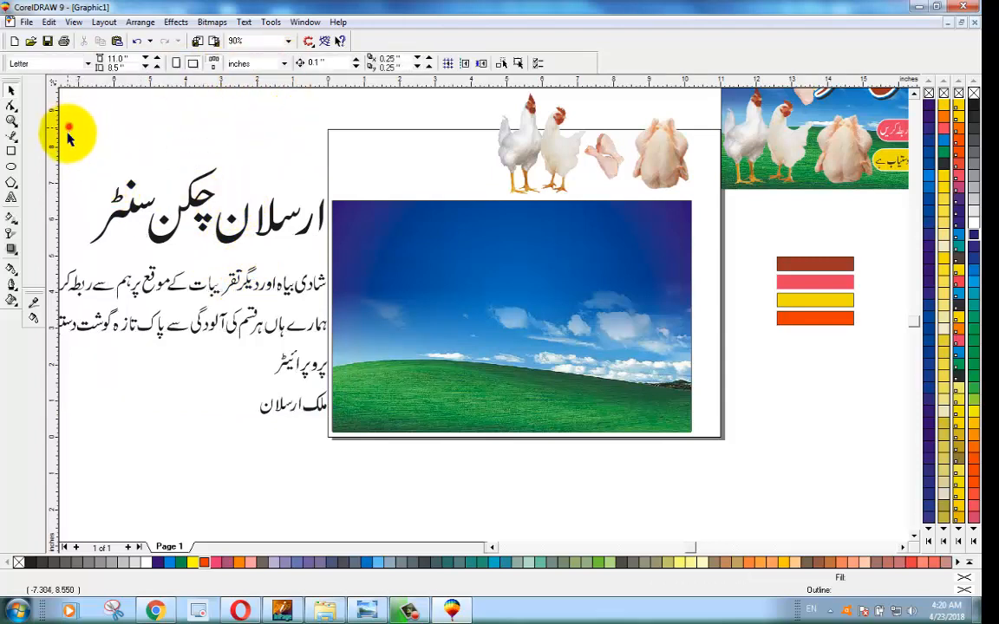
drag(70, 127, 360, 271)
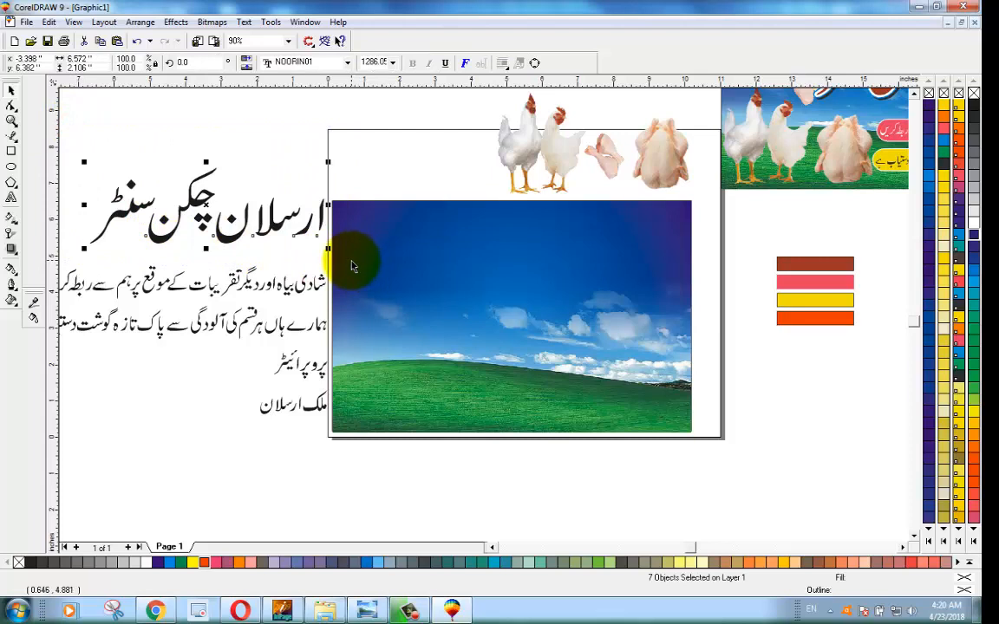
key(ctrl+g)
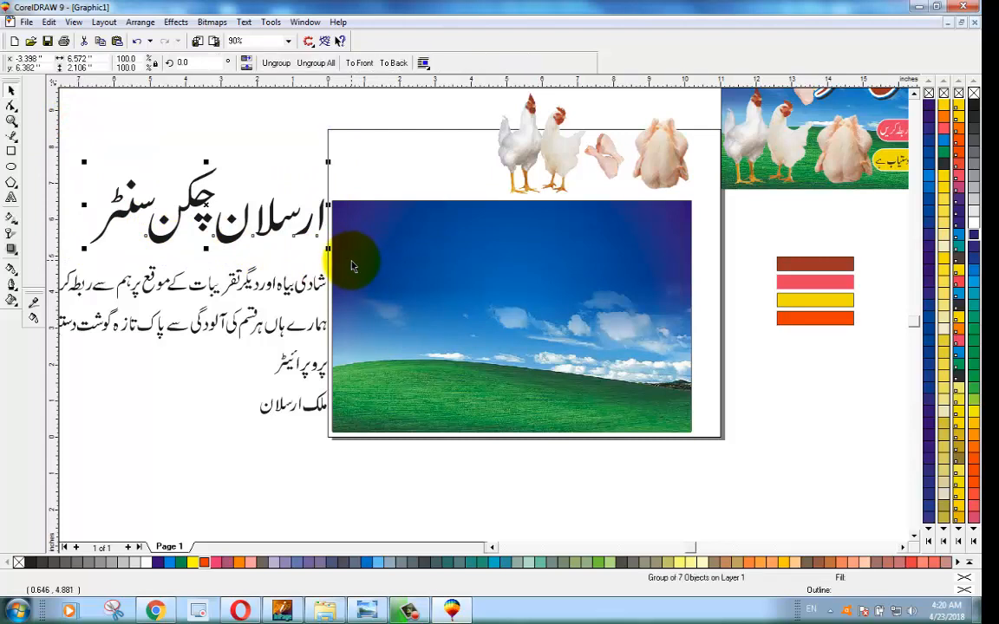
drag(205, 206, 561, 248)
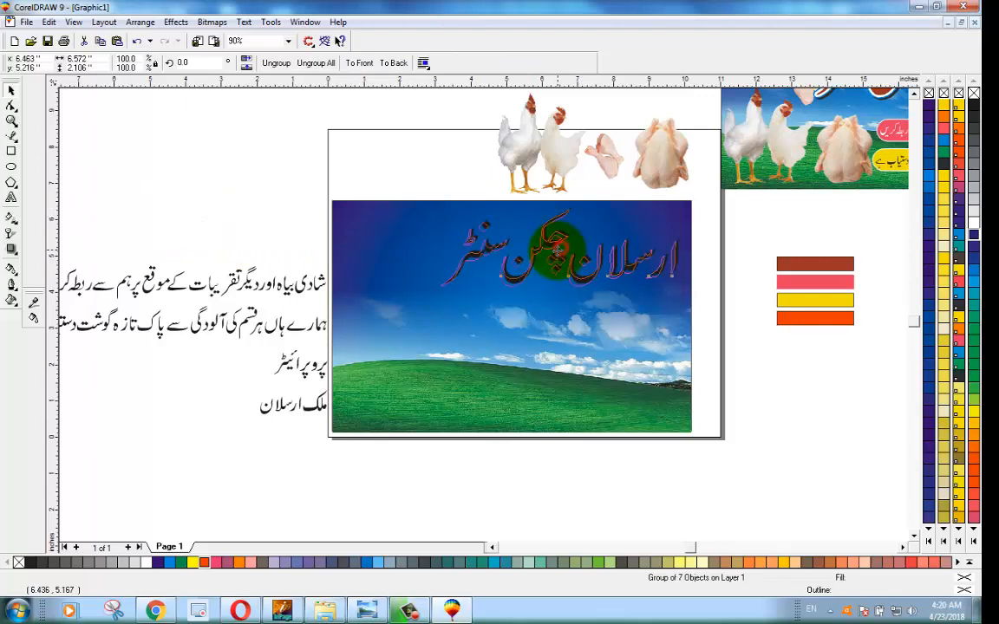
click(763, 446)
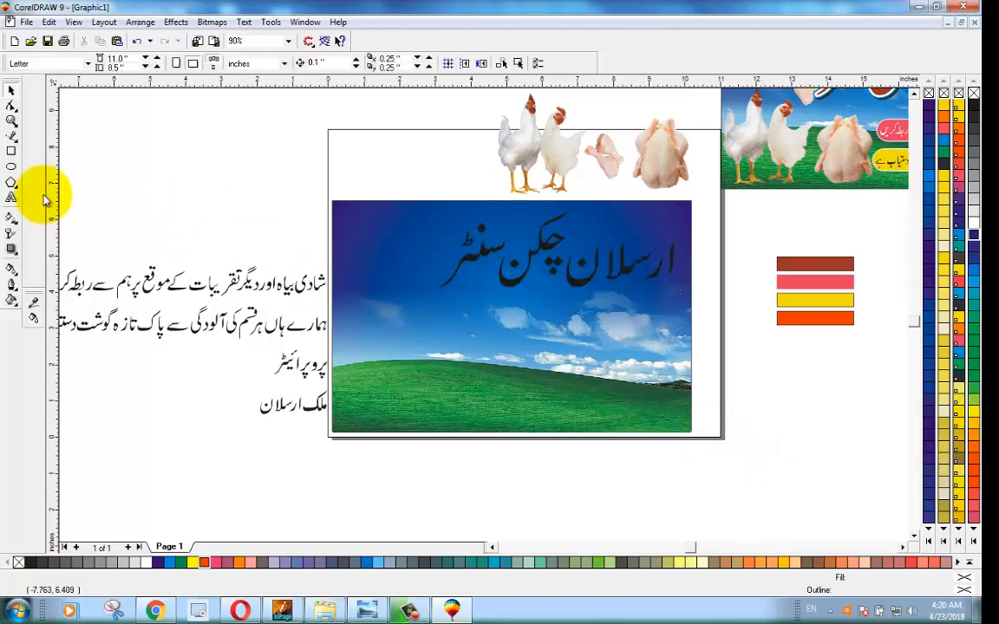
Draw a frame about 9.77 by 6.08 inches just inside the banner's edges, with no fill and a PANTONE H 10-2 CVC yellow outline
click(11, 151)
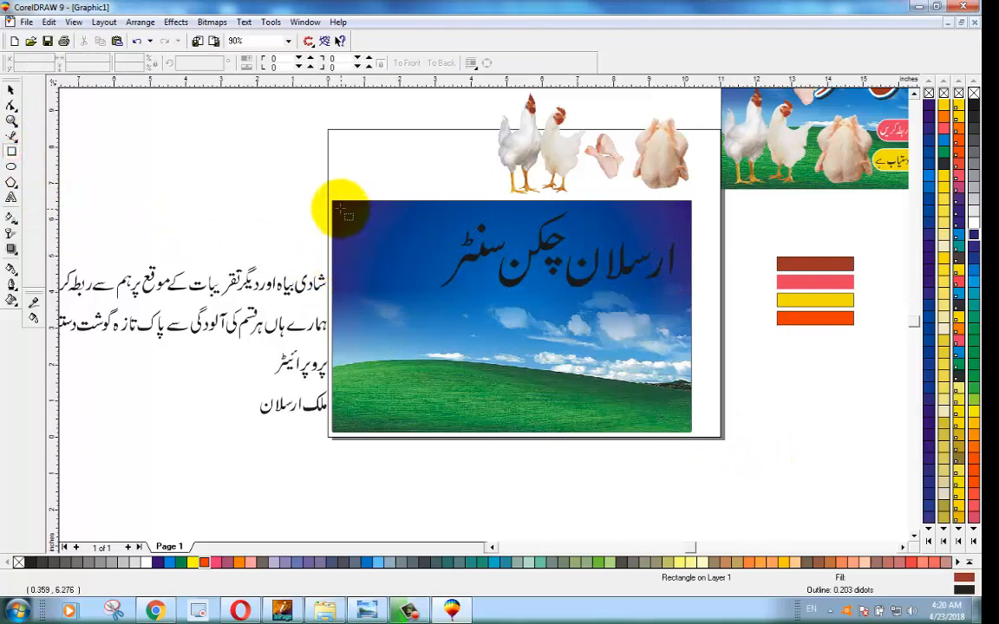
drag(340, 209, 692, 429)
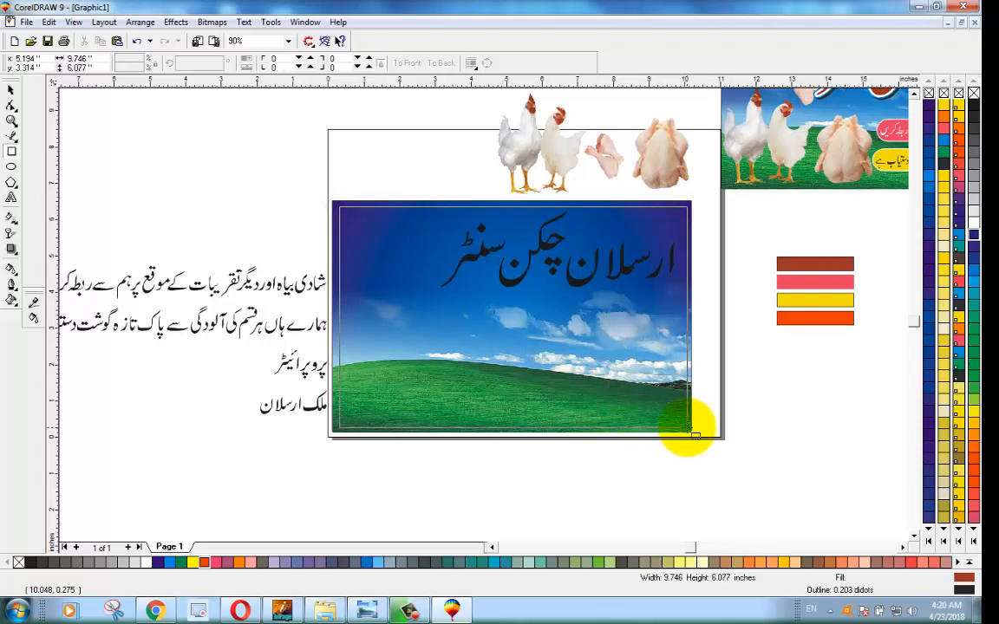
drag(693, 429, 693, 429)
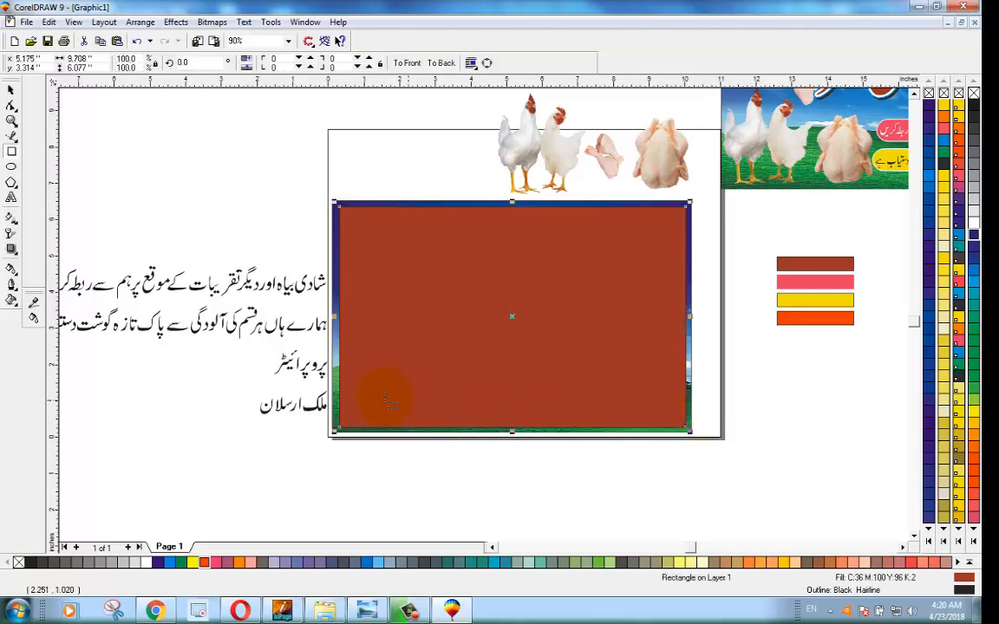
drag(336, 318, 332, 318)
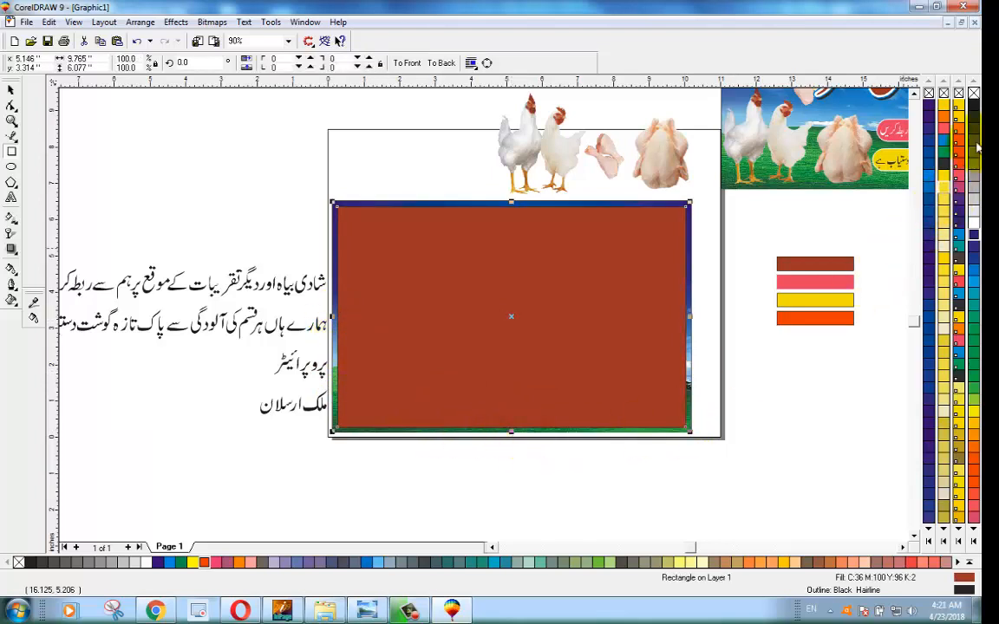
click(973, 94)
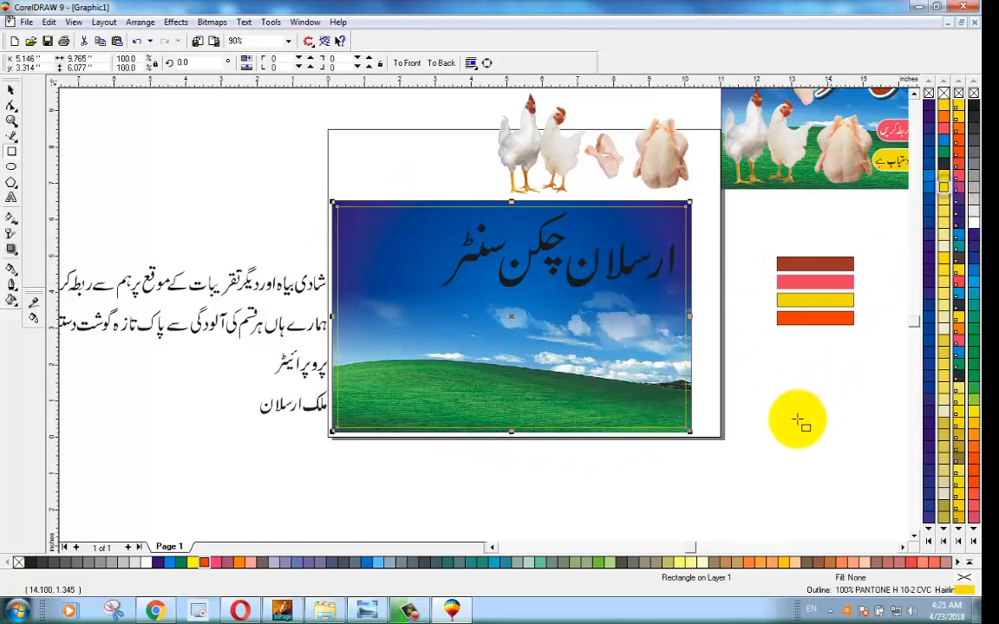
click(686, 465)
click(13, 92)
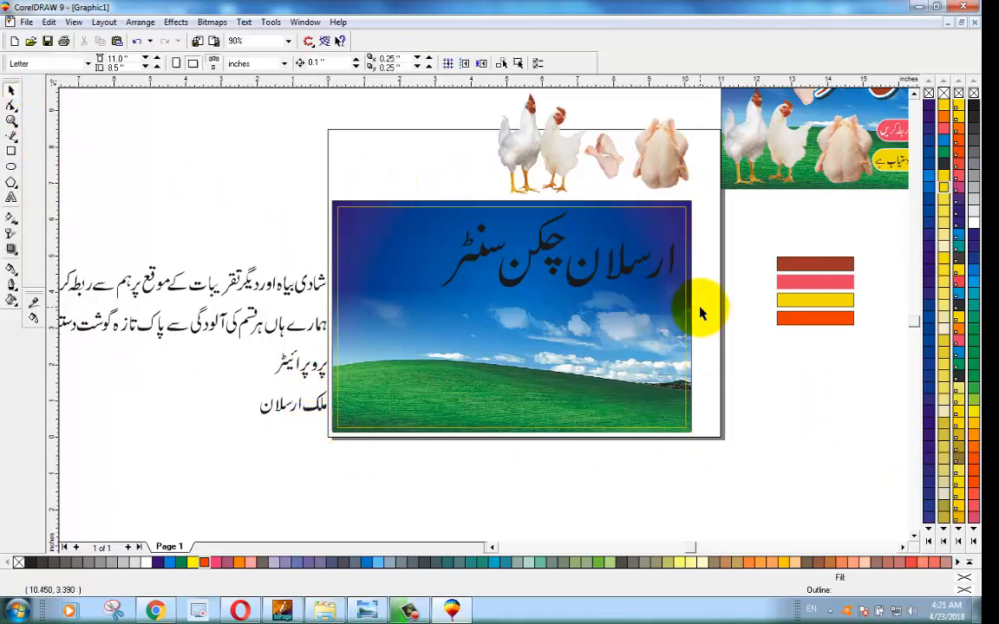
Move the four colour bars above the banner's left part and lower the finished reference design to sit right beside the banner
scroll(689, 239, up, 2)
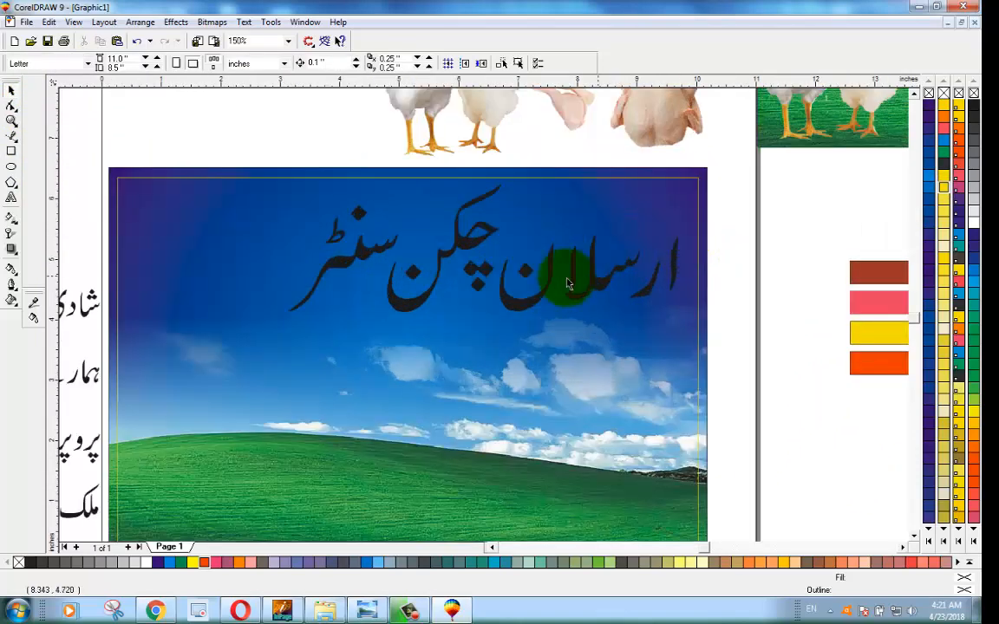
click(538, 301)
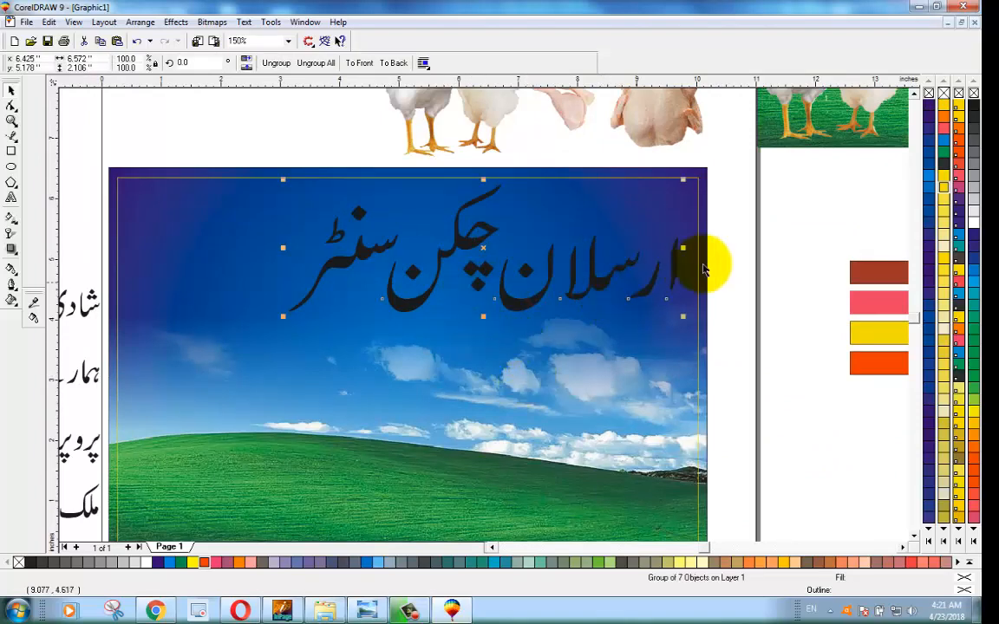
scroll(705, 262, down, 2)
click(905, 547)
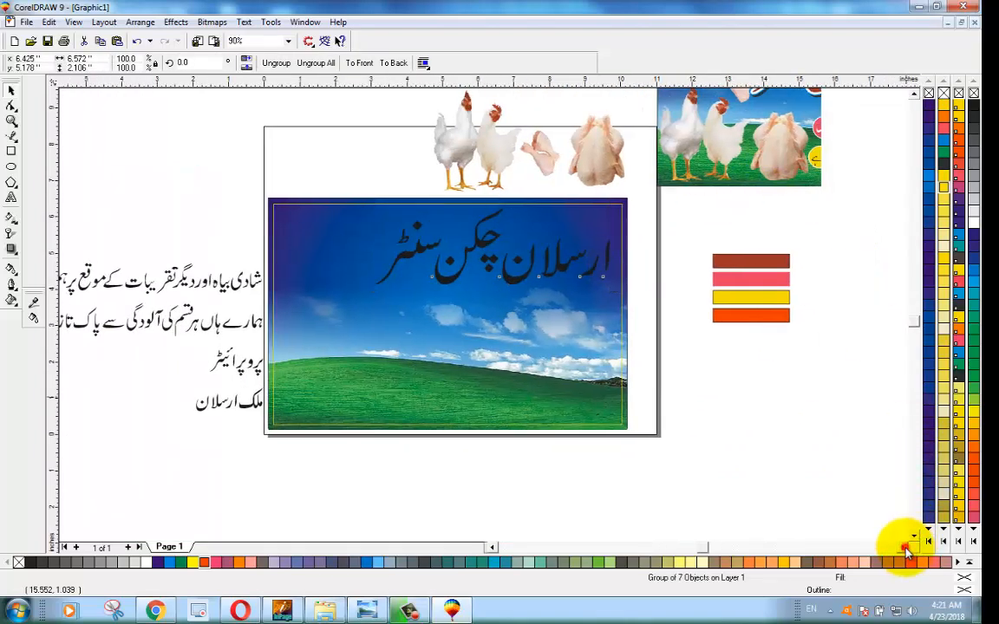
click(904, 547)
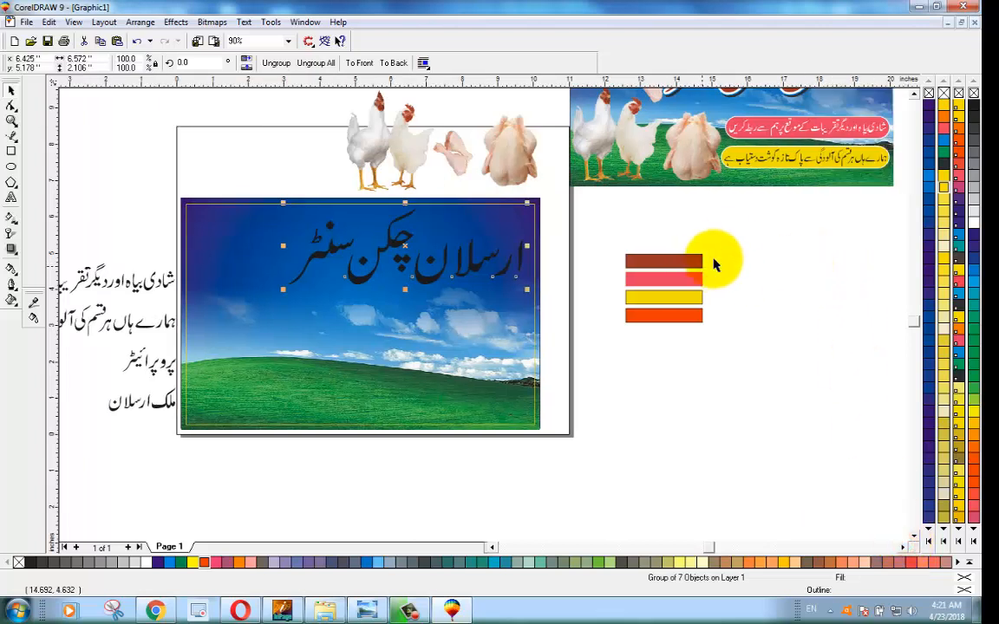
drag(727, 240, 621, 337)
drag(661, 286, 238, 165)
click(914, 94)
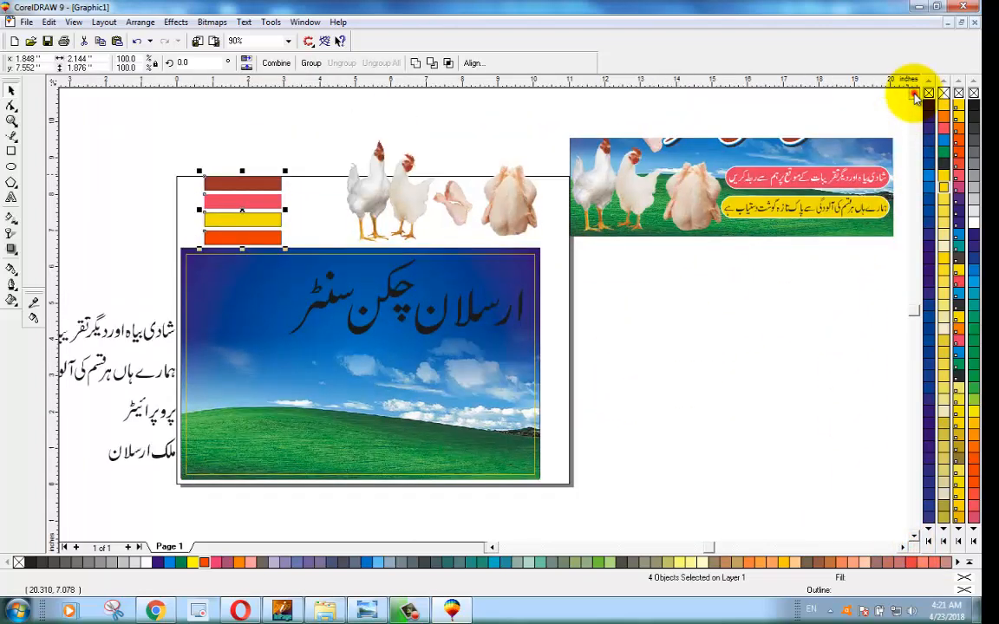
drag(779, 224, 757, 454)
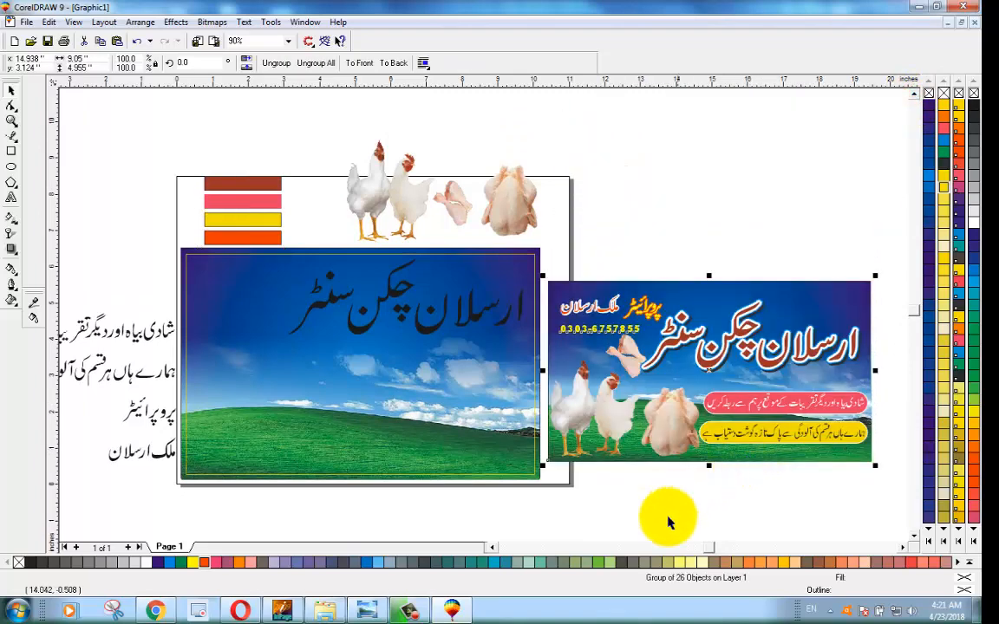
Move the shop-name heading off the banner to the area above the reference design
click(492, 546)
click(904, 546)
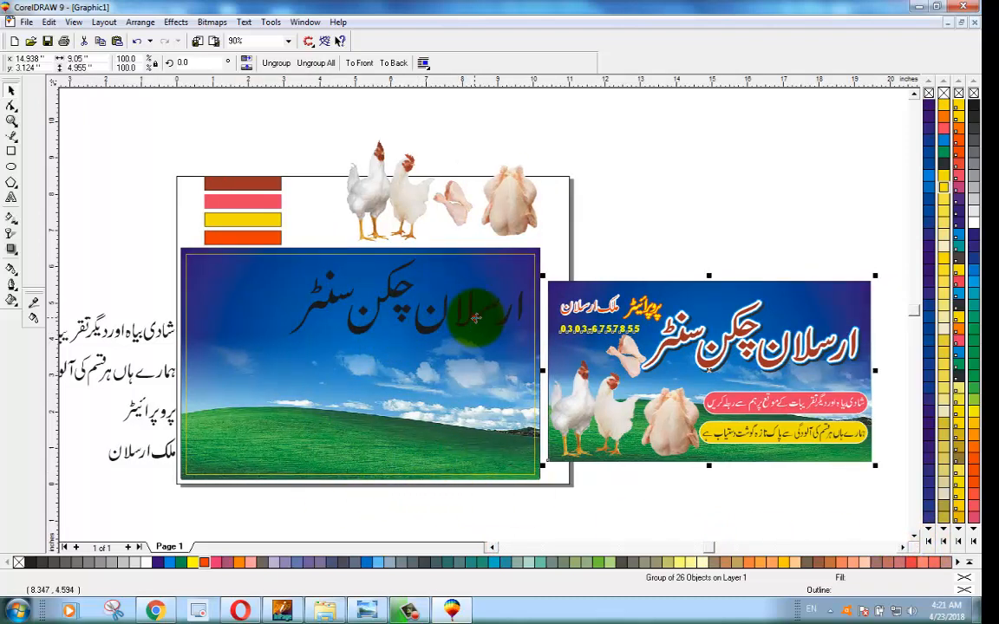
drag(475, 319, 698, 215)
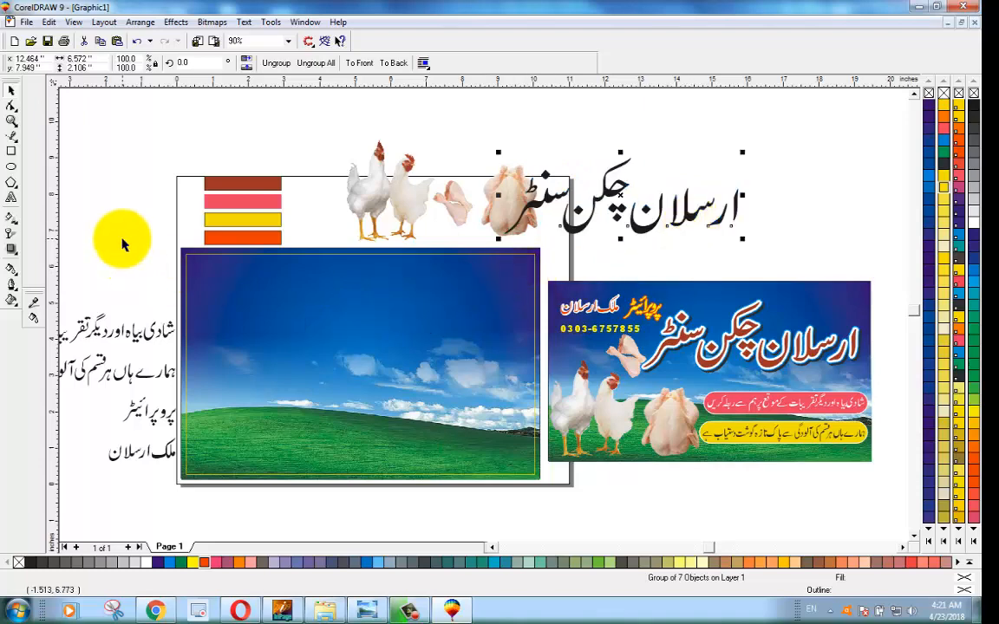
drag(132, 225, 569, 486)
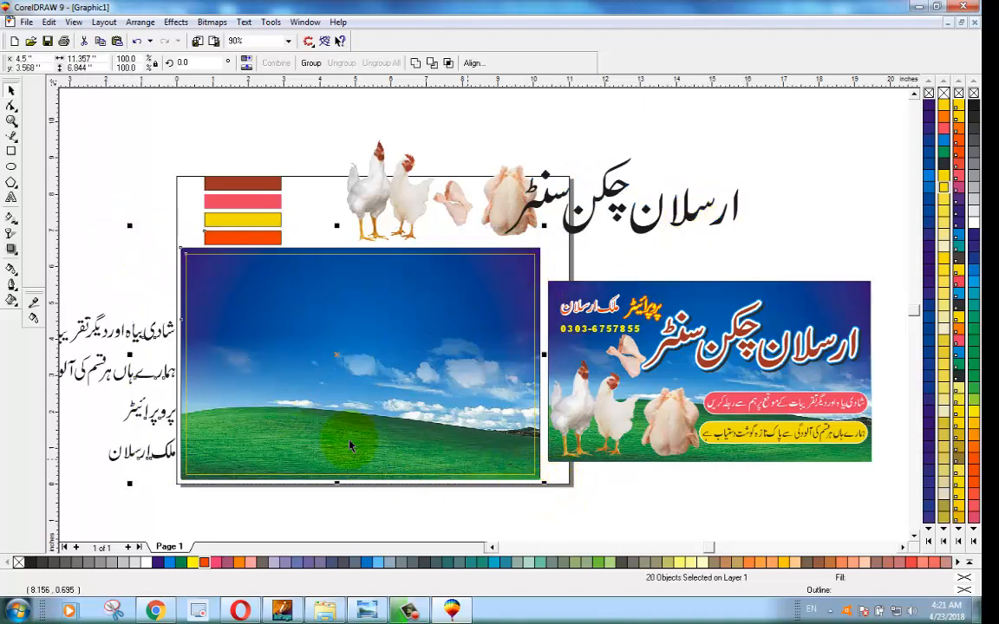
click(315, 529)
drag(178, 504, 556, 228)
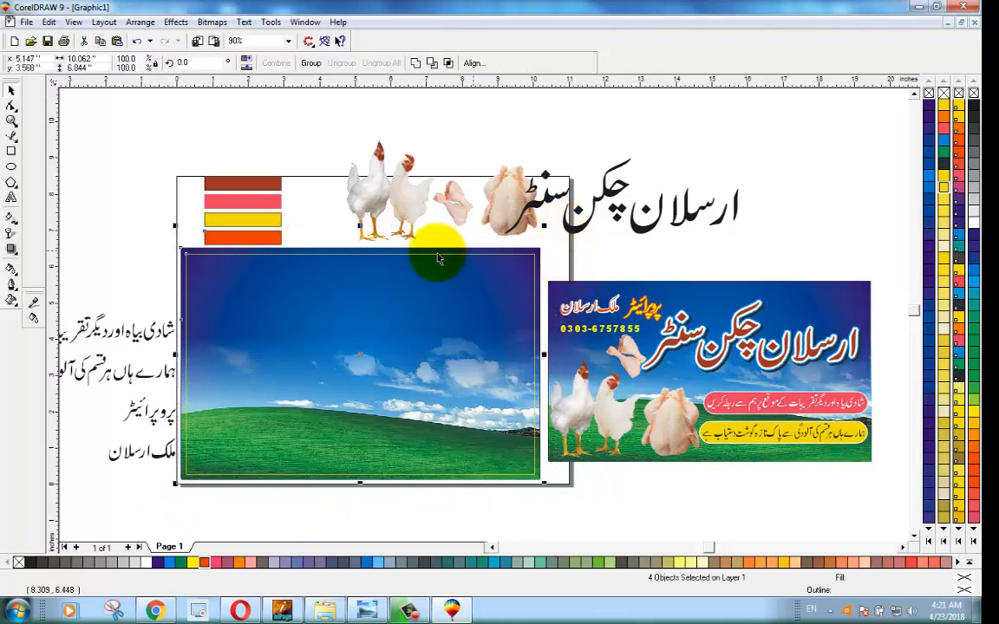
click(103, 225)
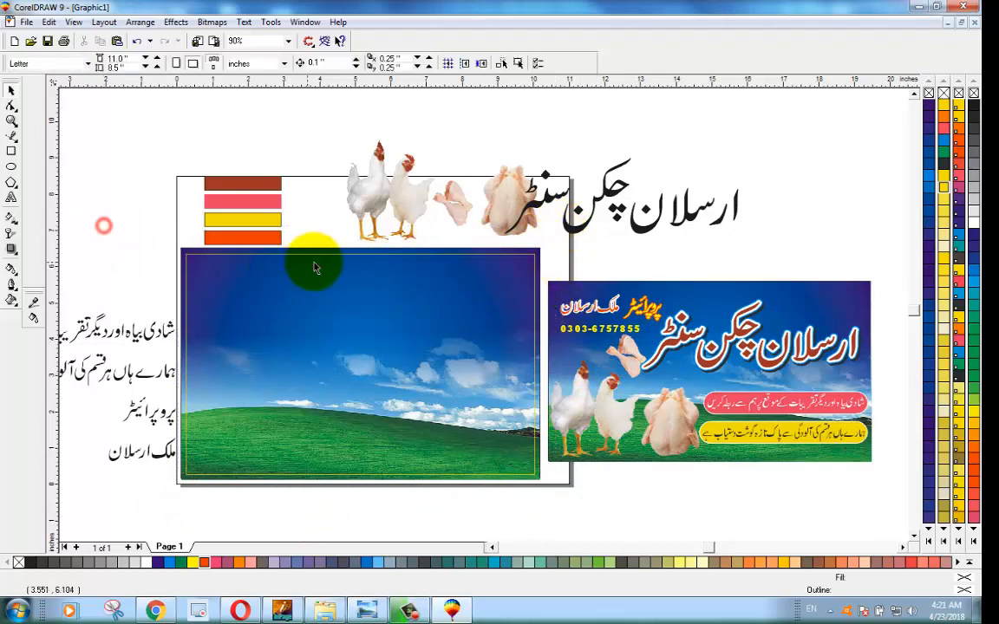
click(508, 526)
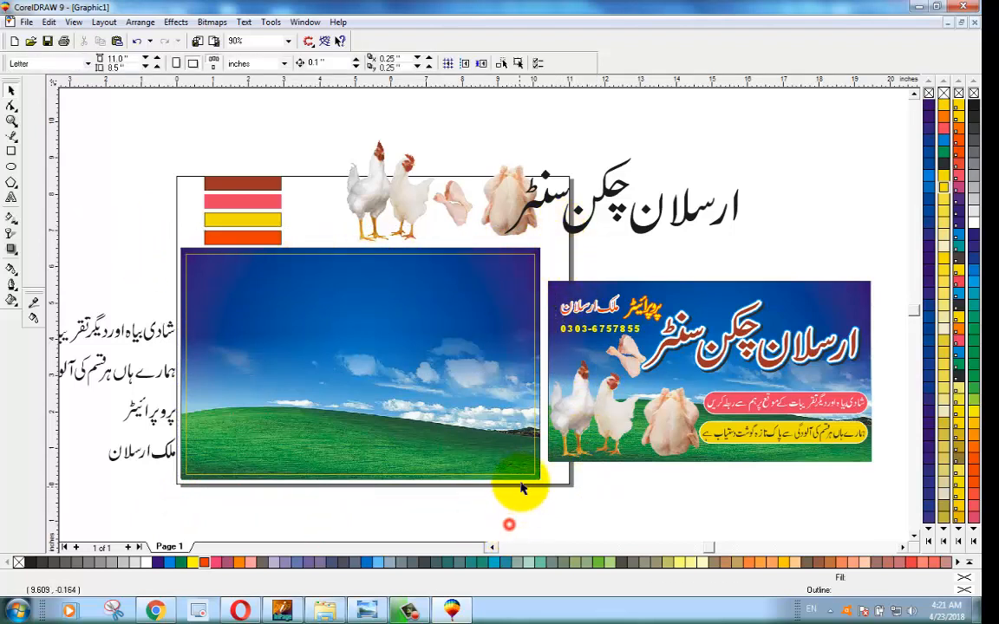
Shorten the blue gradient rectangle from its upper and lower edges to about 4.99 inches high
click(536, 252)
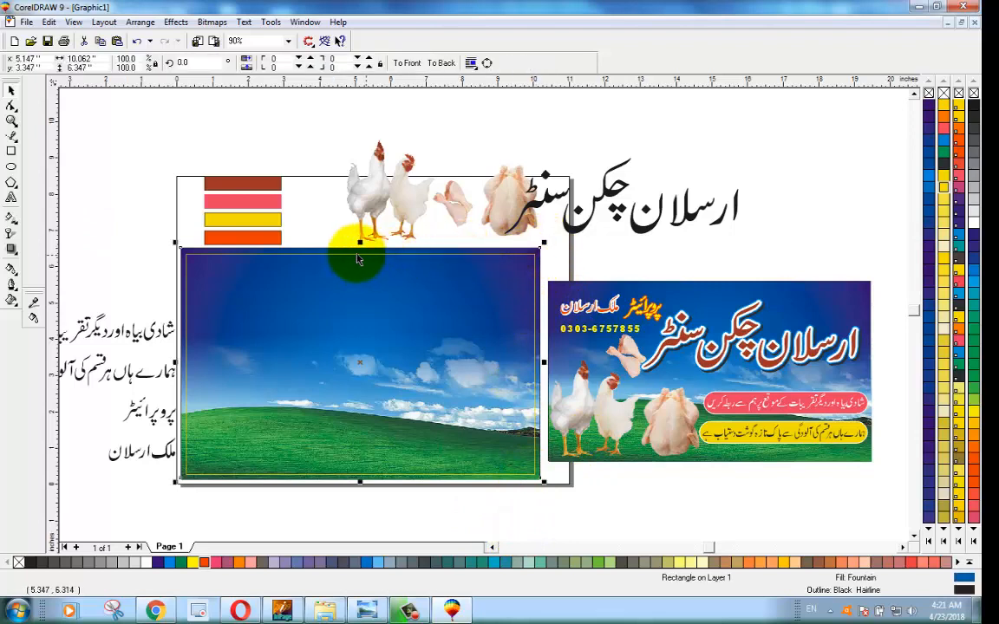
drag(359, 241, 360, 276)
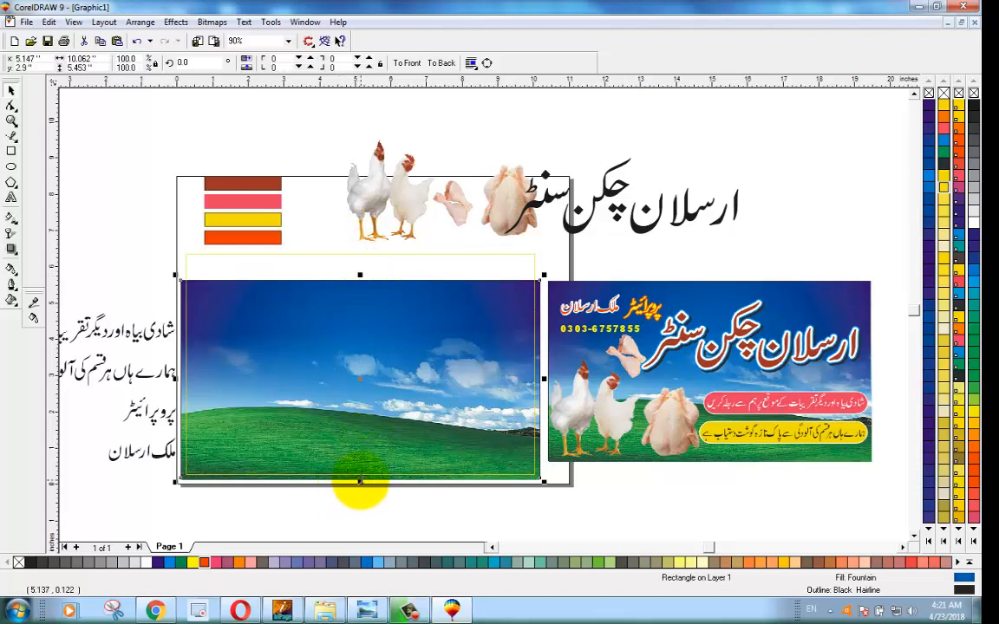
drag(360, 481, 360, 466)
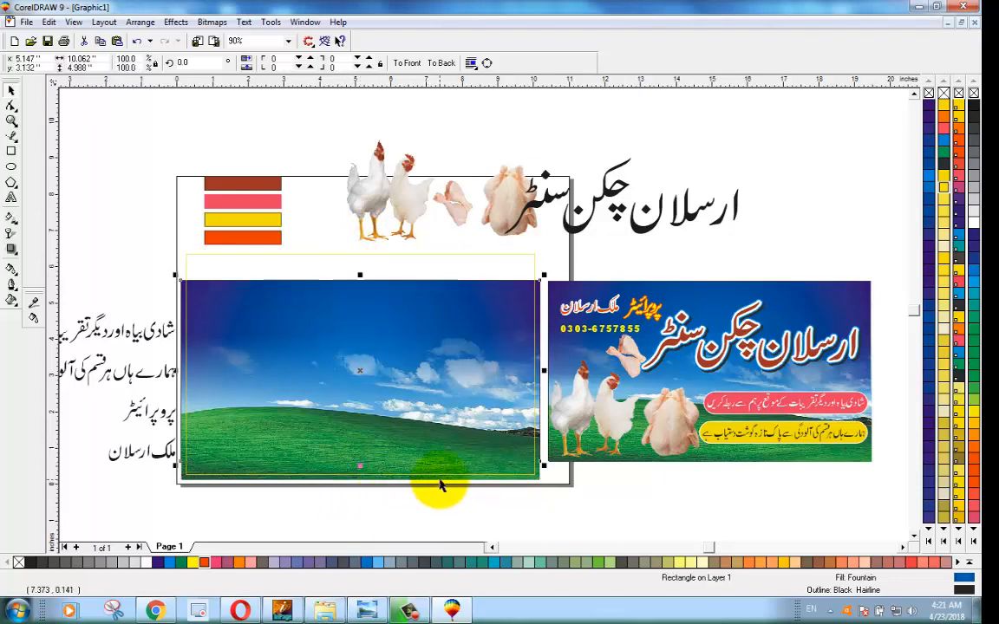
Lower the yellow frame's upper edge to make it about 5.24 inches high, and move the shop-name heading back onto the banner's upper right
click(360, 477)
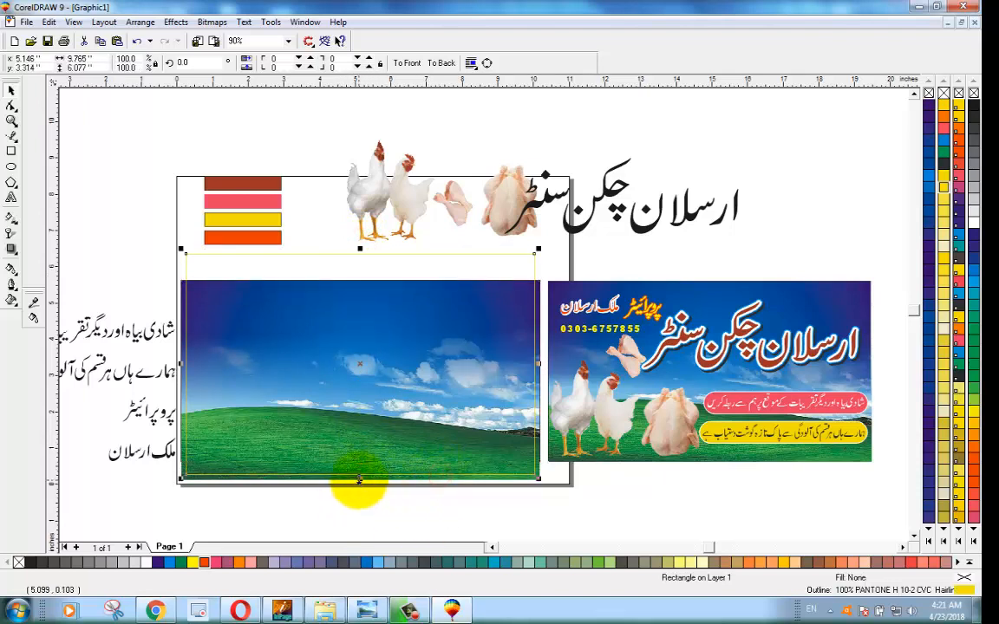
drag(360, 250, 360, 280)
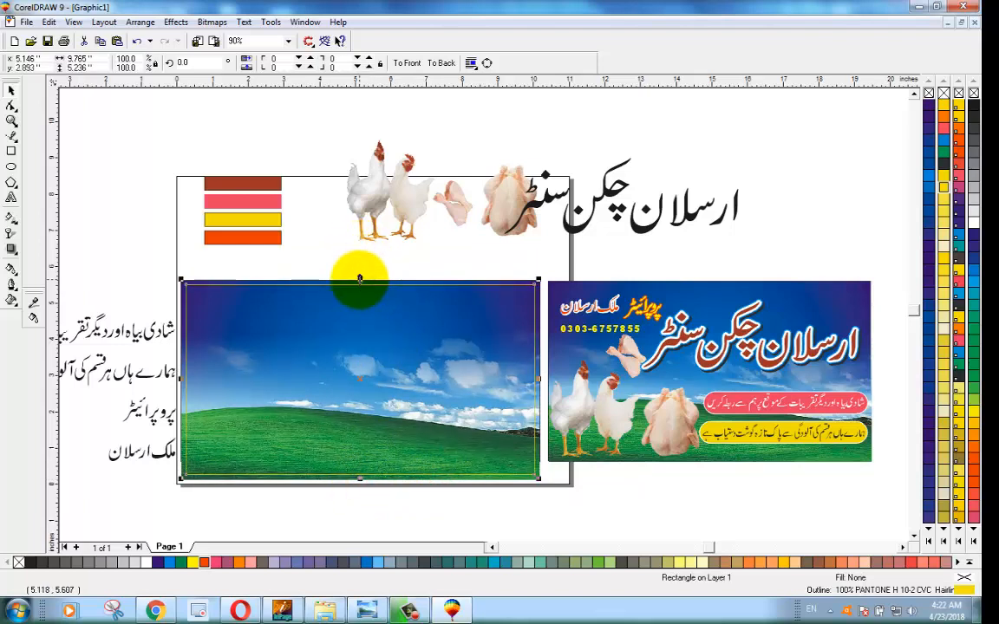
click(412, 485)
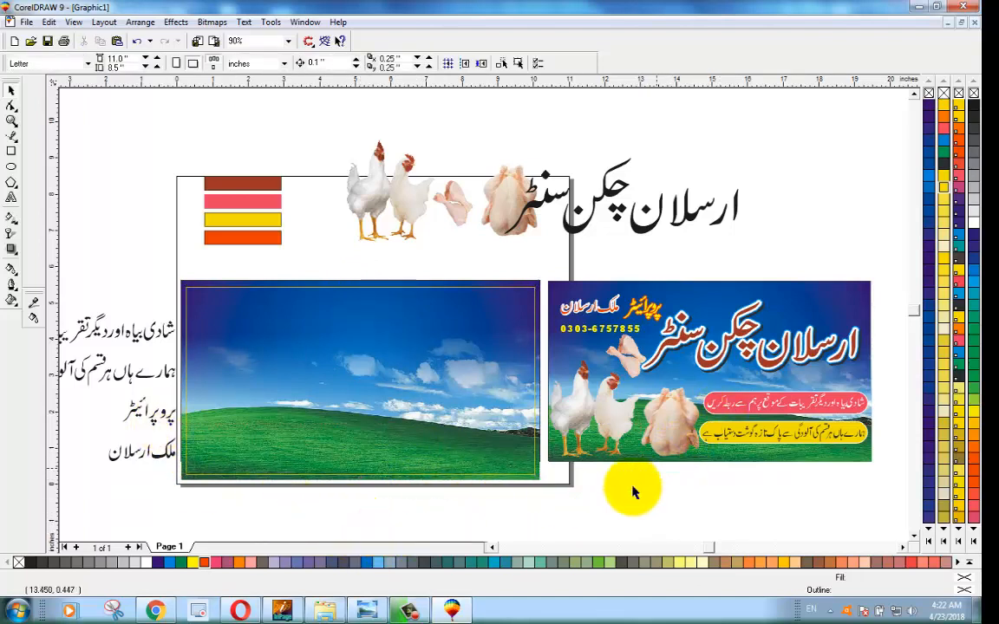
drag(691, 219, 475, 373)
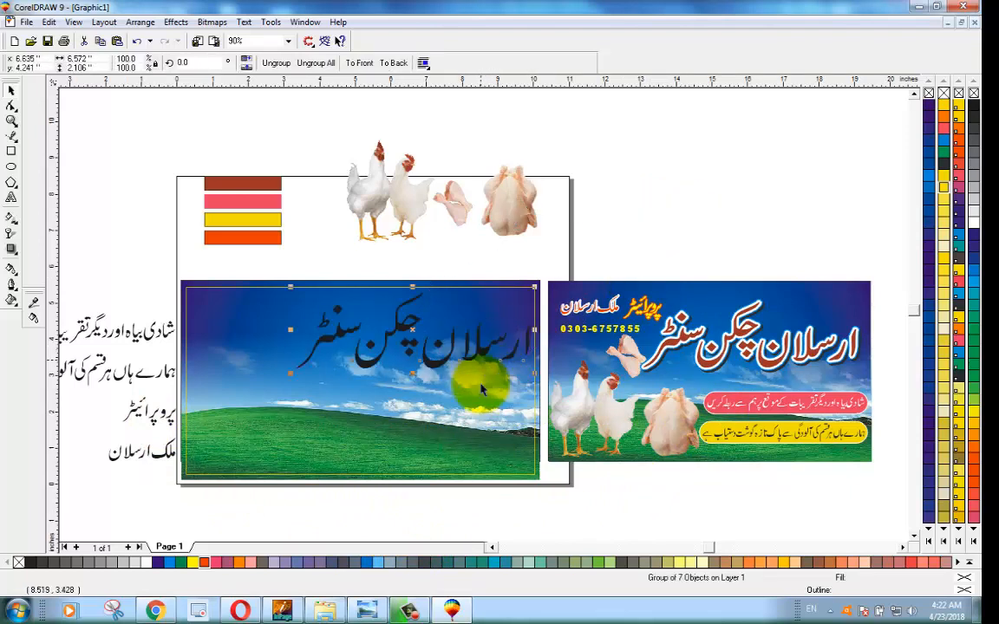
Sample the reddish-brown colour bar and try to fill the shop-name heading with it, undoing the fill
click(409, 516)
scroll(354, 457, up, 1)
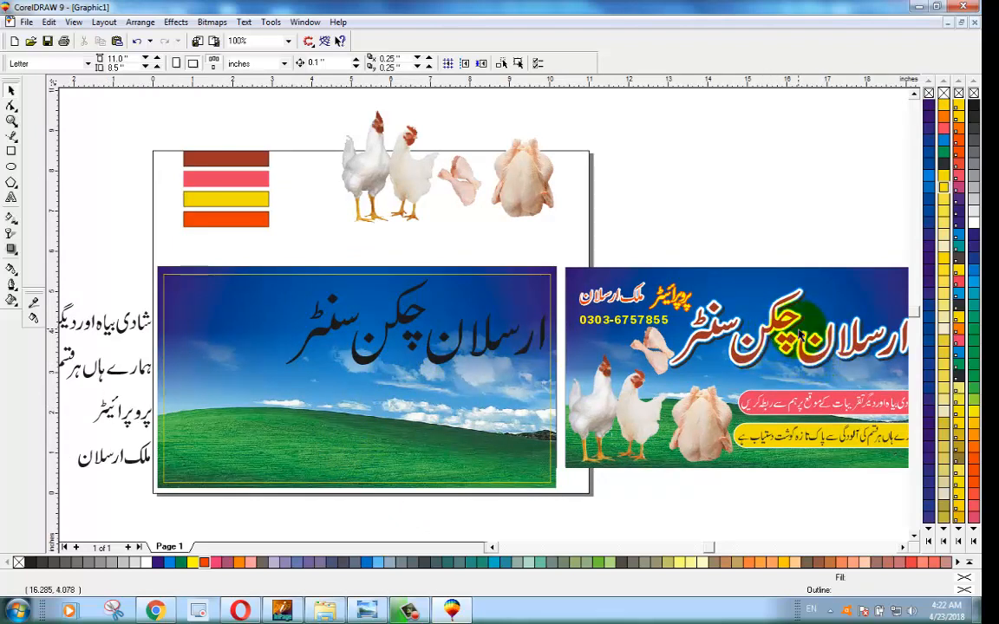
click(491, 349)
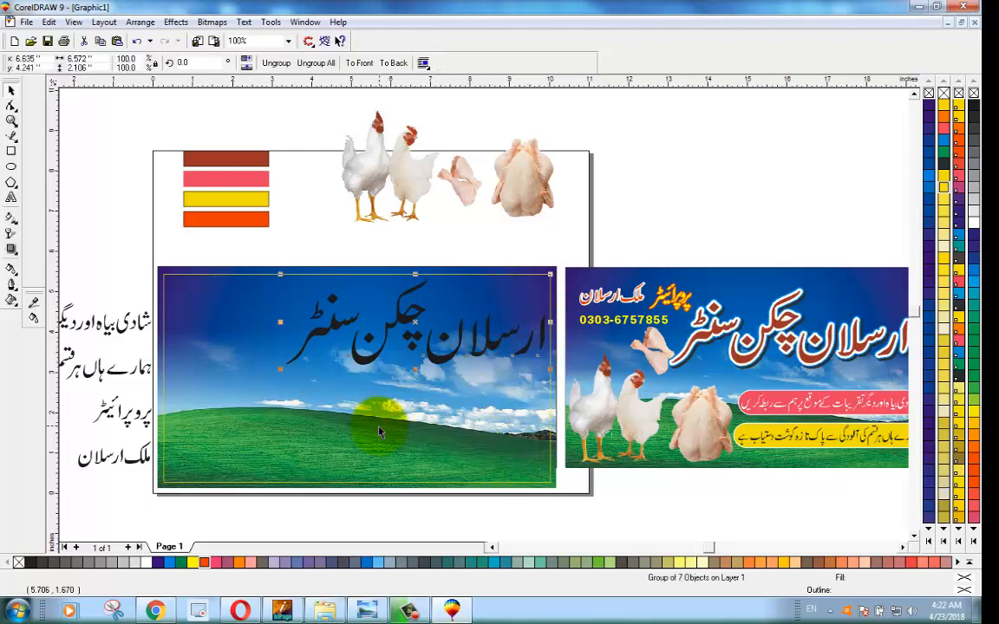
click(32, 303)
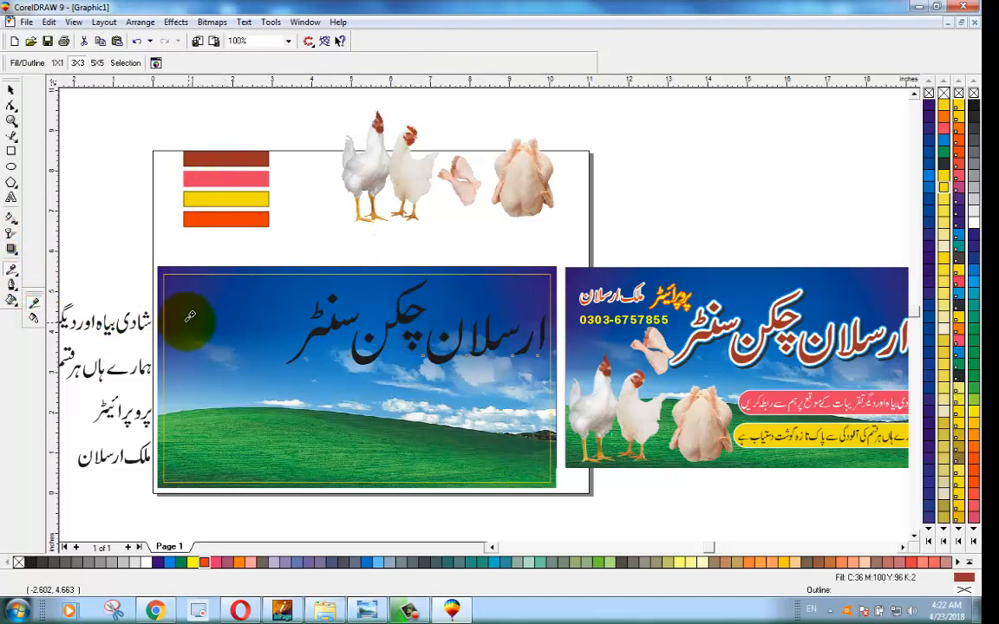
click(33, 318)
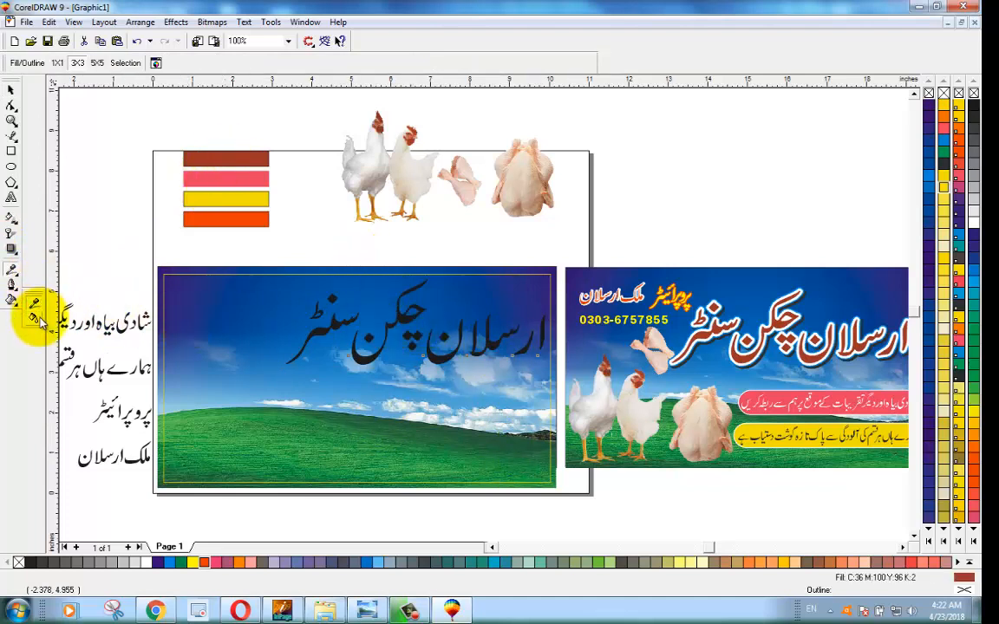
click(397, 314)
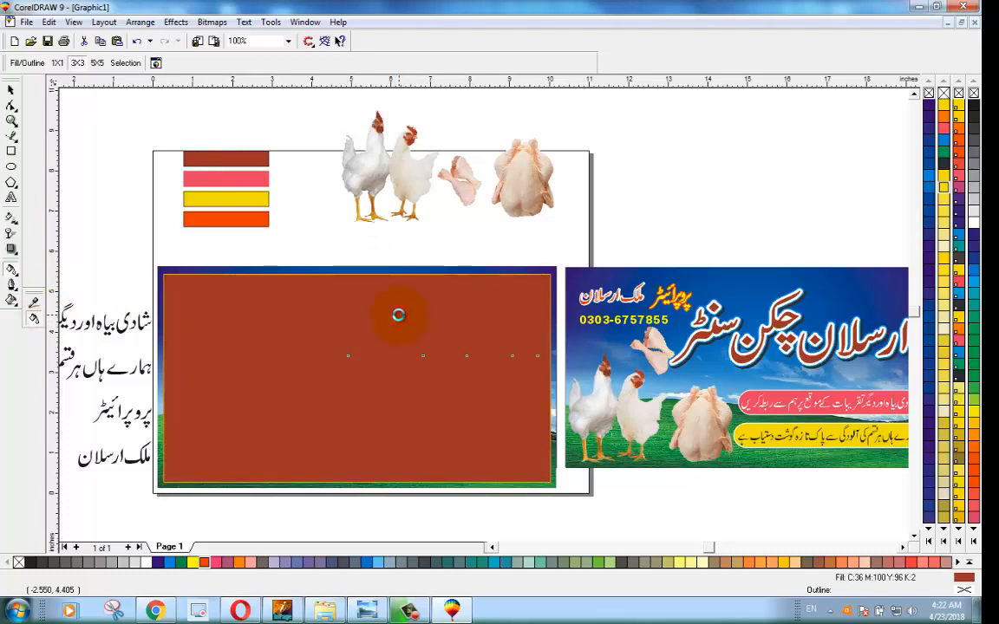
key(ctrl+z)
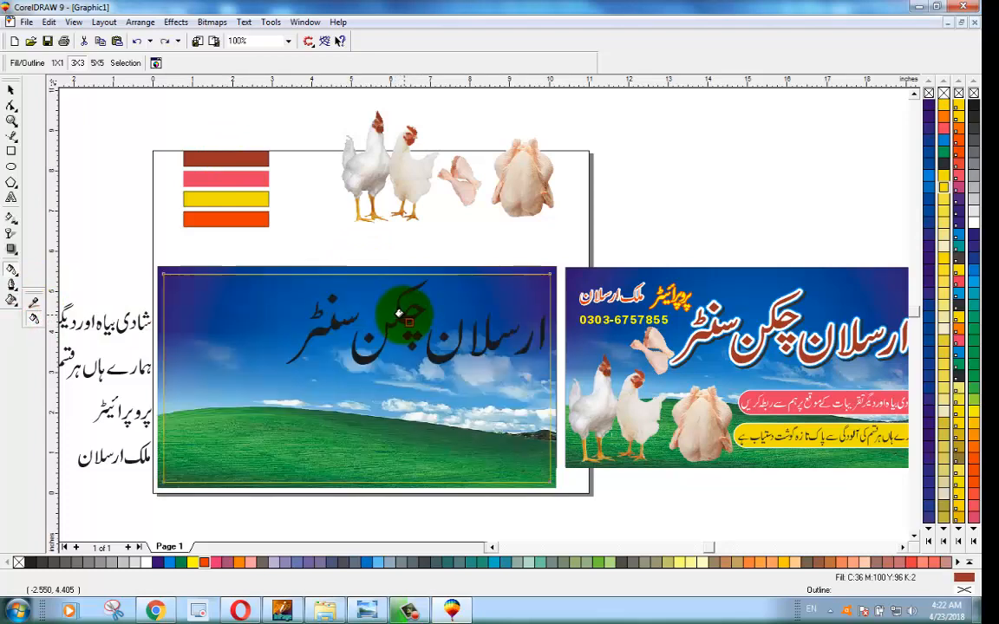
Try the reddish-brown fill on the heading's middle word at close view and undo it
scroll(398, 314, up, 3)
click(385, 324)
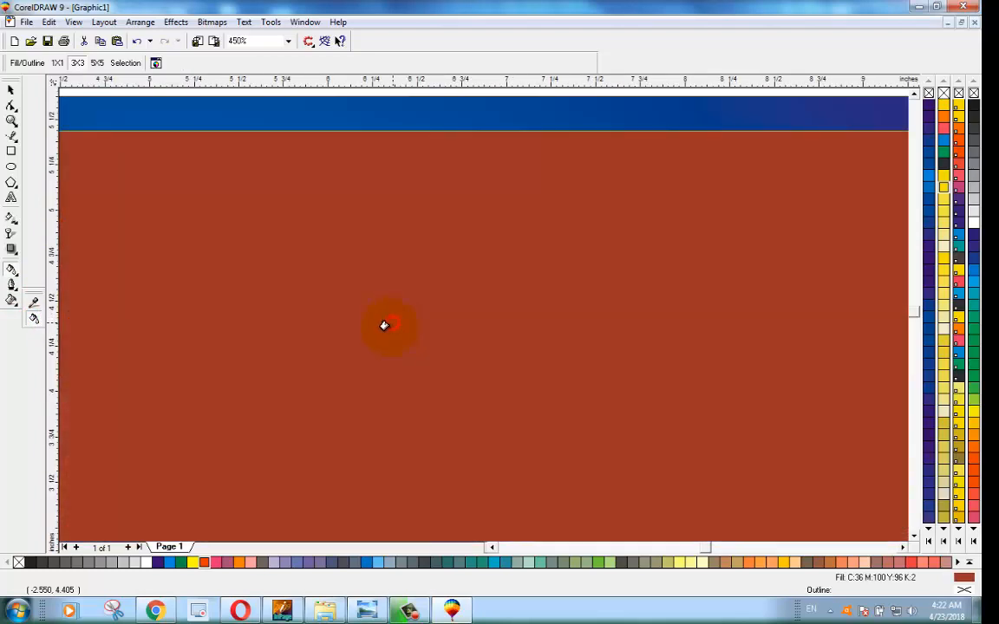
key(ctrl+z)
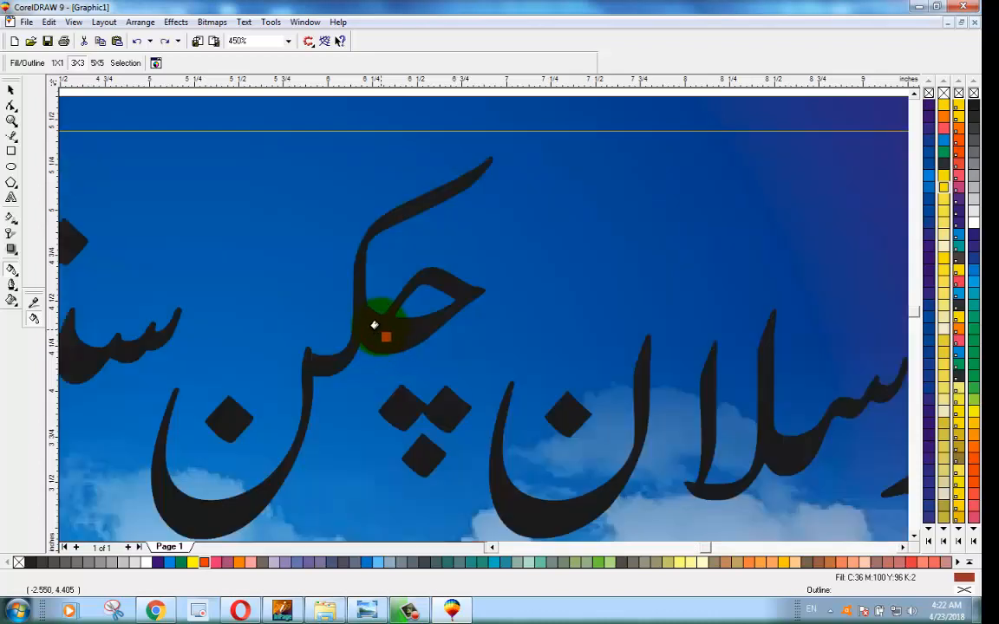
Select the grouped shop-name heading, try to apply the sampled reddish-brown fill to it and undo the result
click(10, 91)
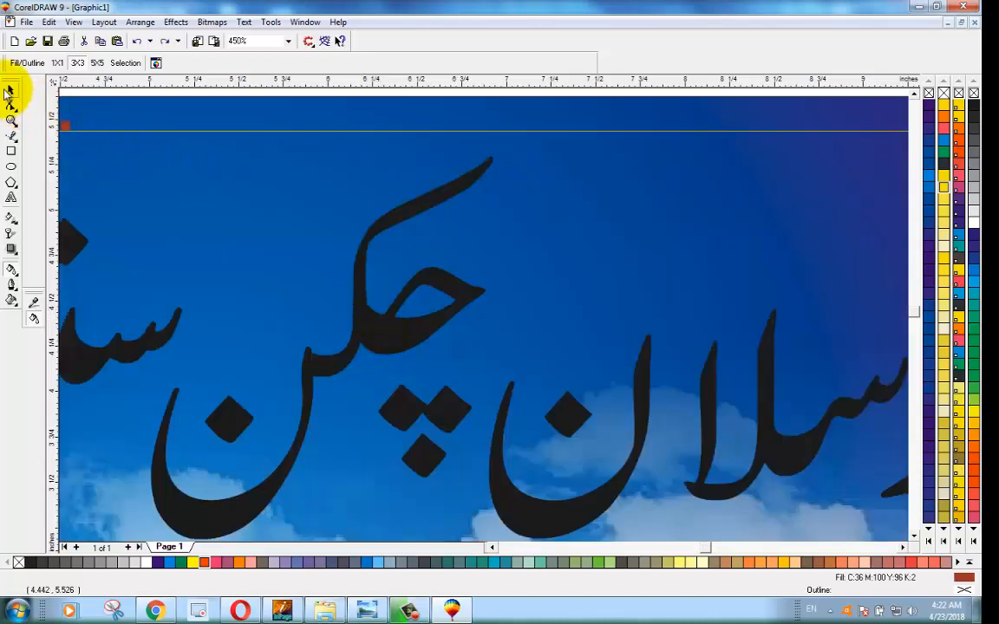
click(397, 352)
click(393, 345)
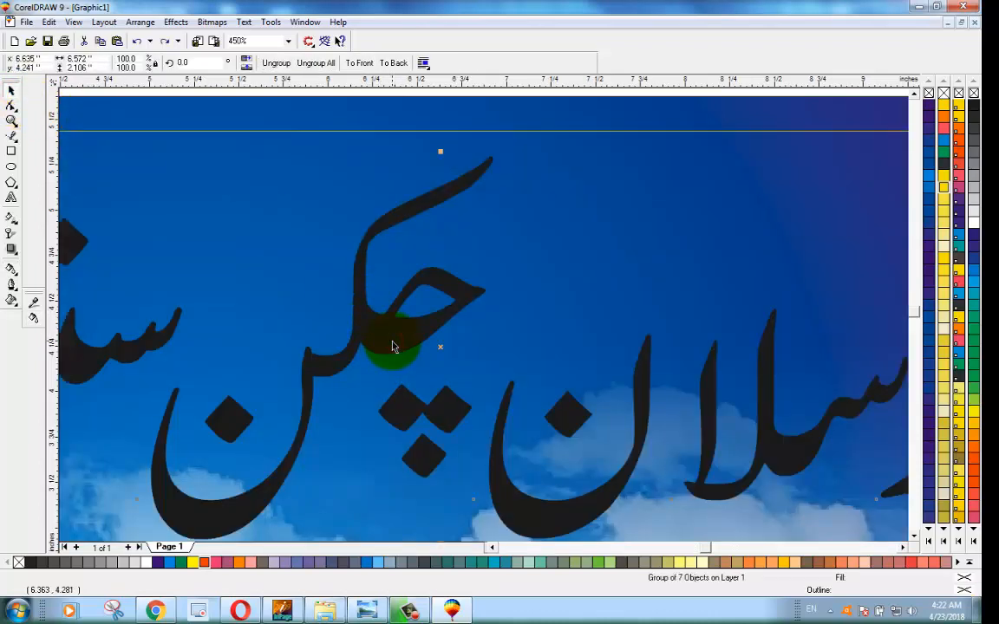
scroll(392, 346, down, 3)
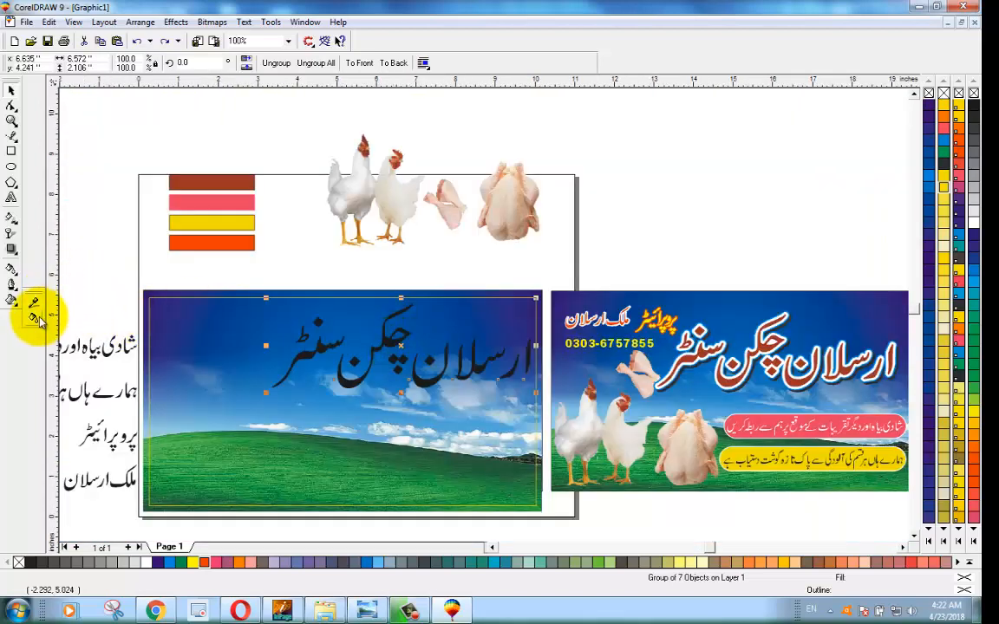
click(37, 319)
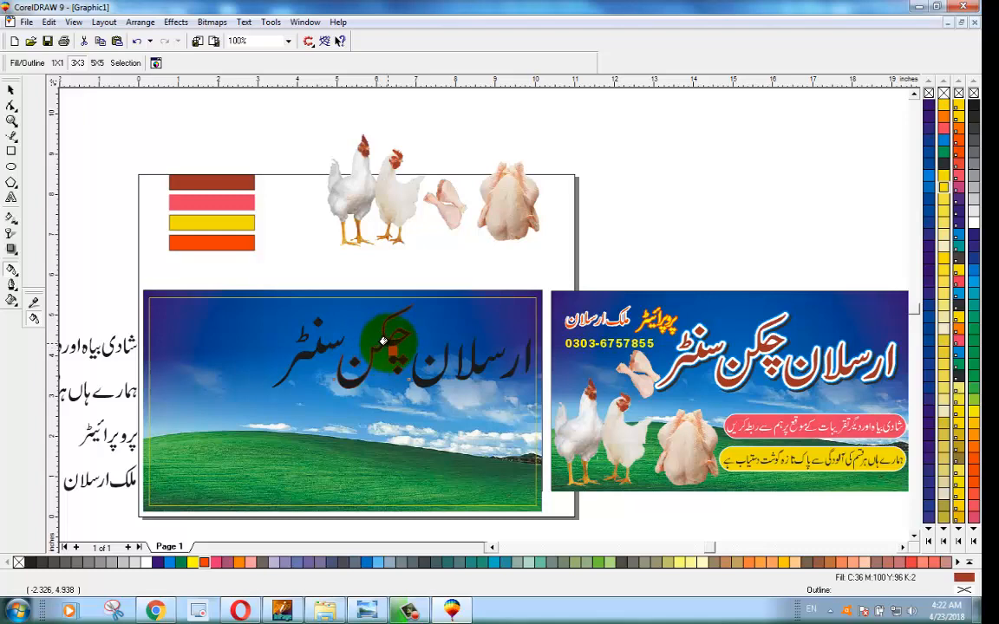
click(388, 341)
key(ctrl+z)
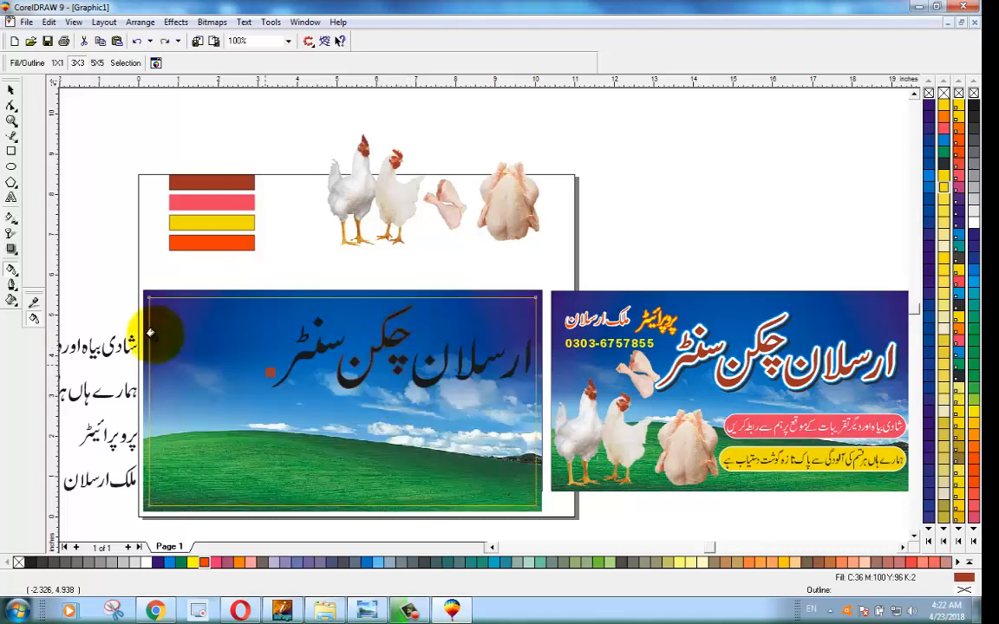
Reselect the heading group, retry the reddish-brown fill on its middle word and undo that fill
click(11, 90)
click(146, 132)
scroll(397, 379, up, 2)
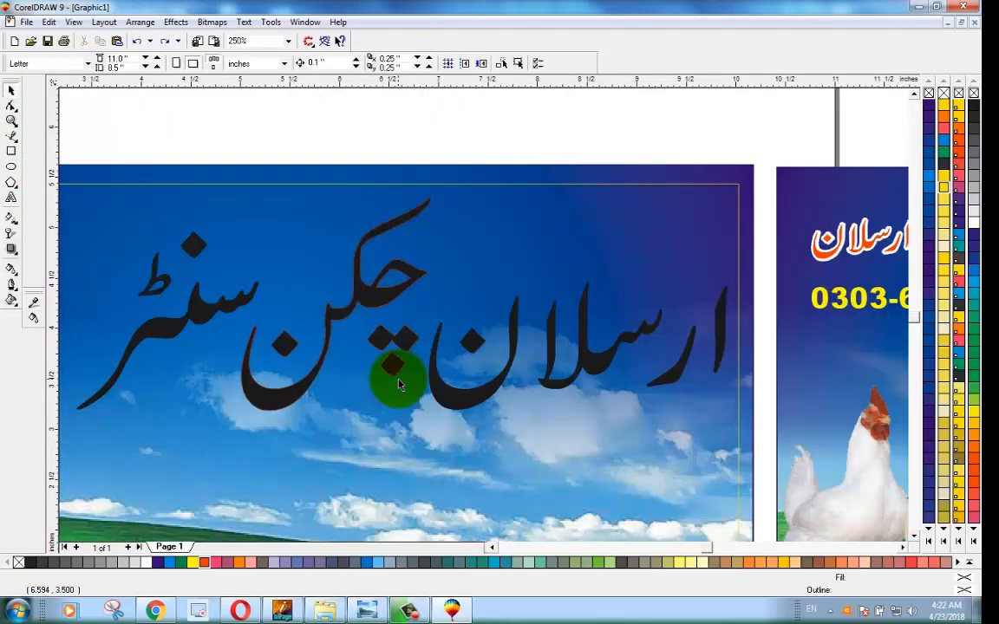
scroll(449, 349, down, 2)
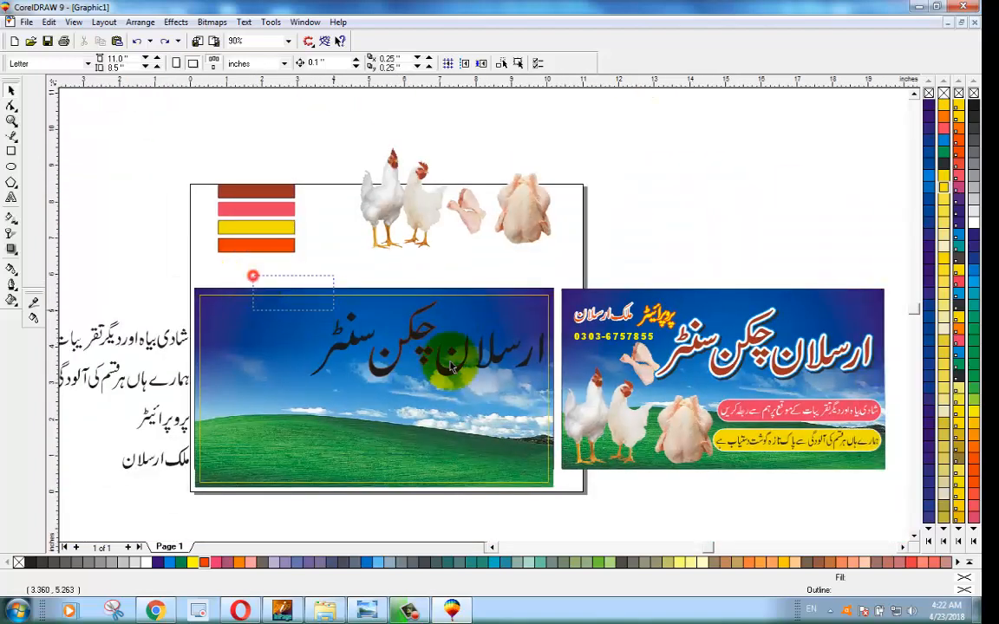
click(577, 414)
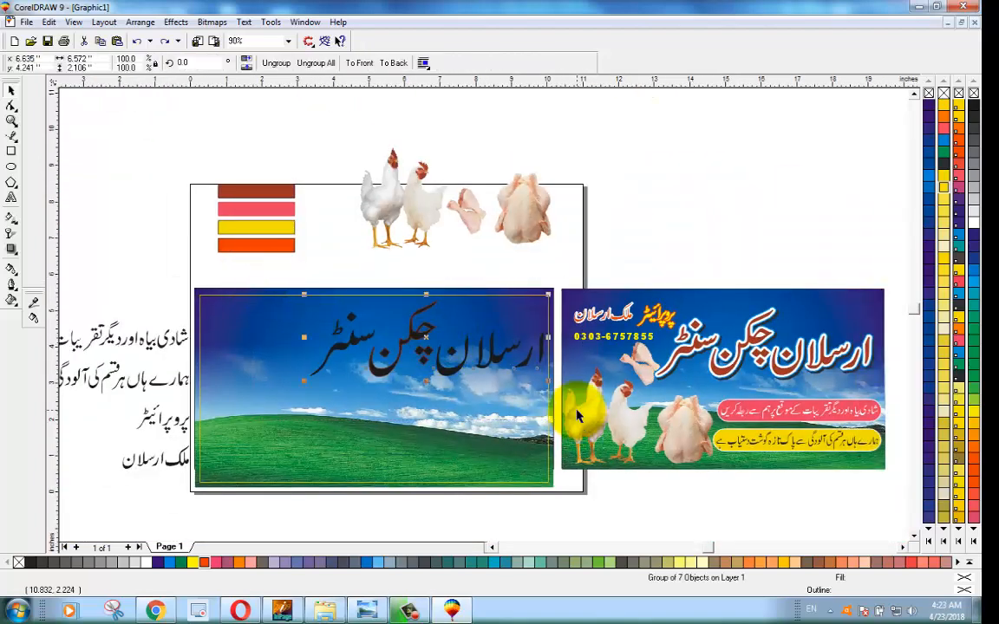
click(645, 248)
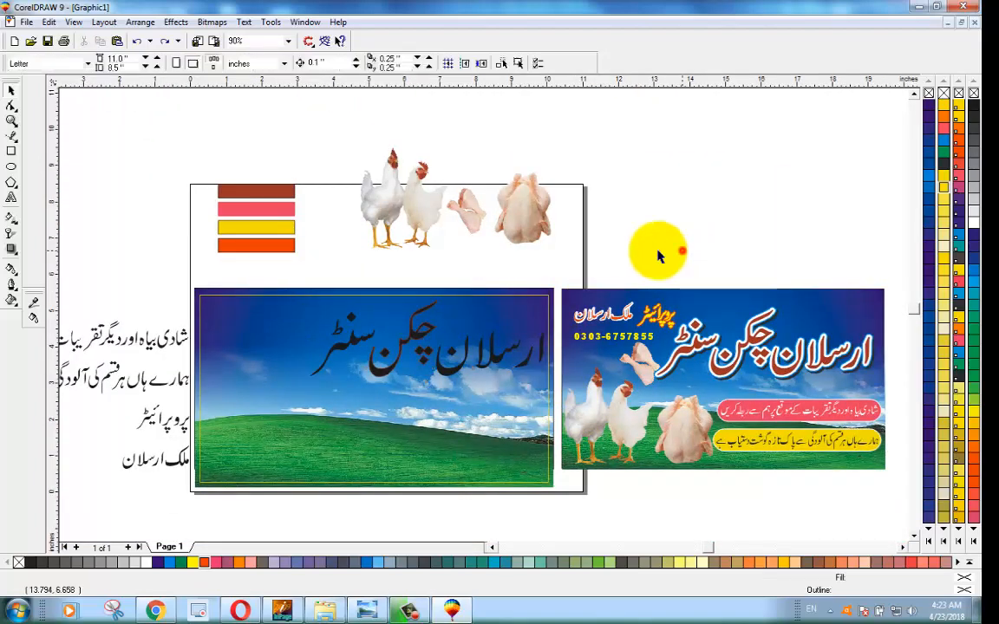
click(419, 342)
scroll(419, 343, up, 2)
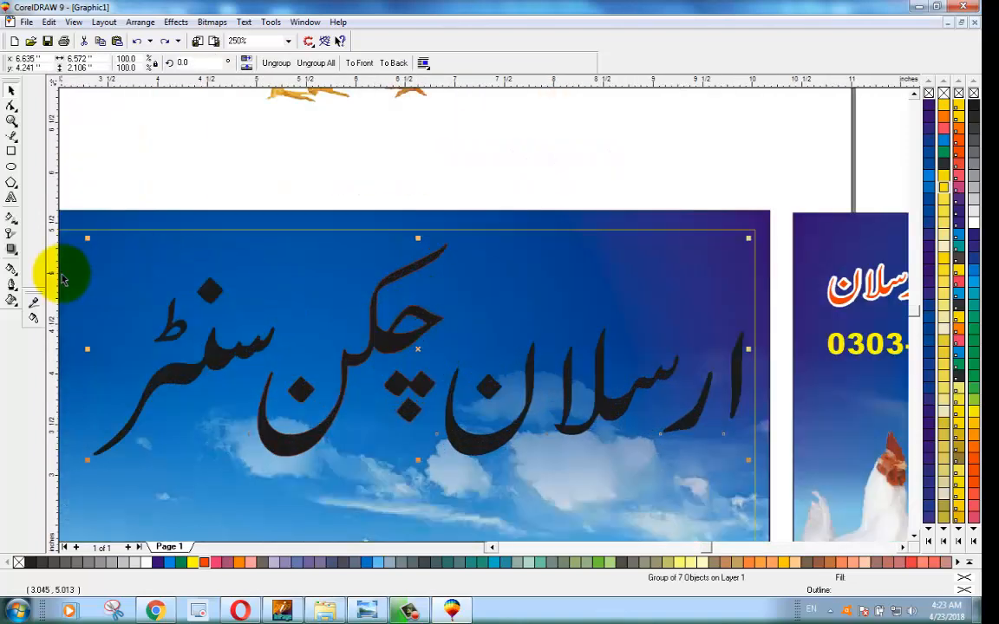
click(33, 317)
click(383, 336)
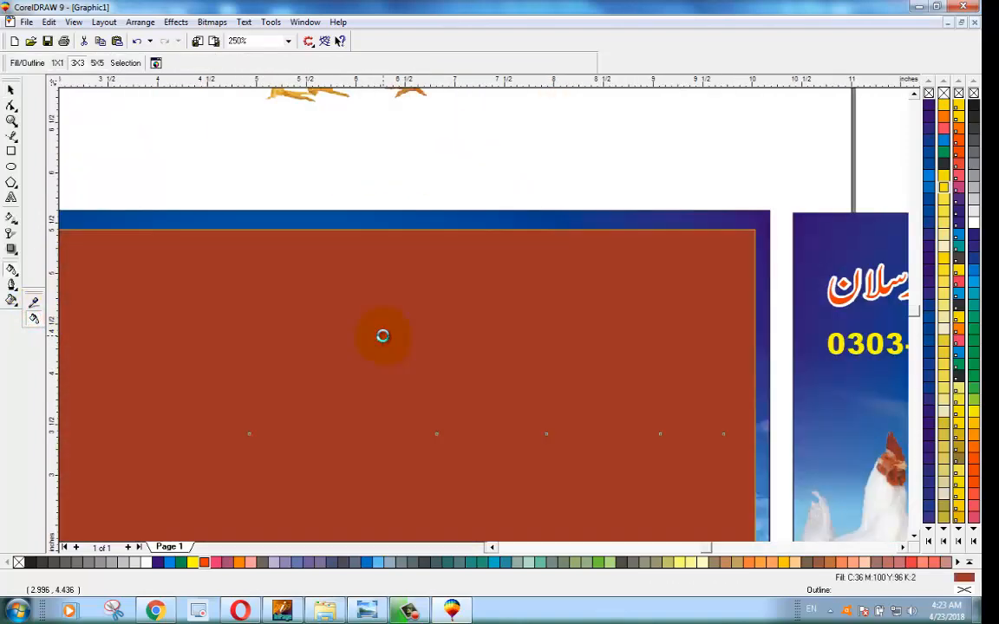
scroll(379, 333, down, 2)
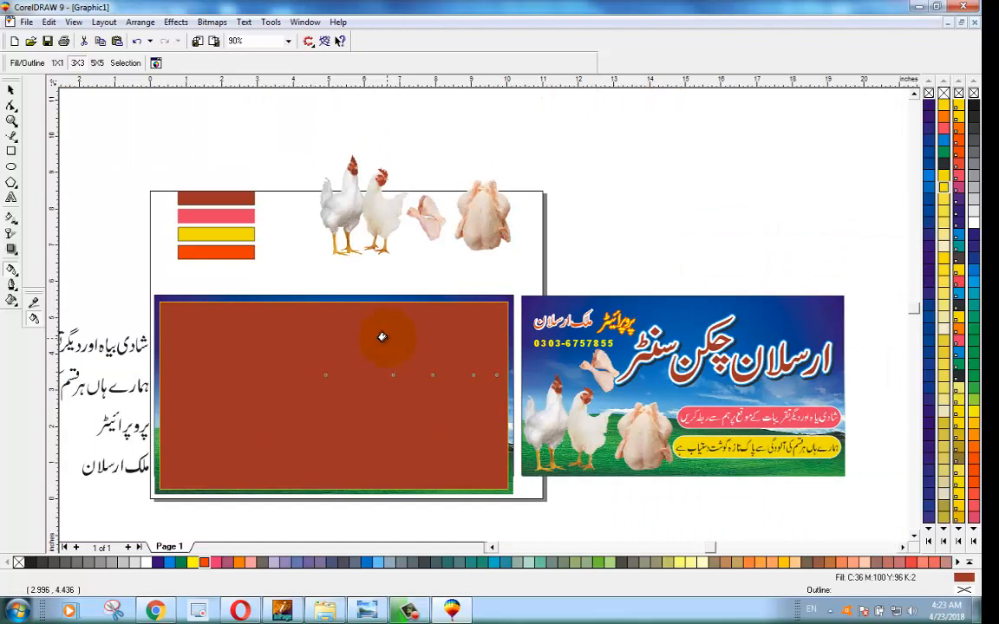
key(ctrl+z)
click(10, 90)
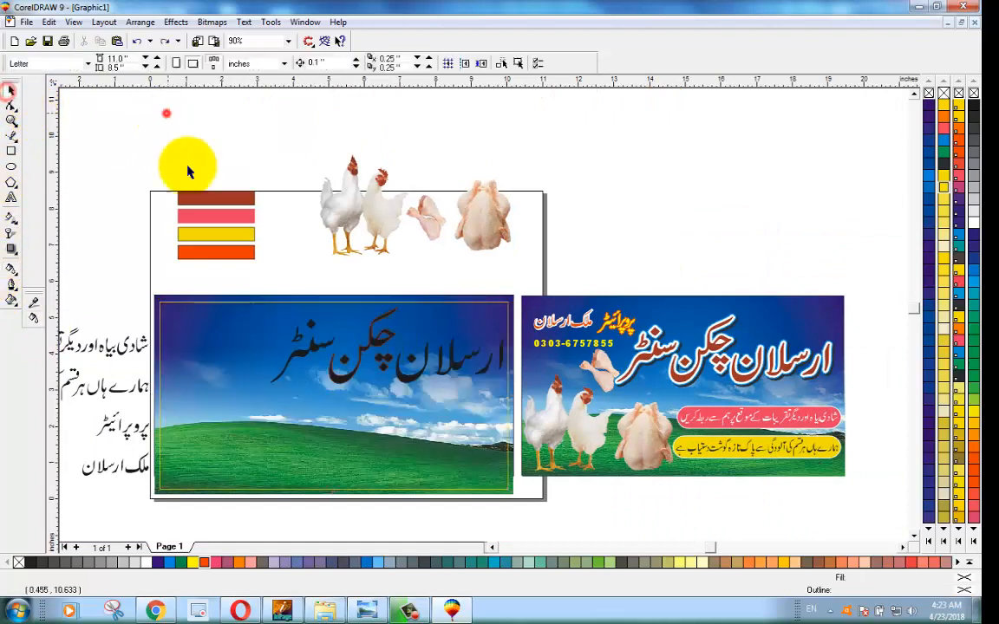
Try moving the blue gradient rectangle slightly down from the banner and undo the move
click(259, 309)
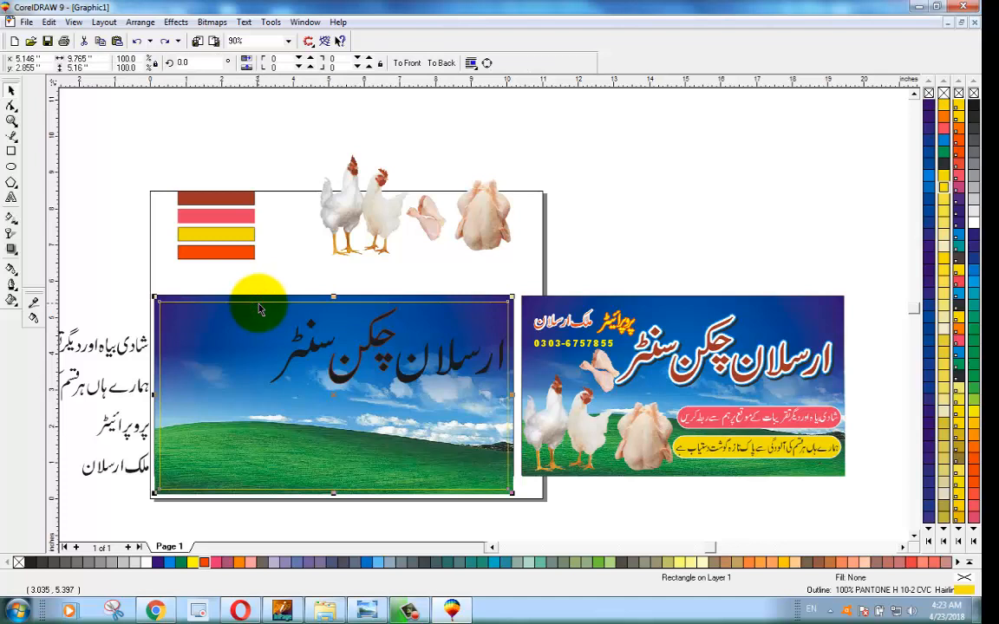
click(648, 228)
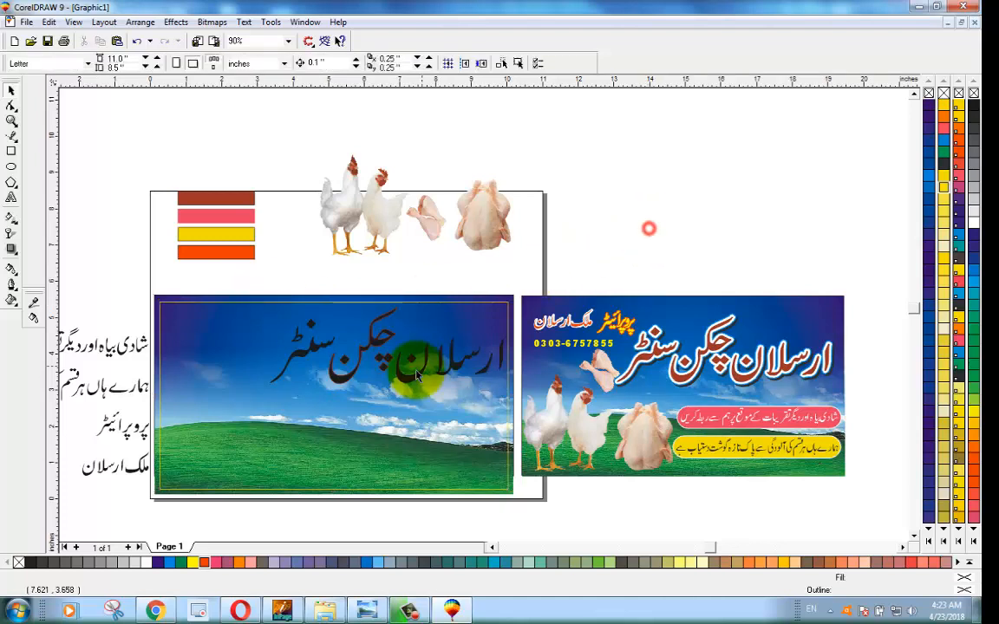
drag(498, 338, 516, 383)
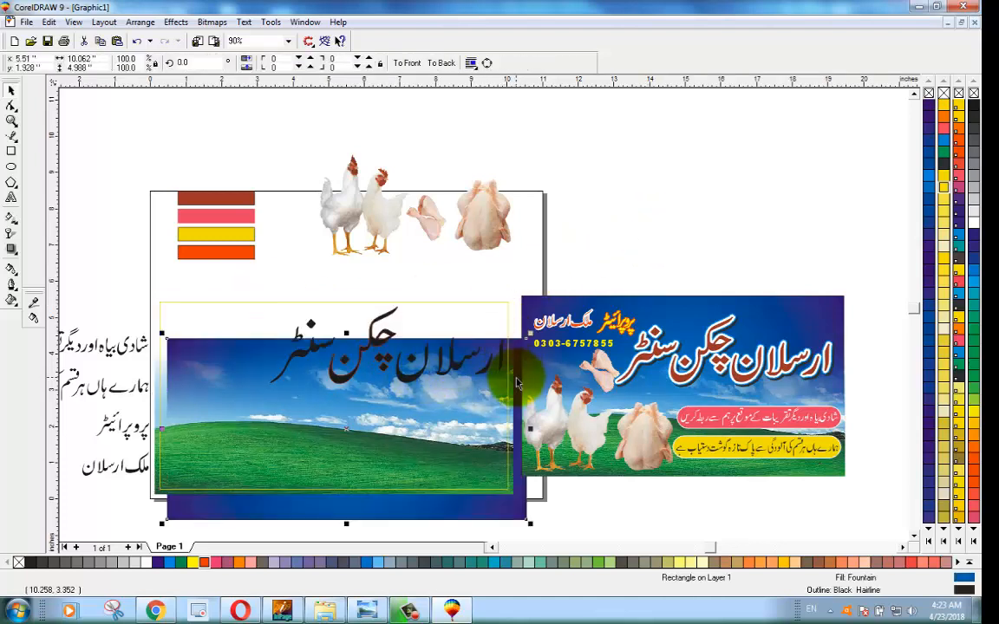
key(ctrl+z)
click(653, 165)
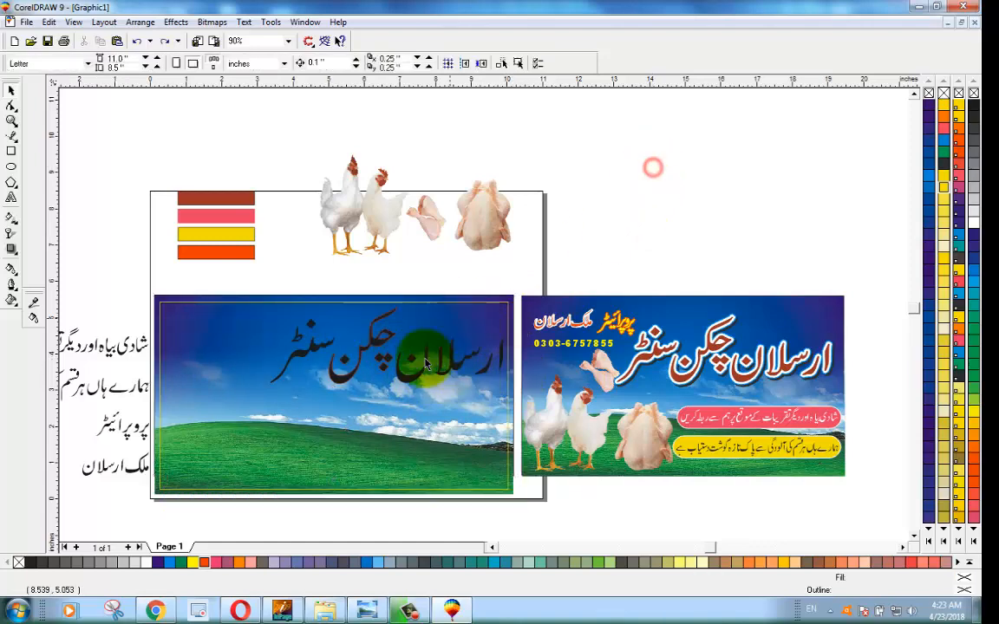
Try the reddish-brown fill on the heading's leftmost word with nothing selected, and undo it
scroll(368, 494, up, 1)
scroll(323, 216, up, 1)
scroll(319, 173, up, 1)
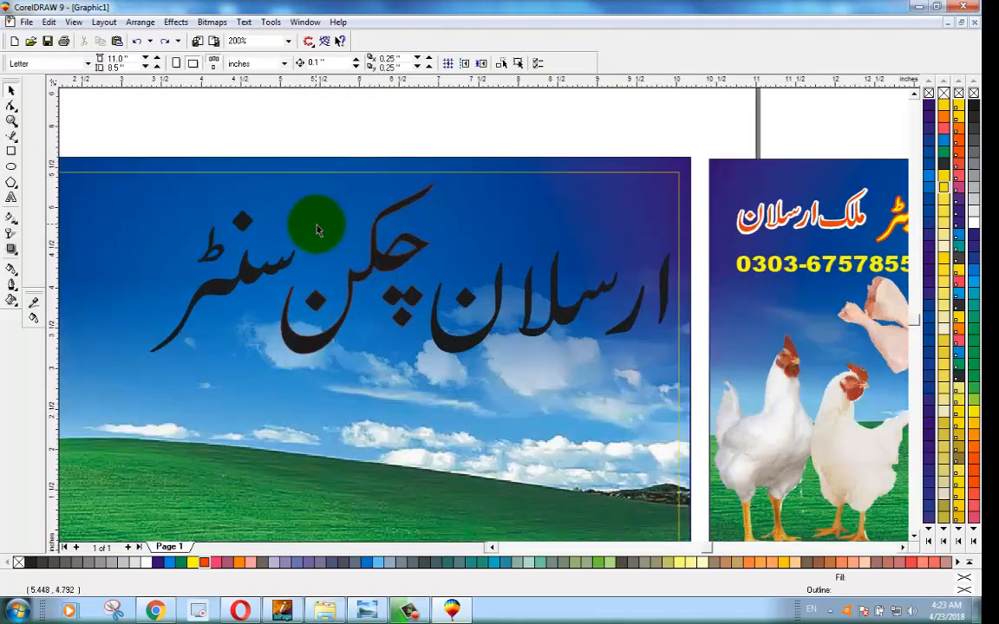
scroll(322, 244, up, 1)
click(32, 315)
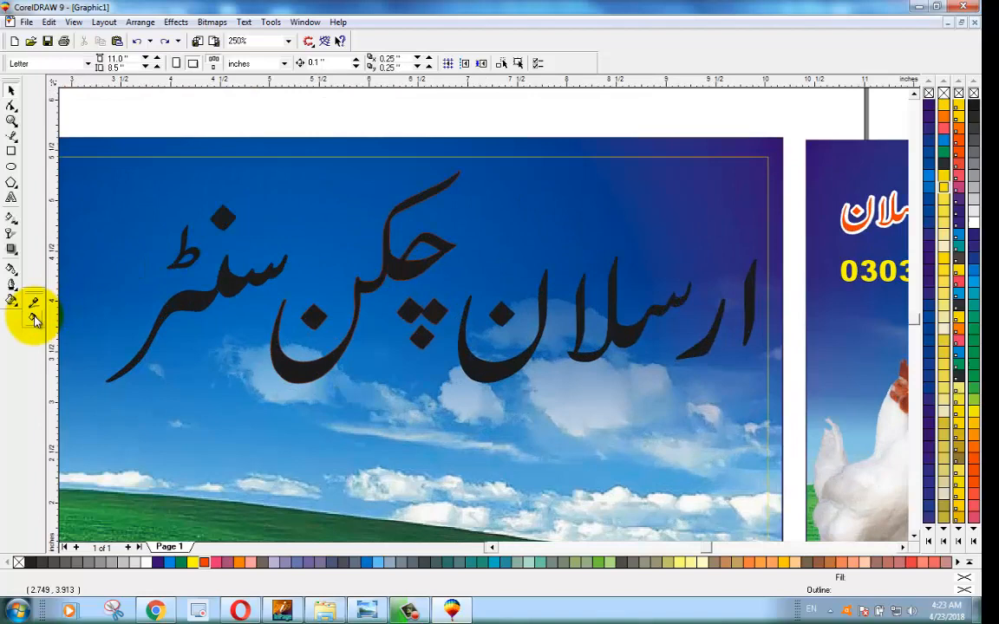
click(223, 274)
key(ctrl+z)
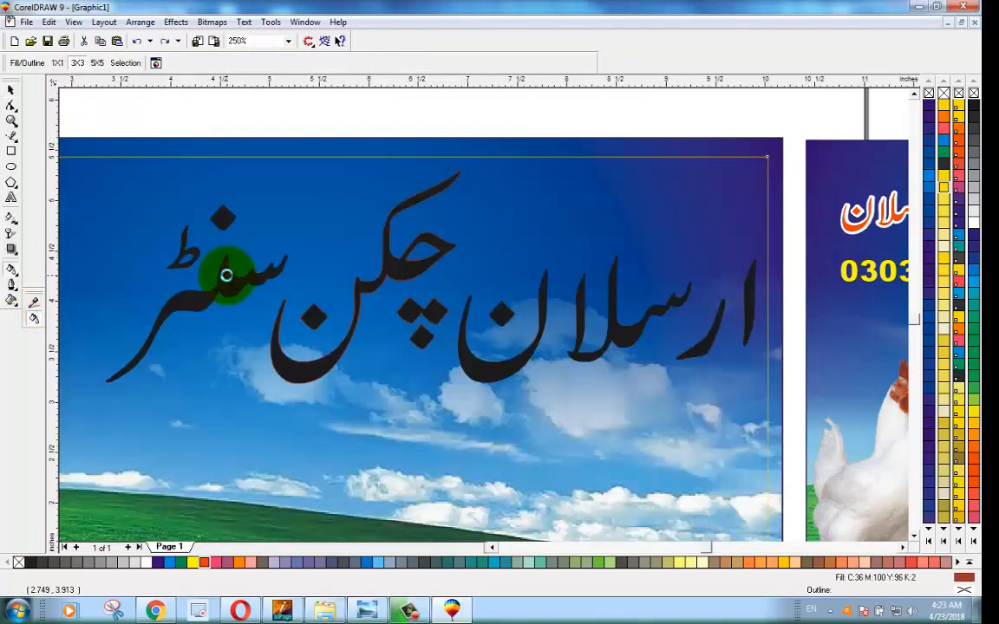
Select the yellow frame around the banner and delete it
click(11, 89)
drag(151, 170, 152, 156)
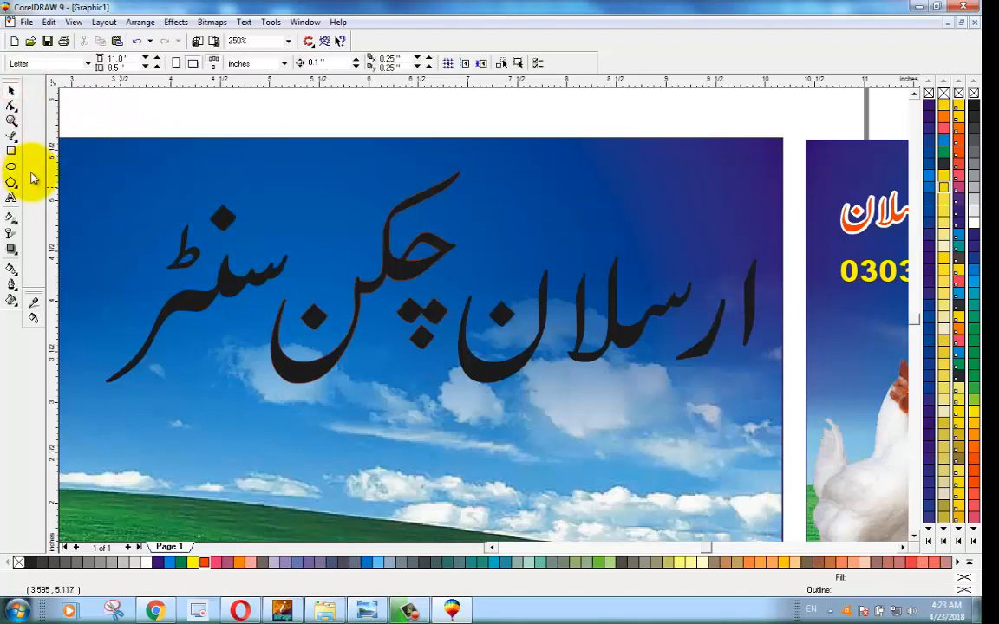
Fill the main stroke of the heading's leftmost word with the sampled reddish brown and undo the fill
click(33, 319)
click(211, 276)
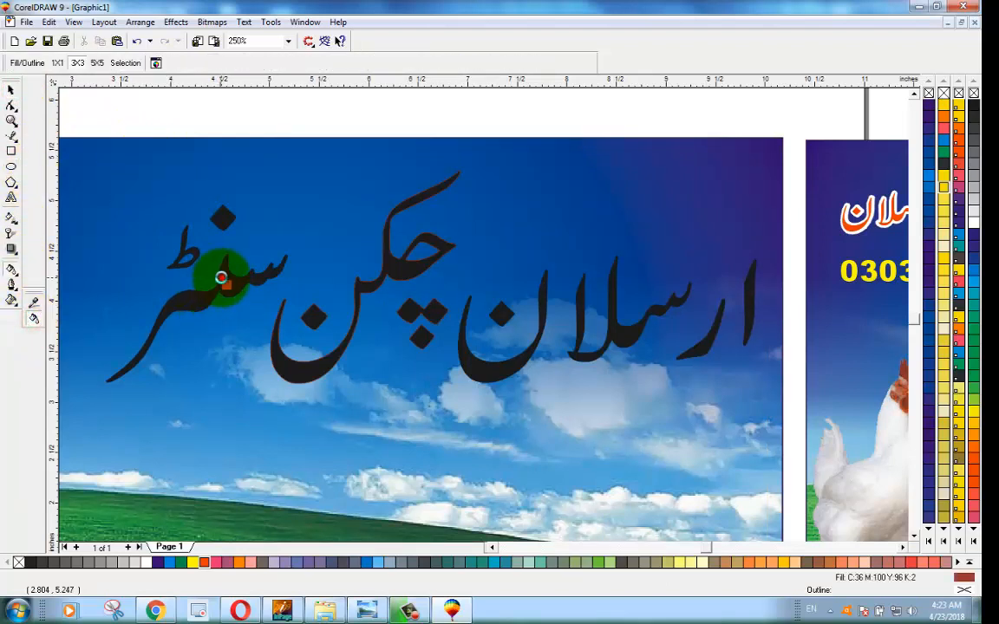
click(251, 284)
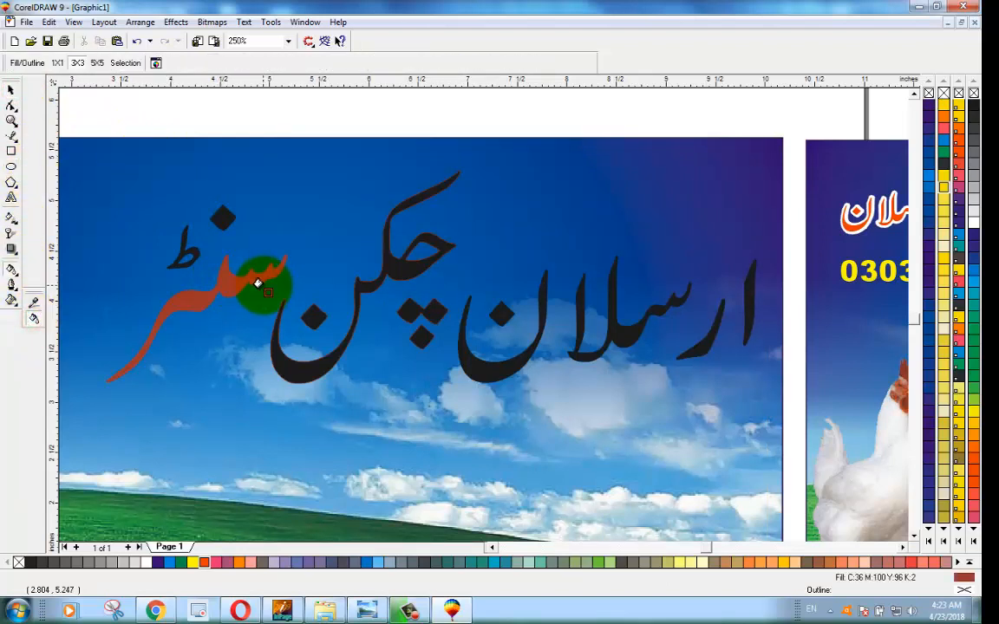
key(ctrl+z)
scroll(234, 274, down, 2)
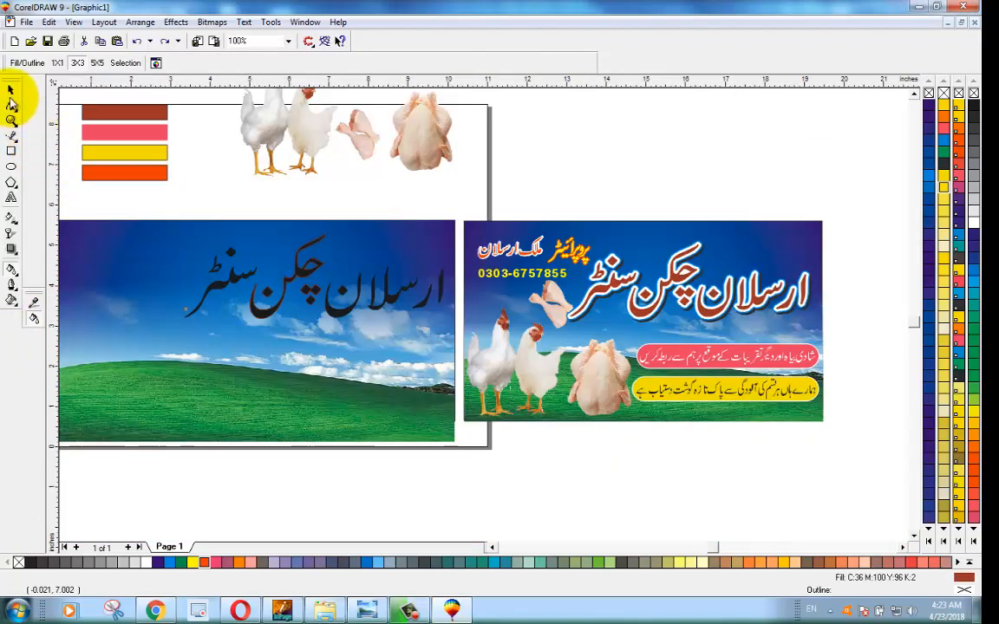
Fill all letters and dots of the shop-name heading on the new banner with the sampled reddish brown
click(11, 90)
click(160, 159)
click(164, 192)
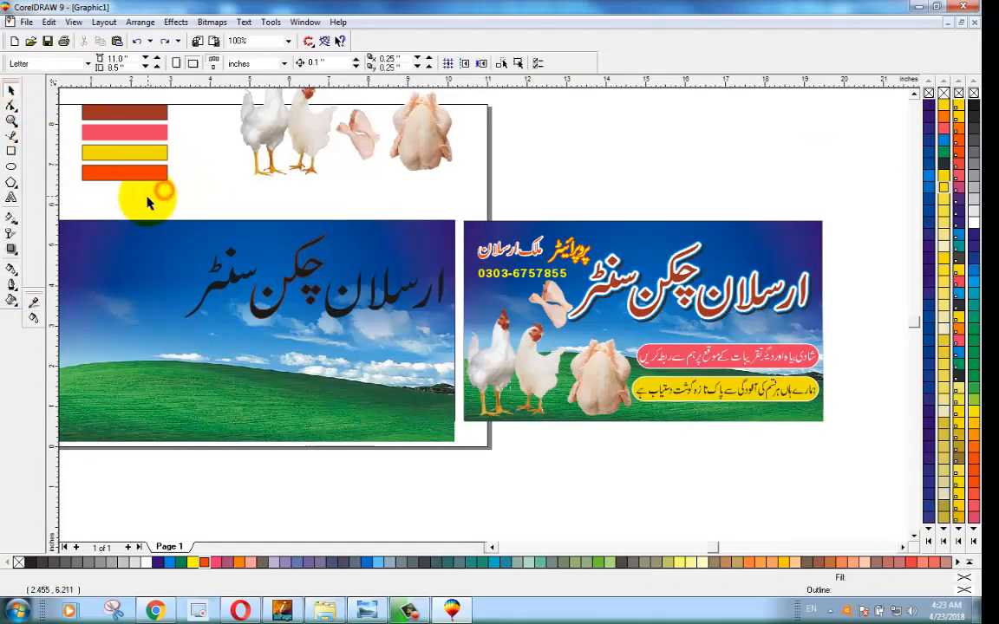
drag(148, 203, 468, 373)
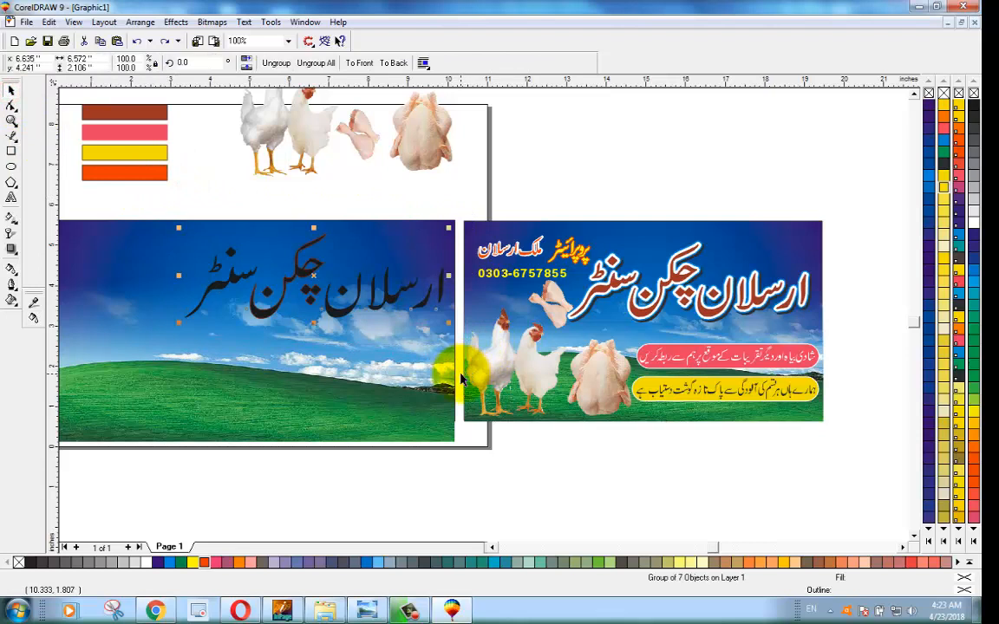
click(241, 209)
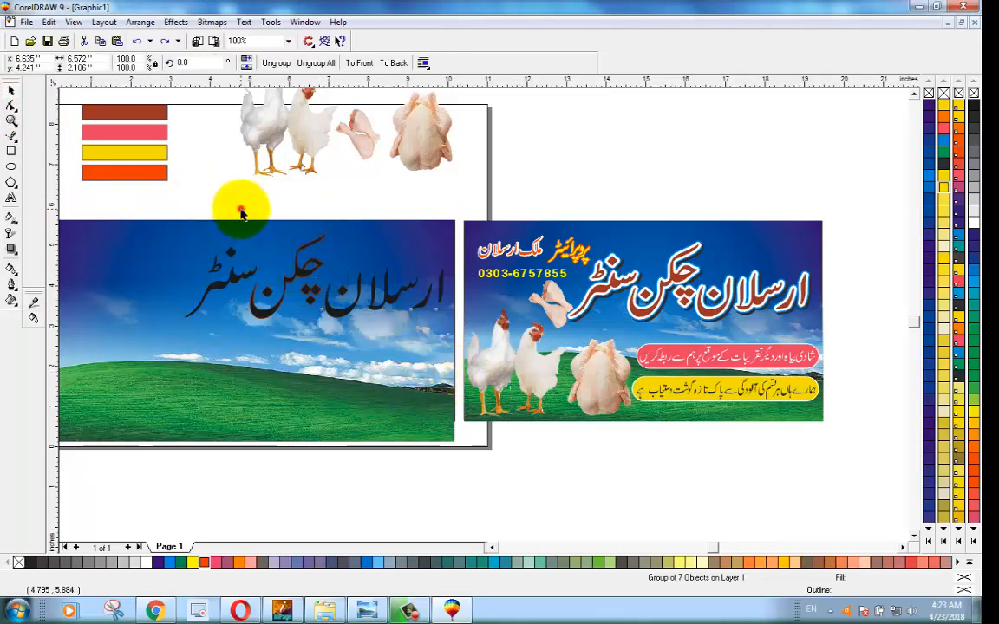
click(234, 279)
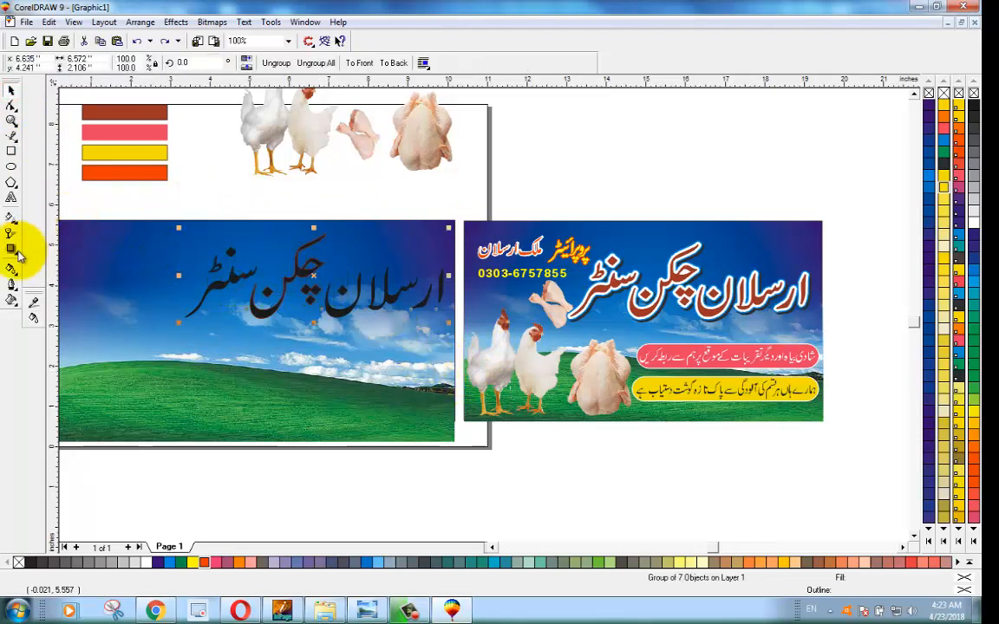
click(33, 319)
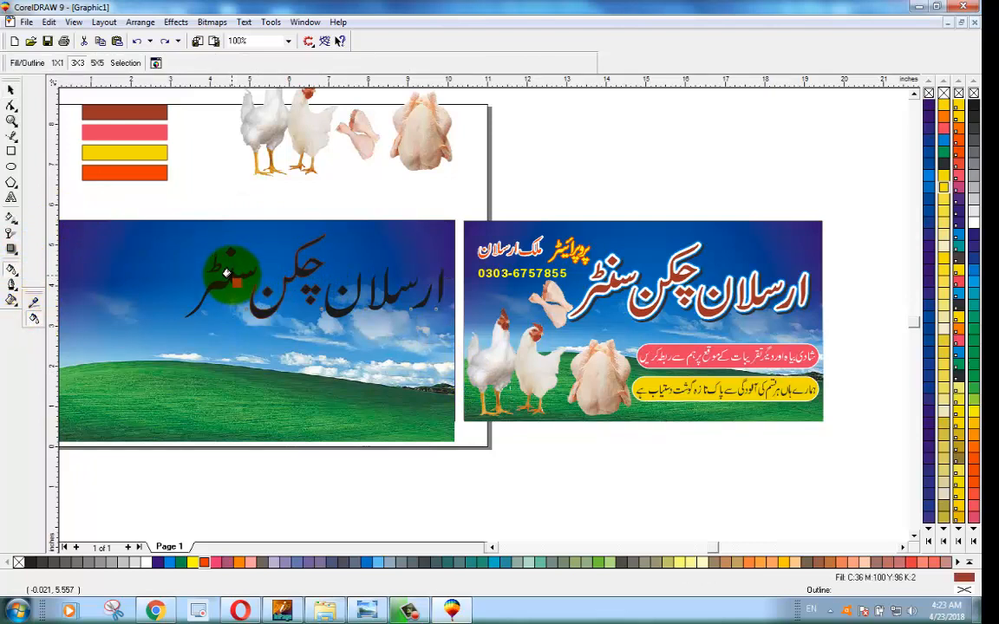
drag(230, 275, 387, 299)
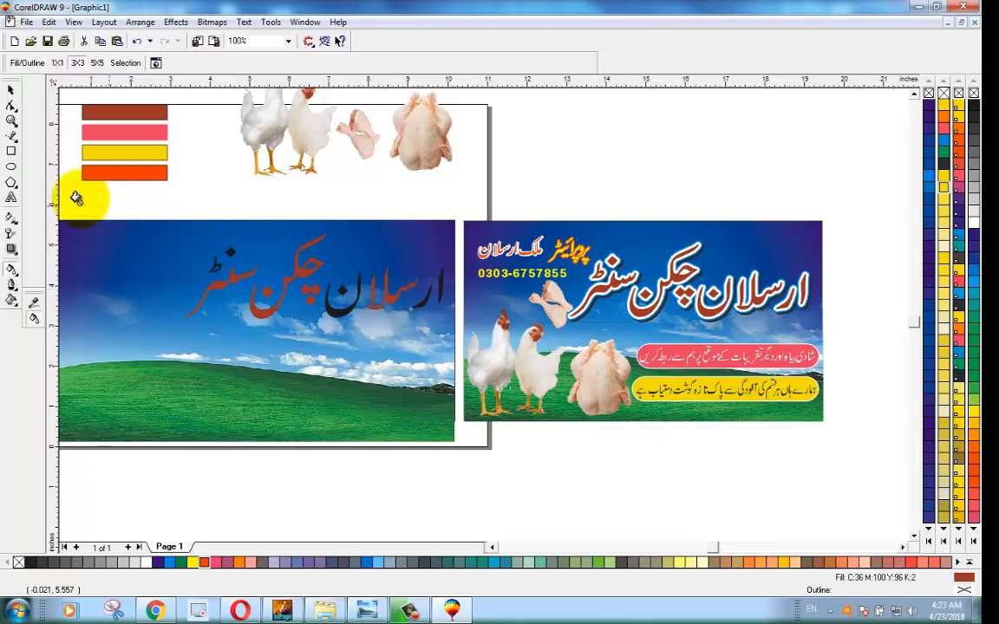
click(10, 89)
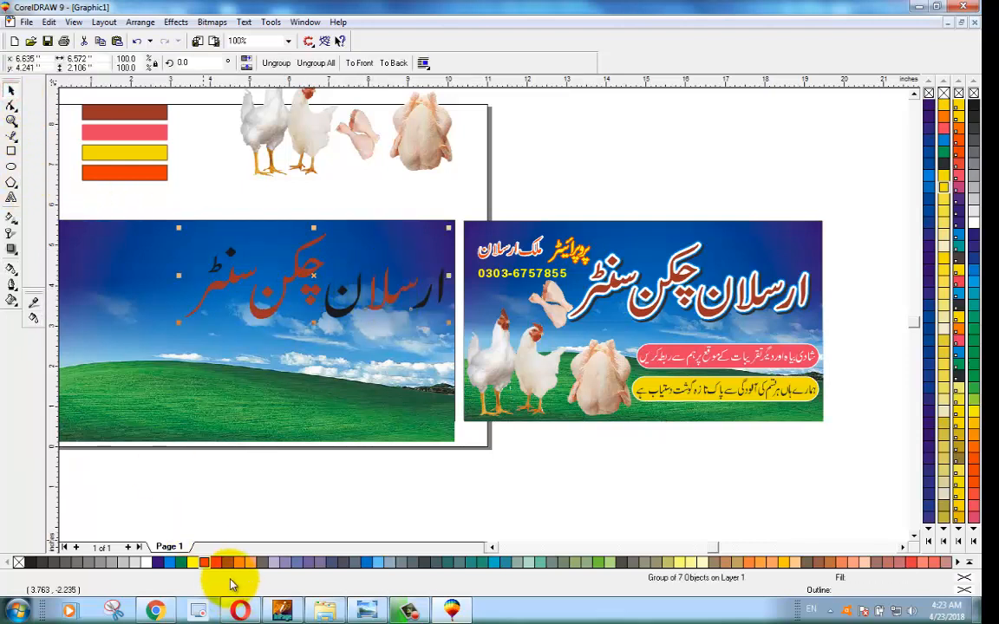
drag(205, 565, 274, 531)
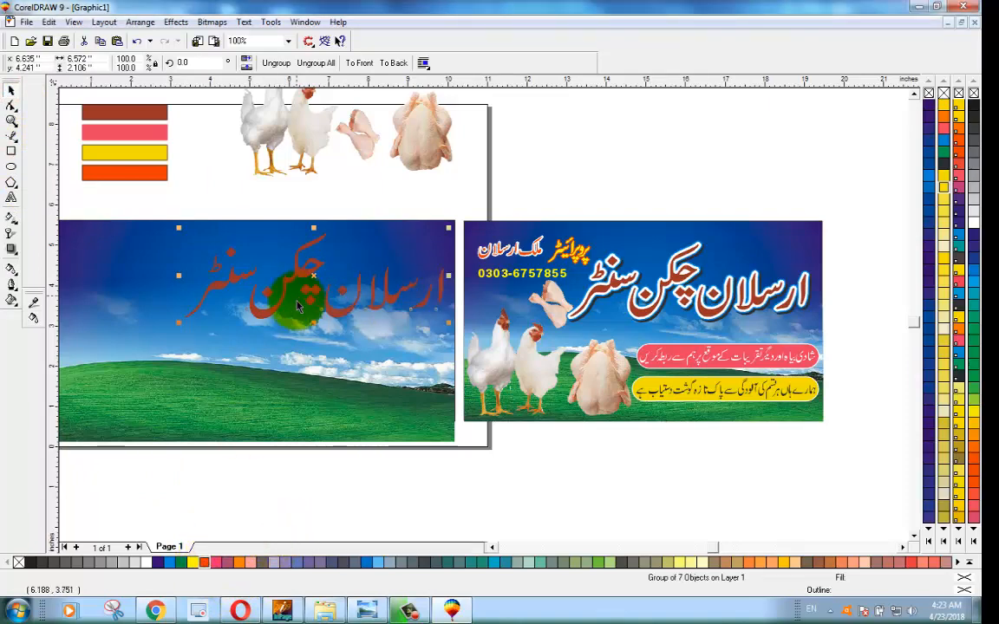
click(299, 499)
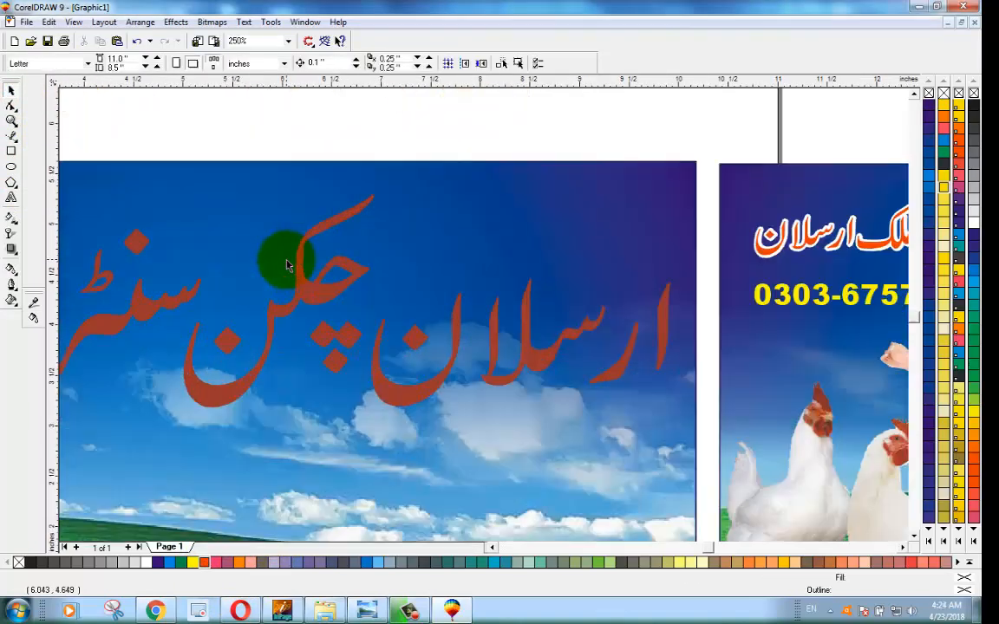
Try a white fill on the whole shop-name heading and undo it
scroll(282, 253, up, 3)
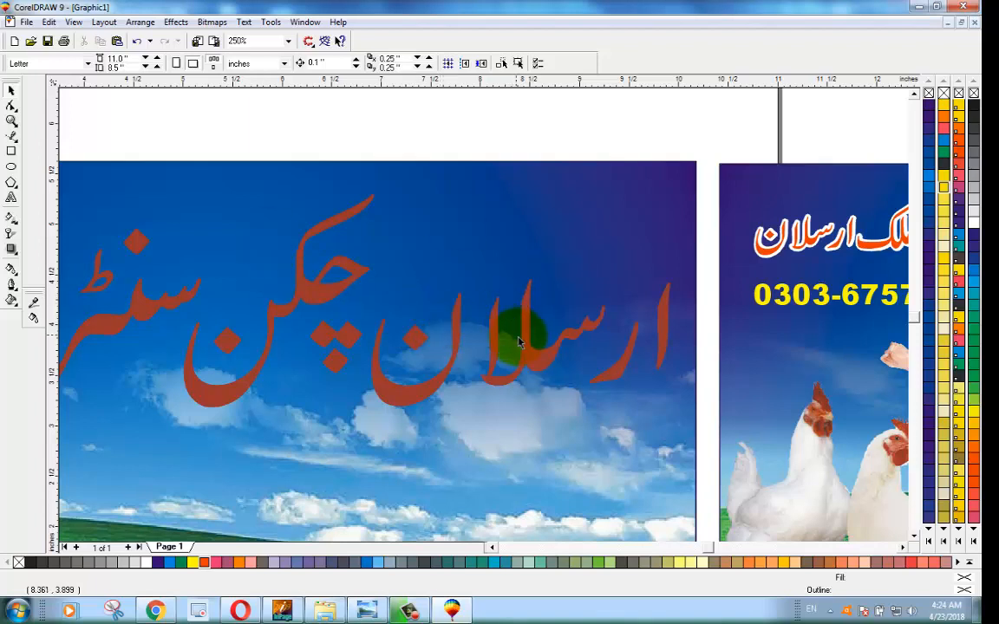
click(533, 359)
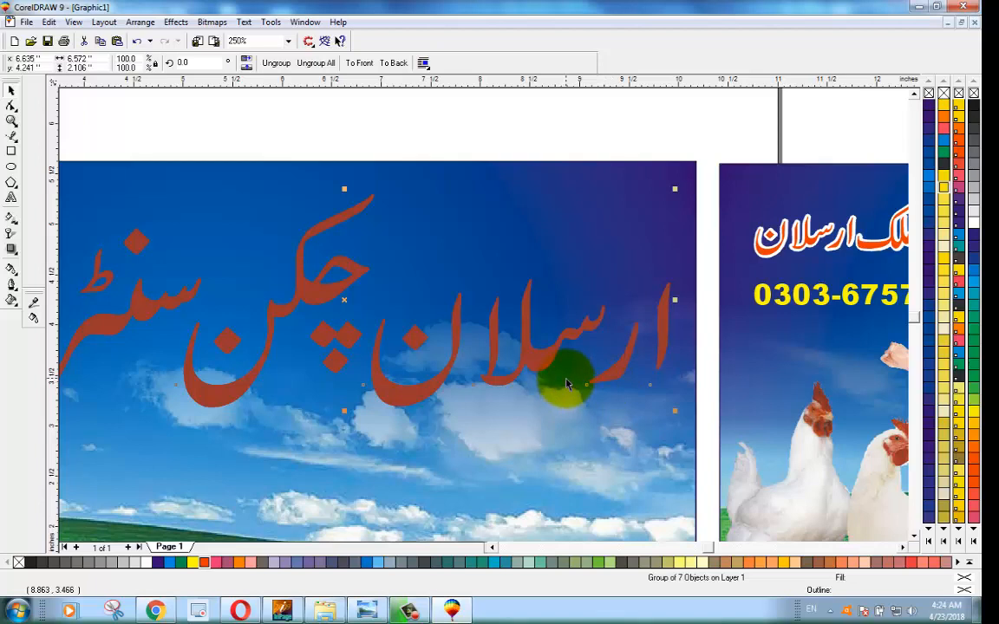
click(146, 562)
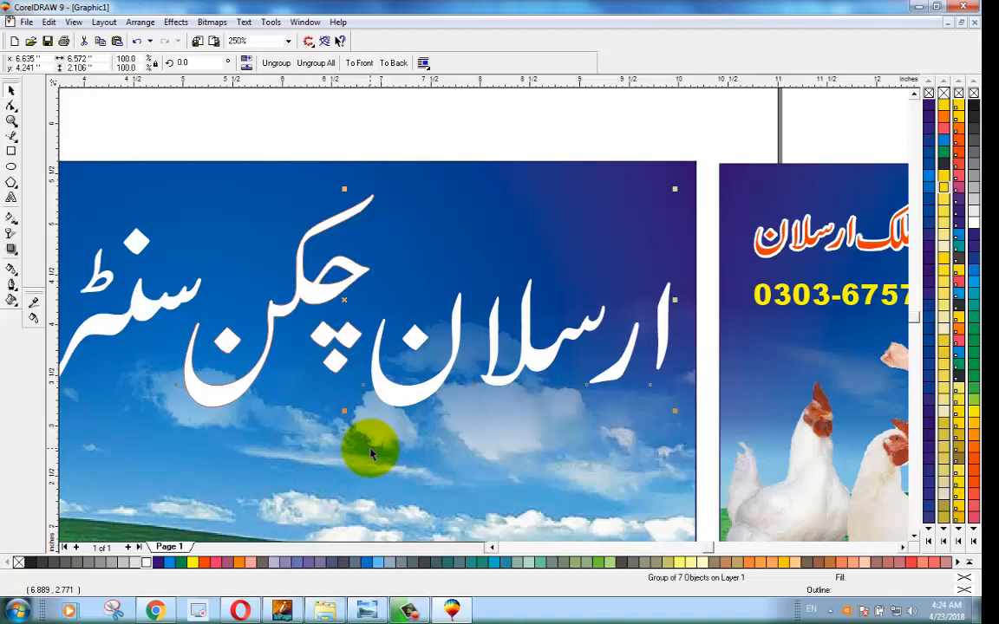
key(ctrl+z)
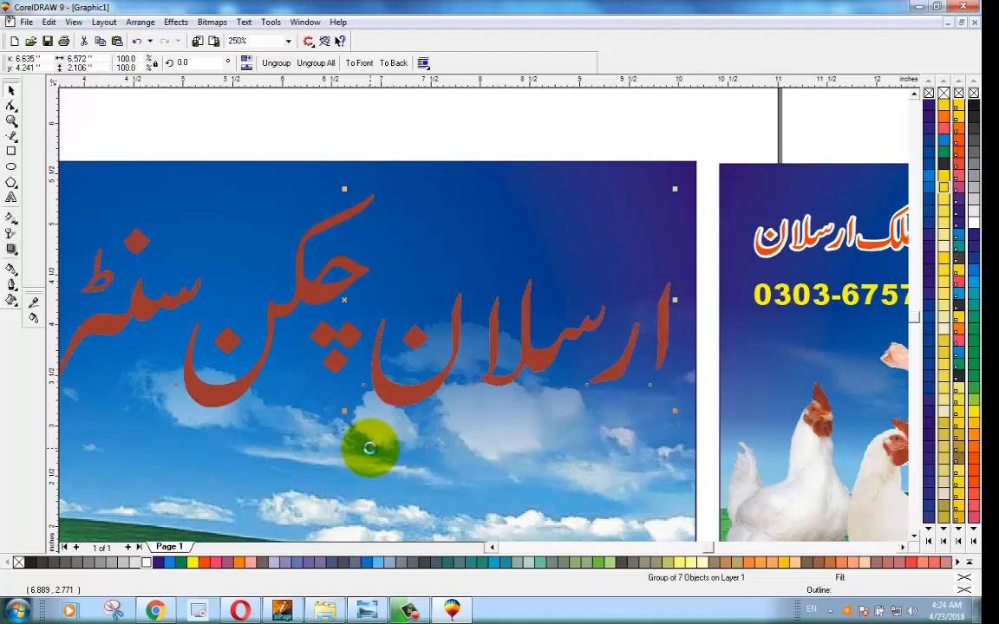
Give the heading a white 10-didot outline with rounded corners and round caps, placed behind the fill and scaling with the image
key(F12)
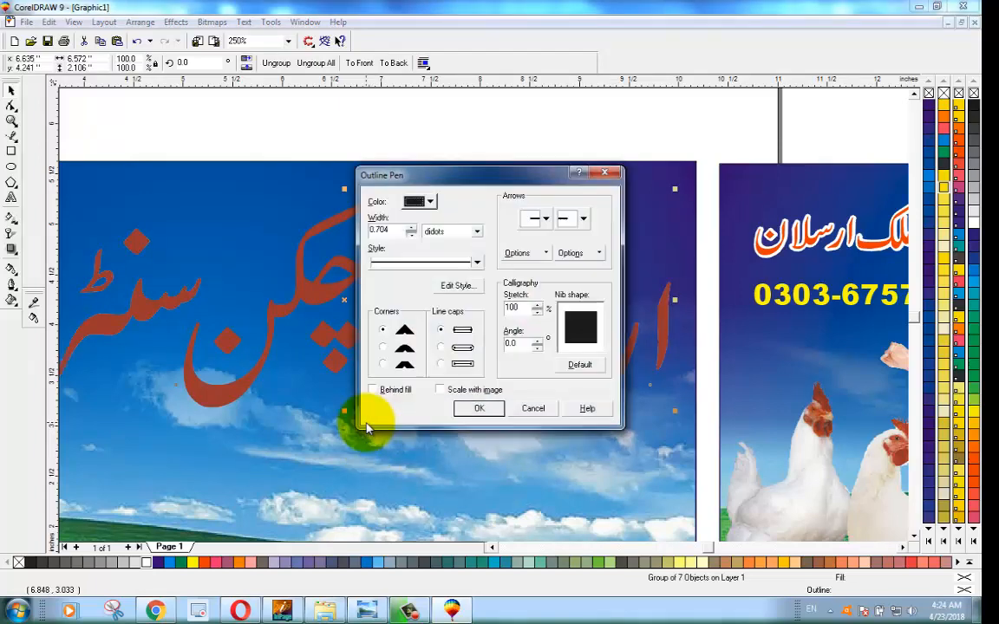
drag(398, 231, 347, 239)
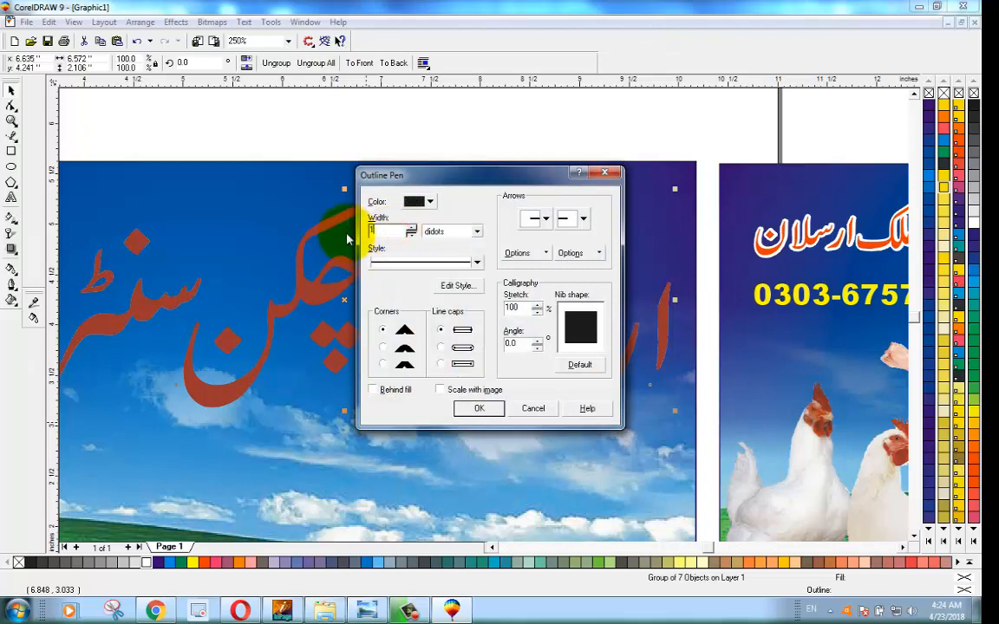
text(10)
click(382, 347)
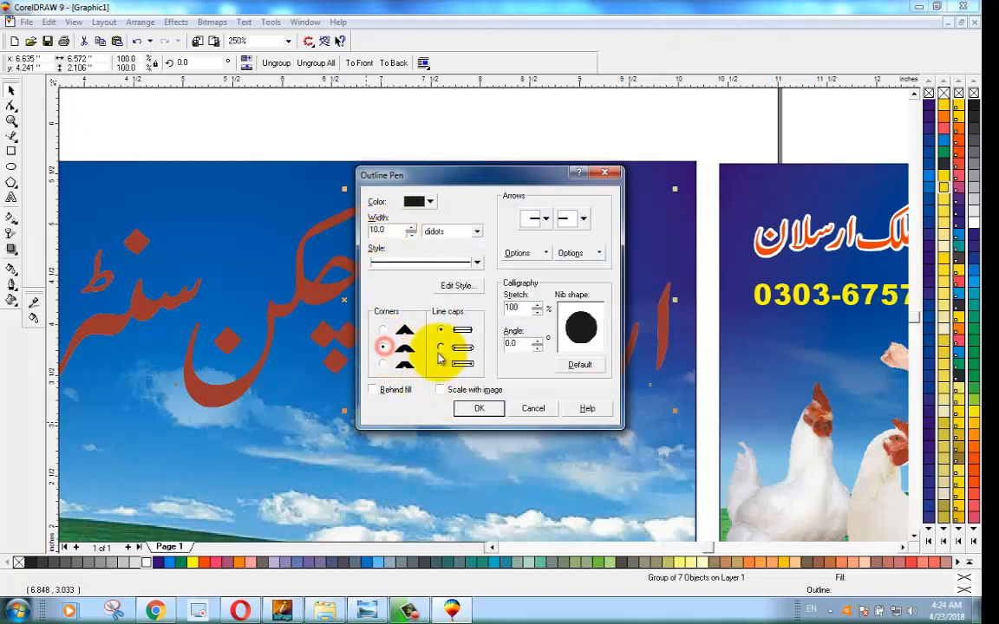
click(441, 347)
click(442, 391)
click(373, 390)
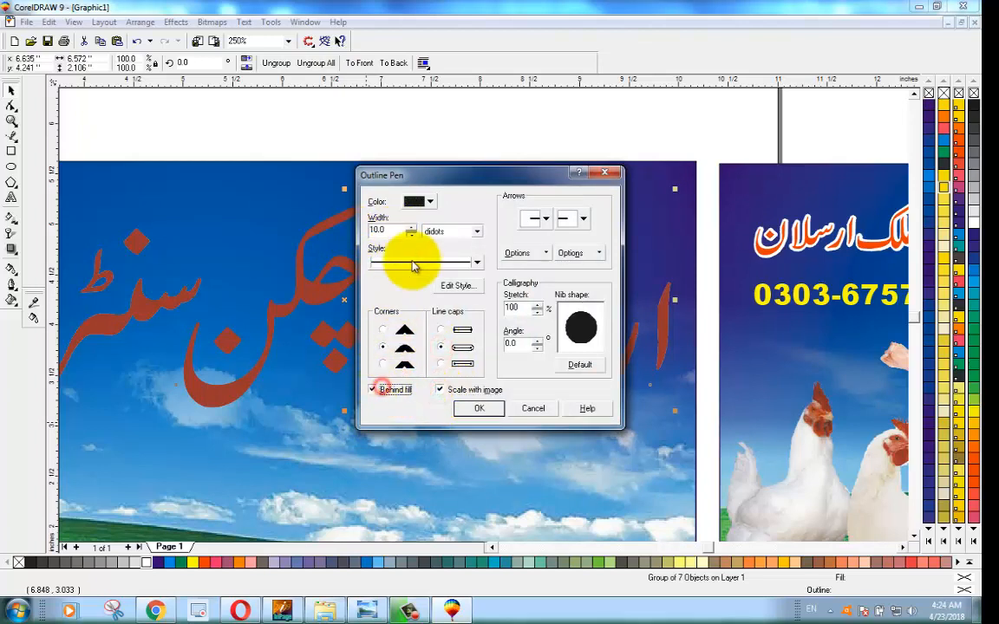
click(433, 203)
click(390, 234)
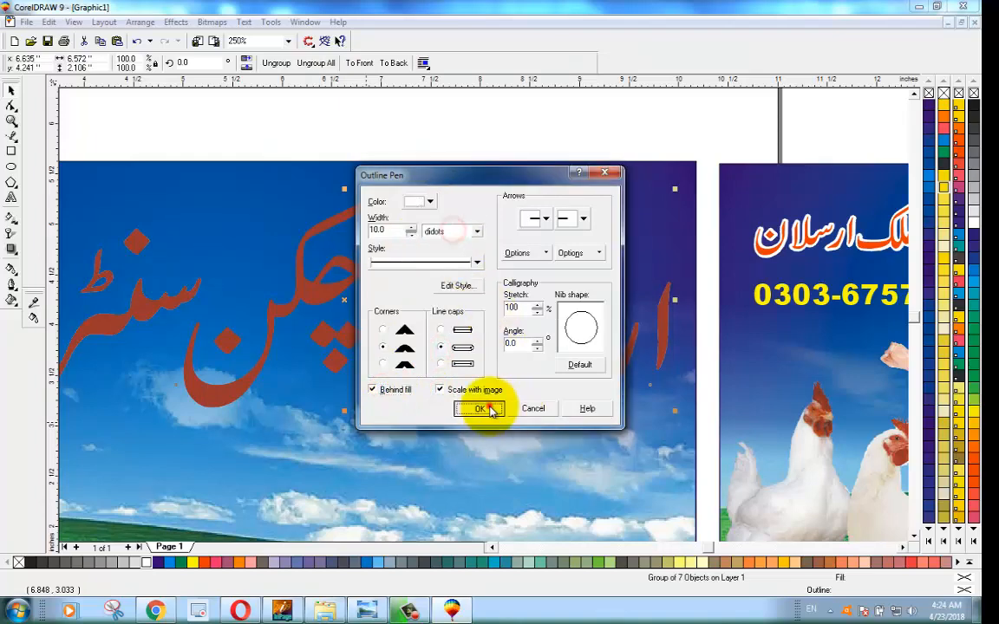
click(479, 408)
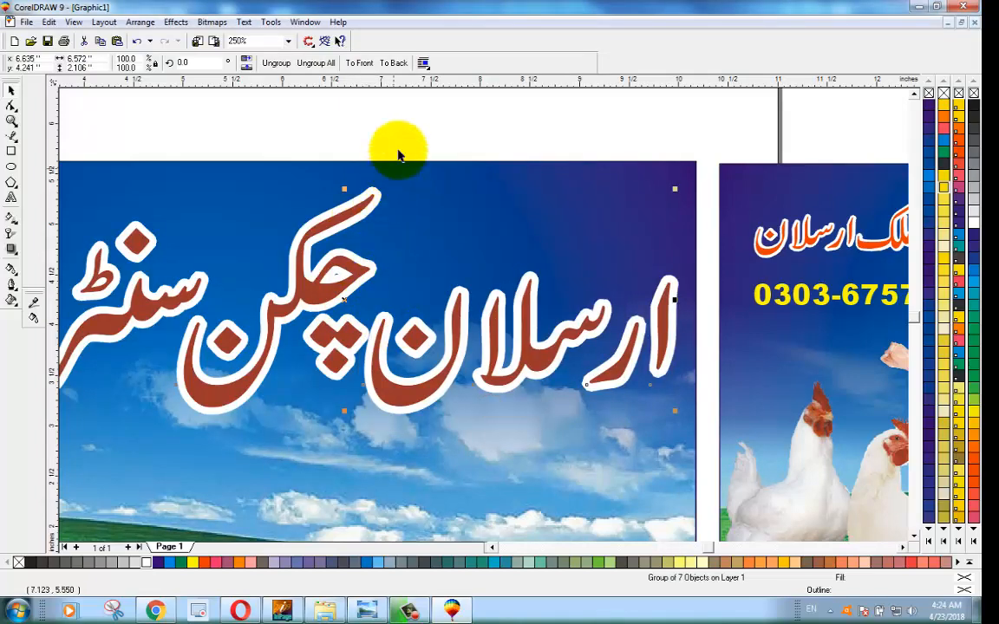
click(406, 125)
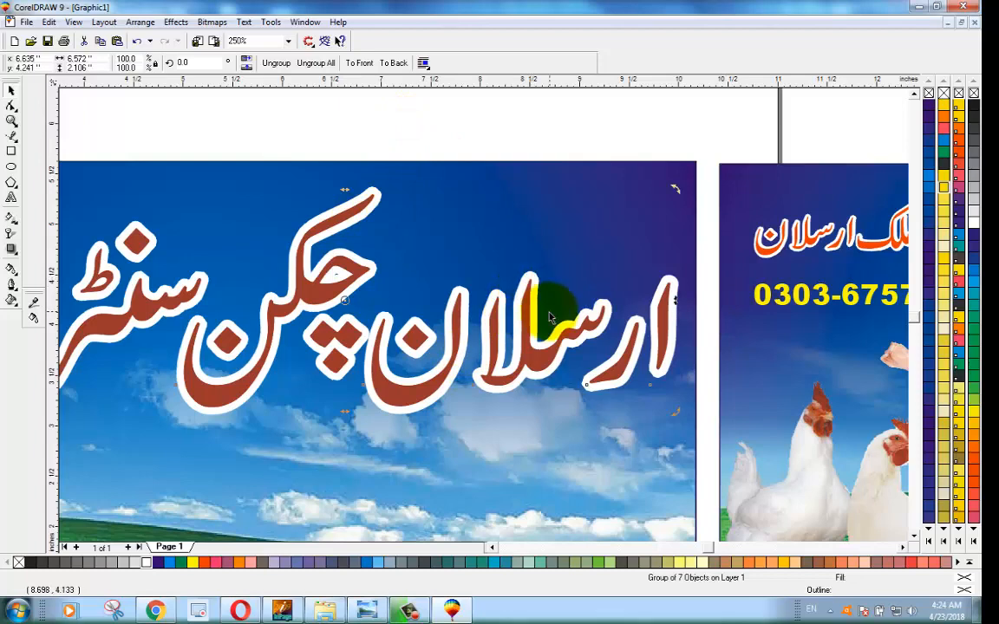
Give a duplicate of the heading a blue 15-didot outline and place it behind the white-outlined original
scroll(548, 304, down, 1)
scroll(548, 316, down, 1)
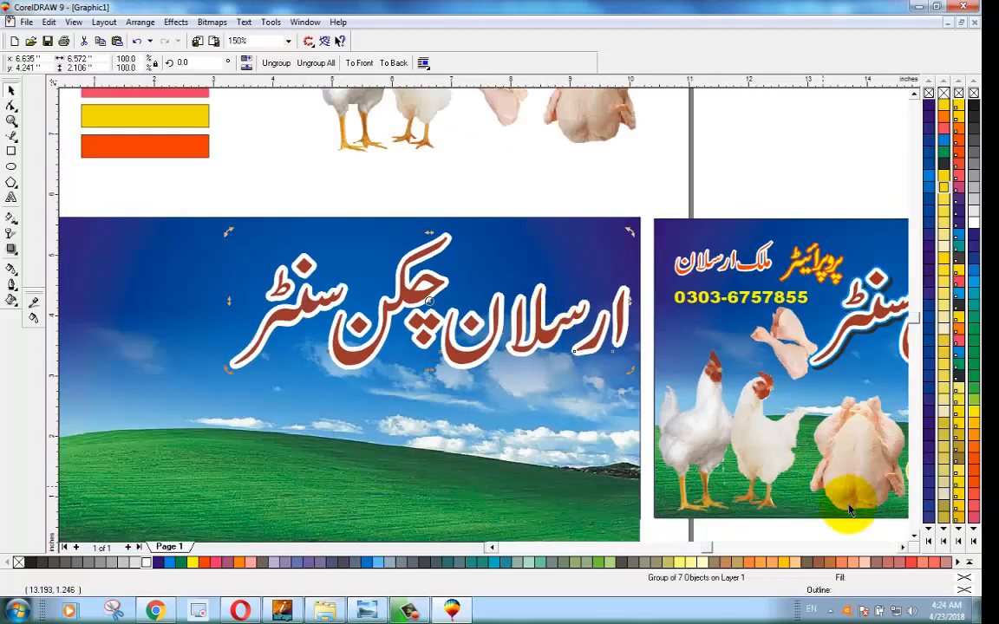
click(902, 548)
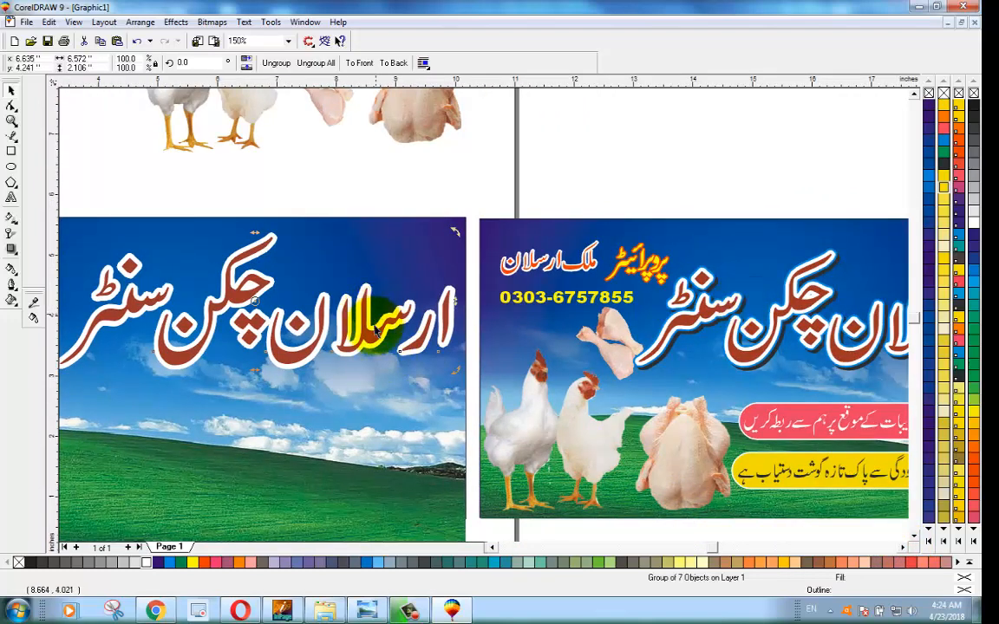
key(F12)
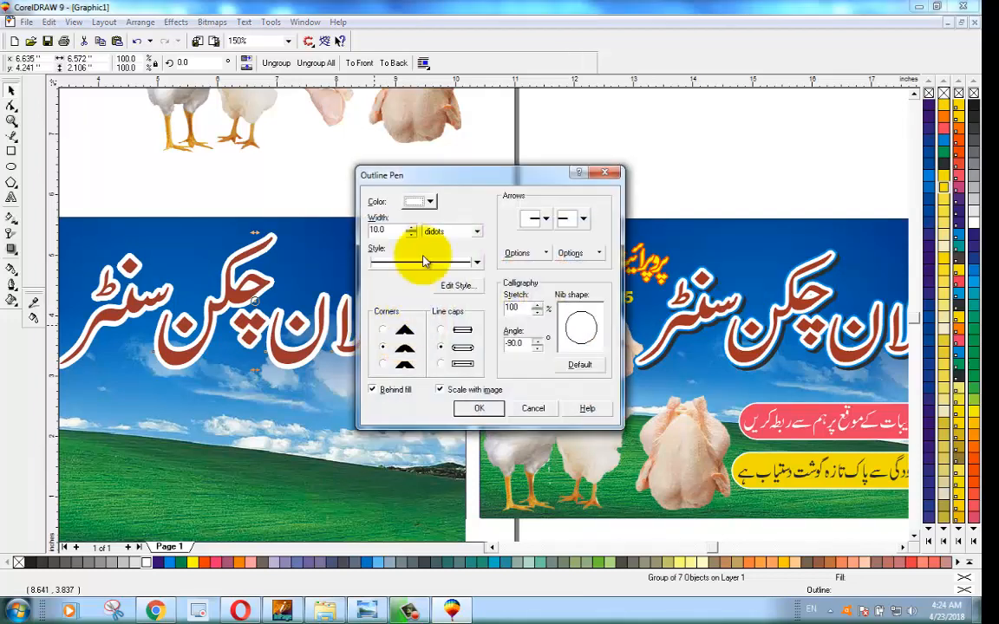
drag(453, 180, 542, 150)
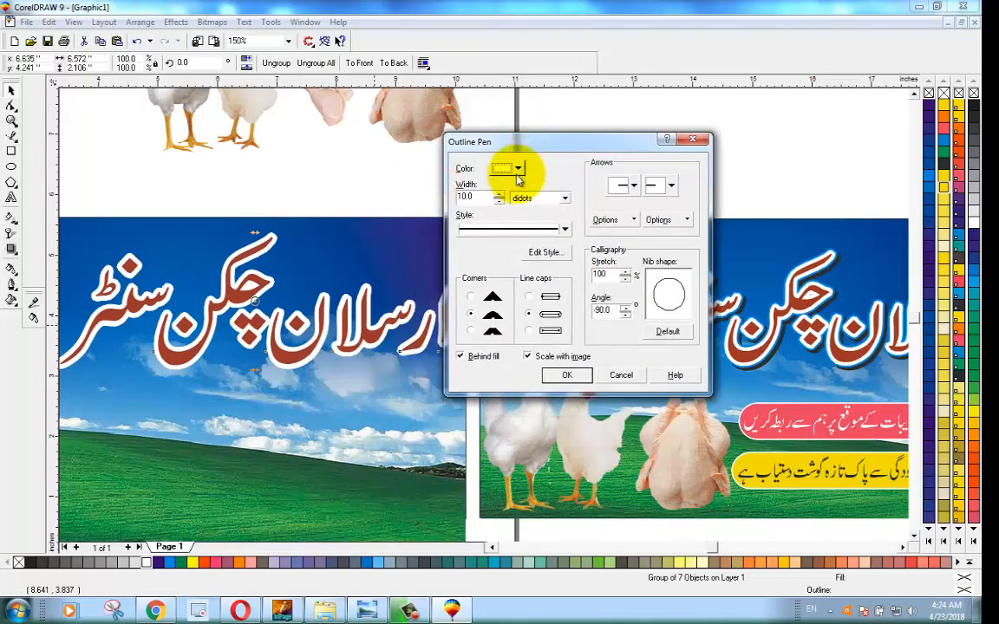
click(518, 169)
click(501, 202)
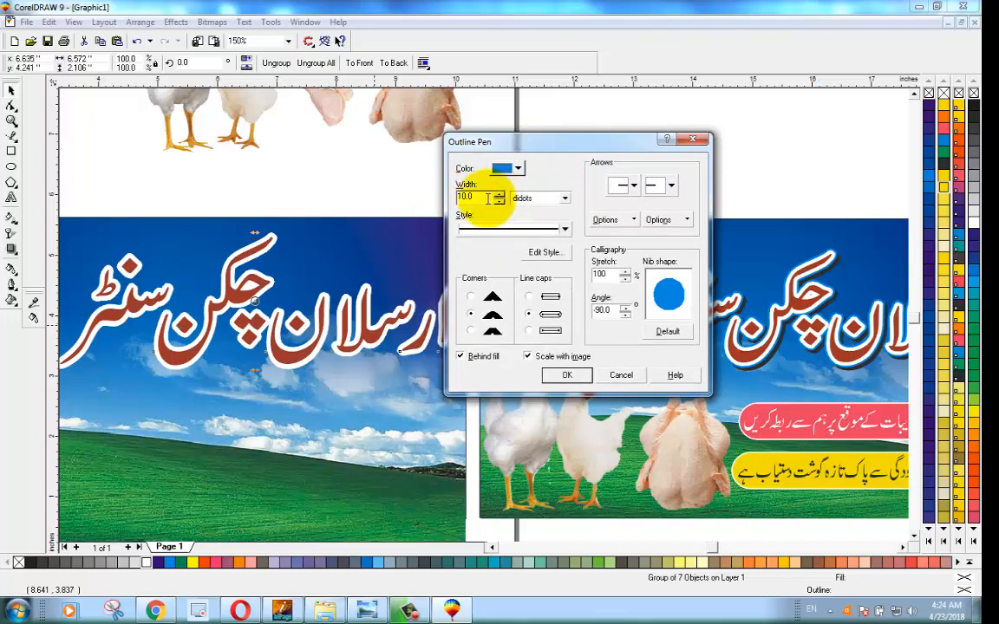
drag(490, 198, 451, 201)
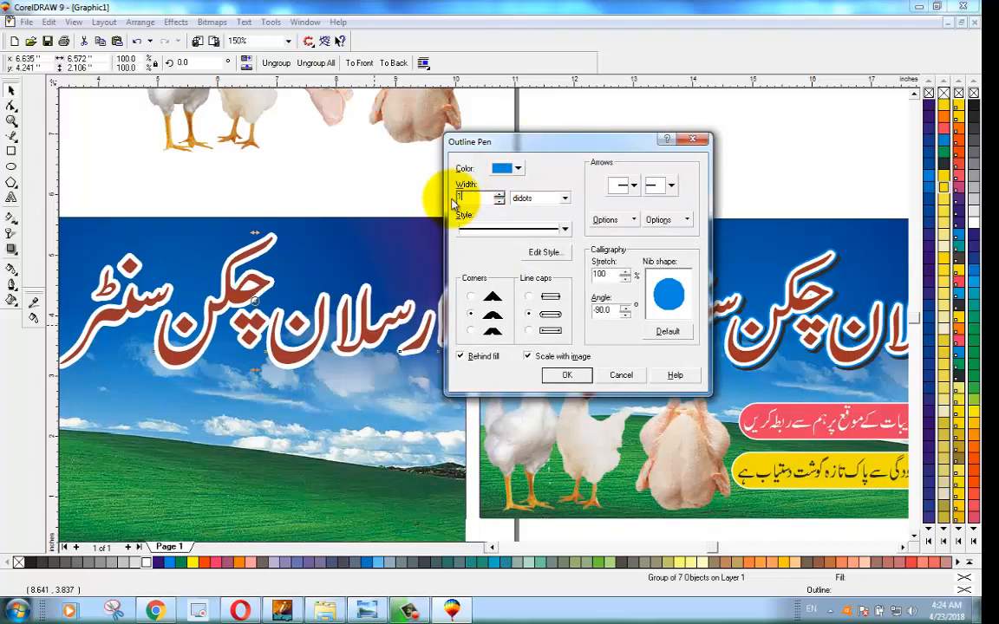
click(568, 375)
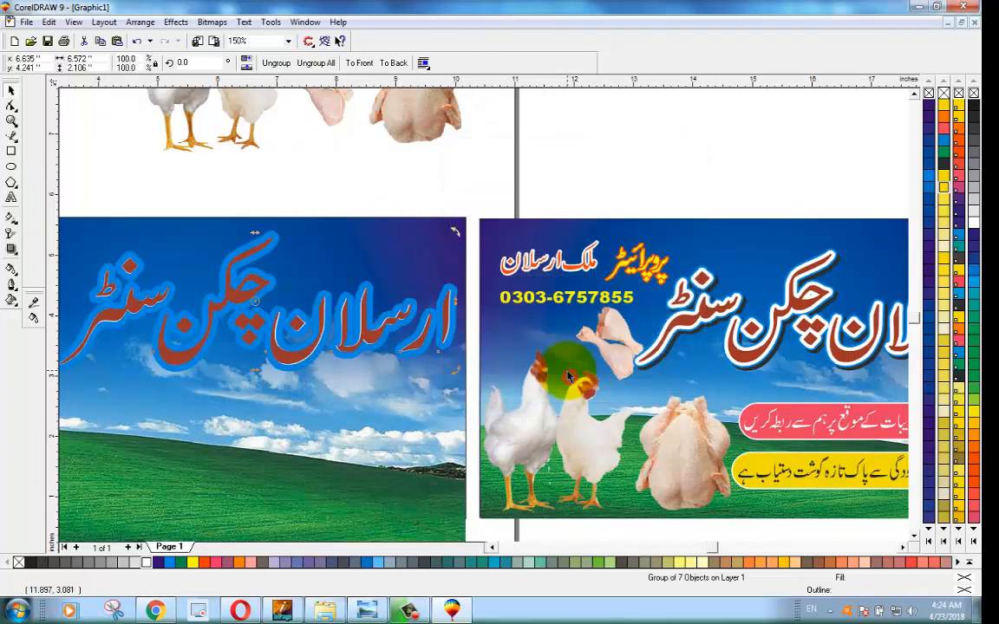
key(ctrl+Page_Down)
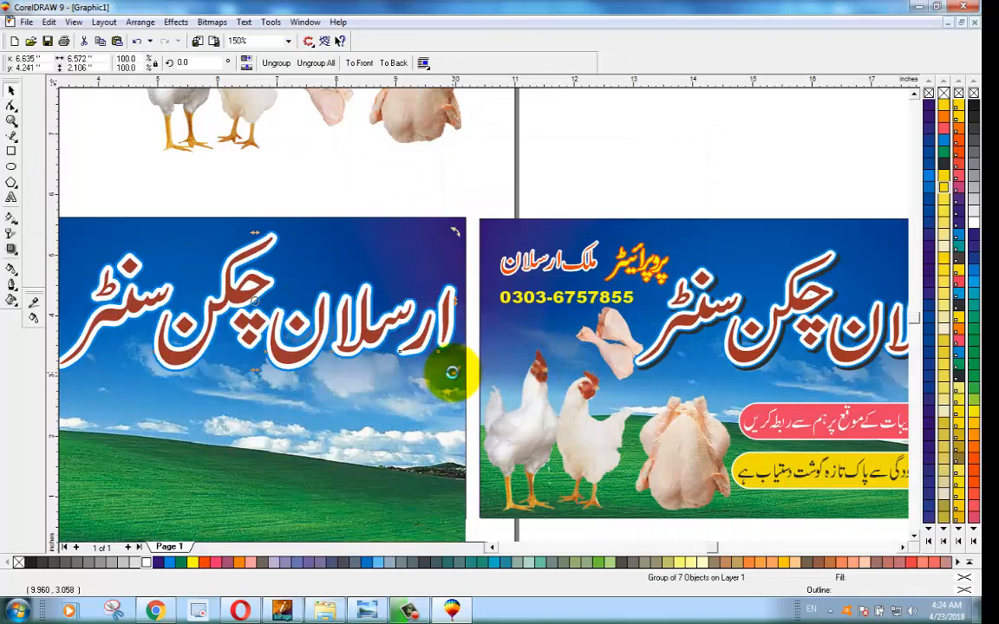
Give another duplicate of the heading a black 20-didot outline and place it behind the blue-outlined copy
scroll(403, 313, up, 1)
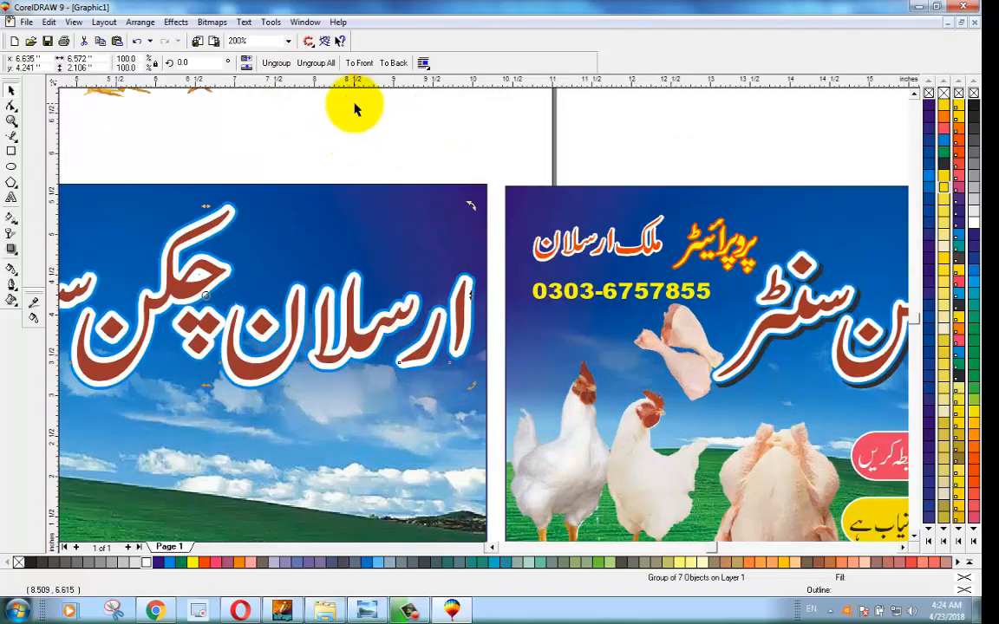
scroll(363, 117, down, 1)
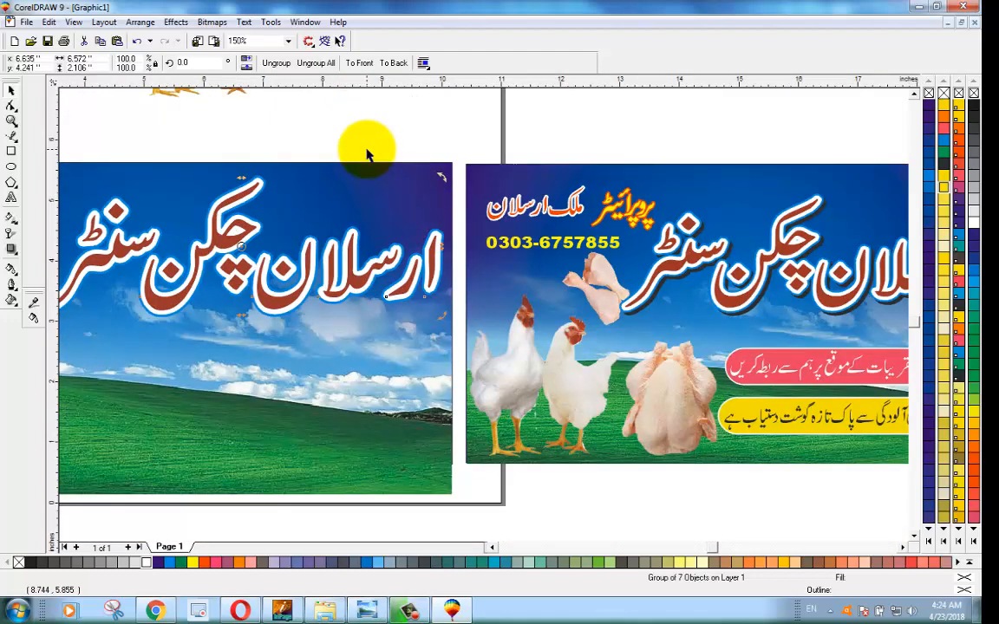
key(F12)
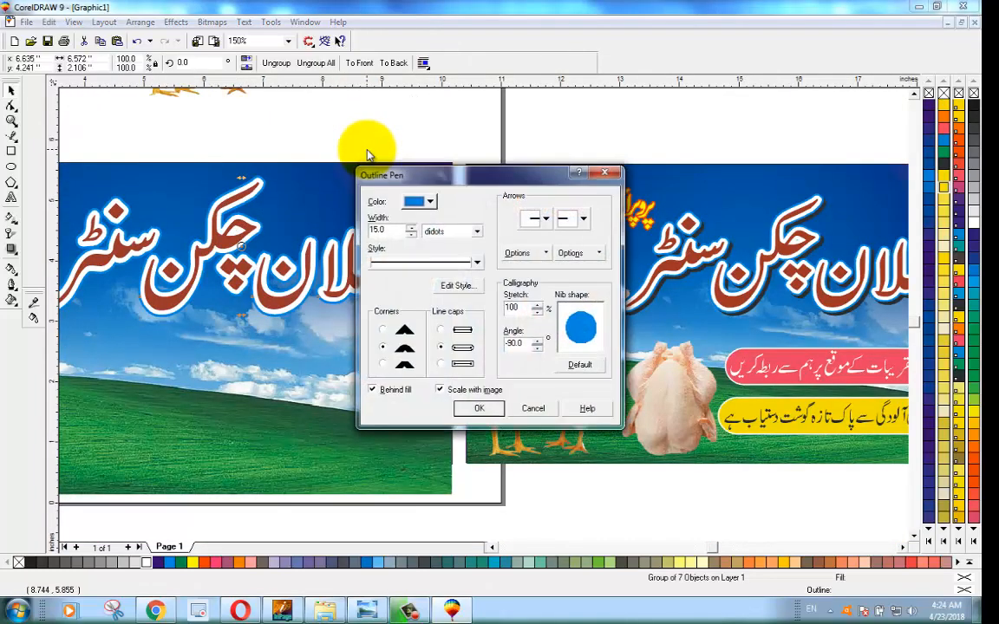
click(434, 203)
drag(475, 255, 482, 302)
click(441, 307)
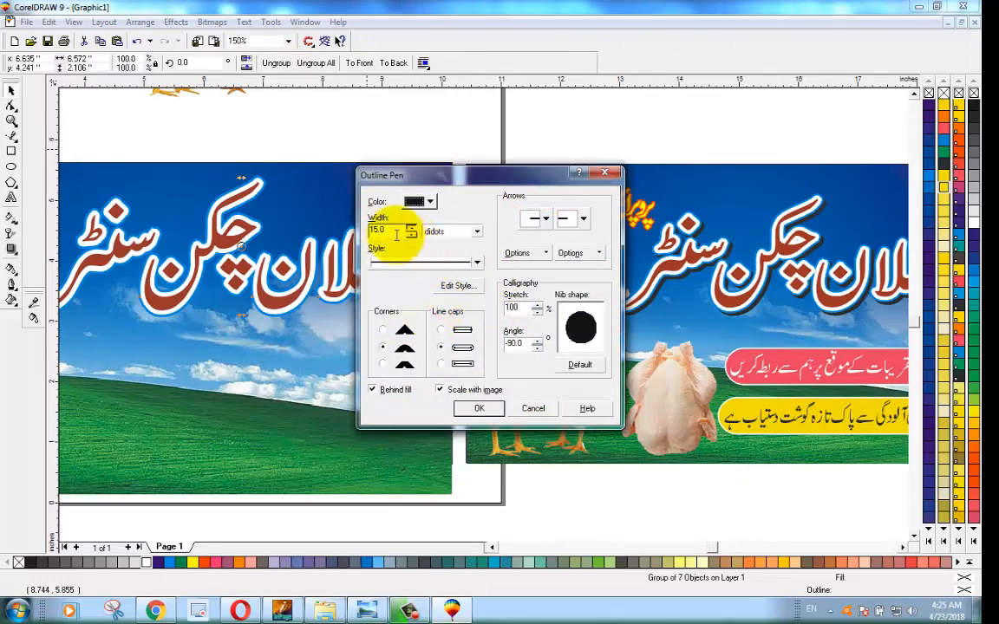
drag(393, 230, 363, 234)
text(20)
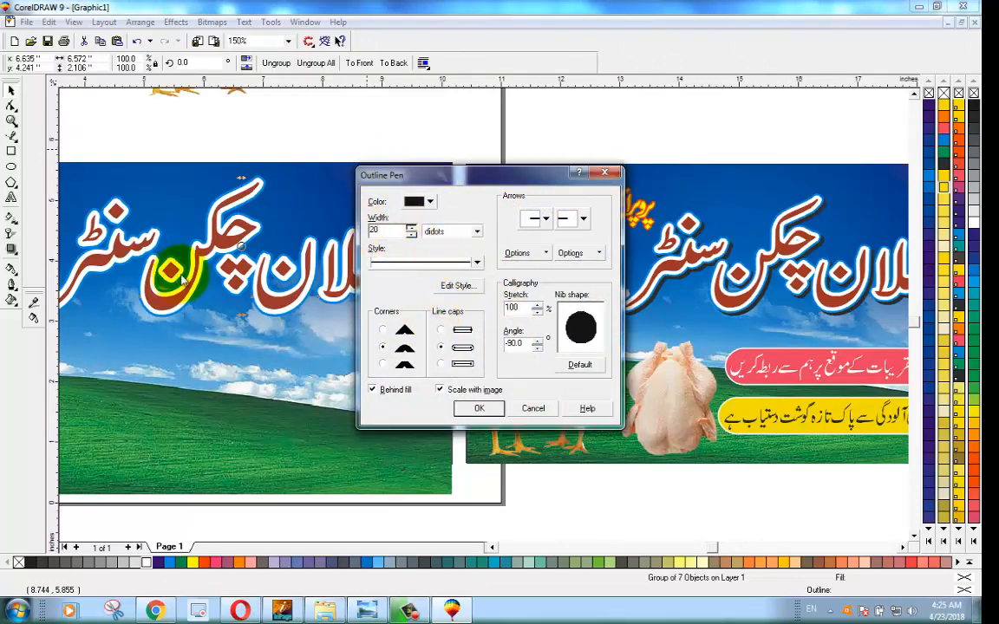
click(479, 409)
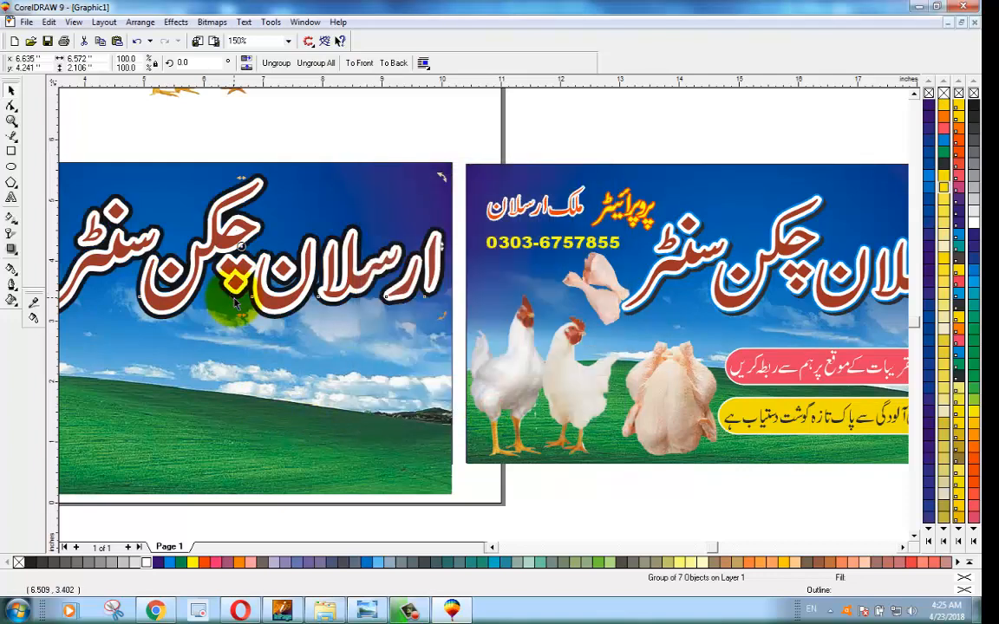
key(ctrl+Page_Down)
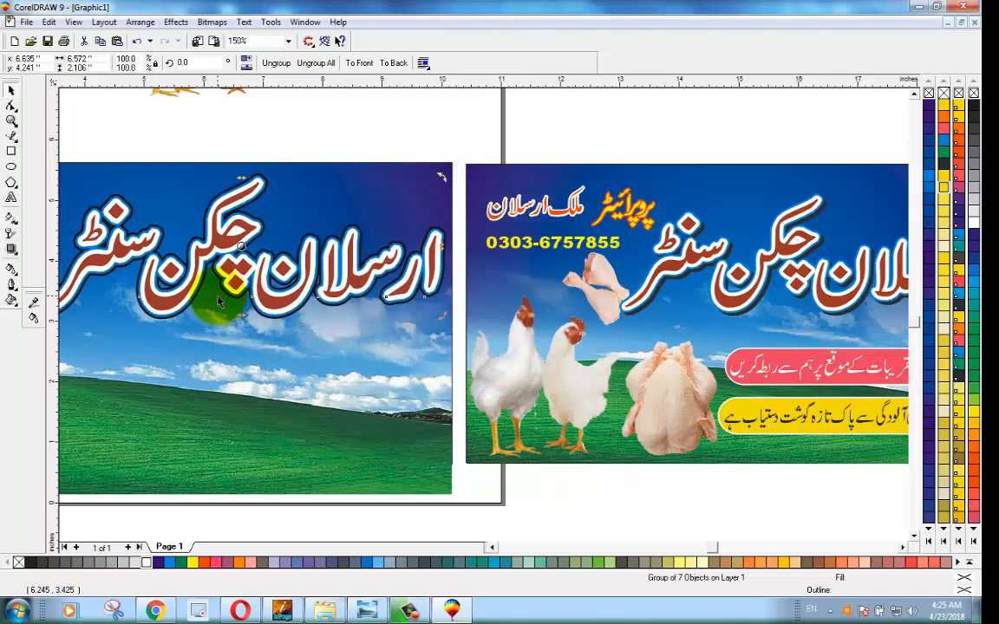
Offset the black-outlined heading copy about 0.04 in right and 0.02 in down so it forms a drop shadow
scroll(219, 300, up, 1)
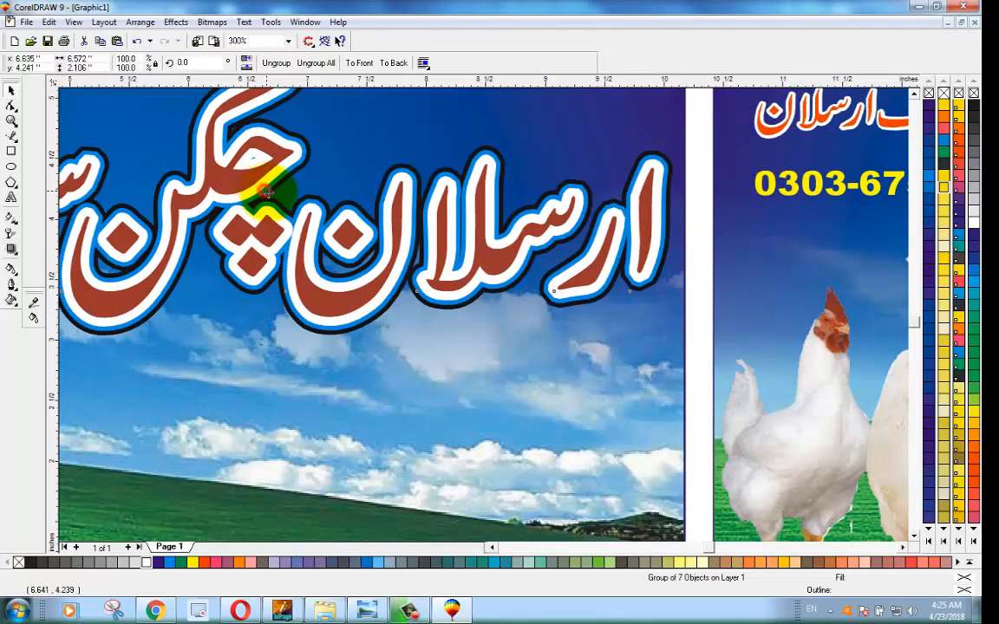
drag(268, 192, 271, 195)
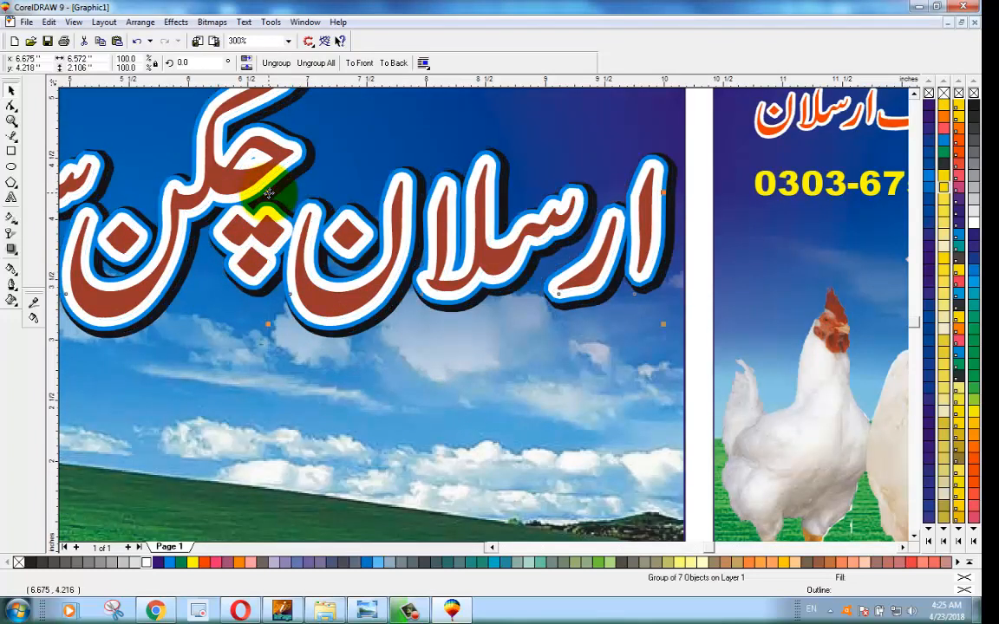
scroll(268, 192, down, 1)
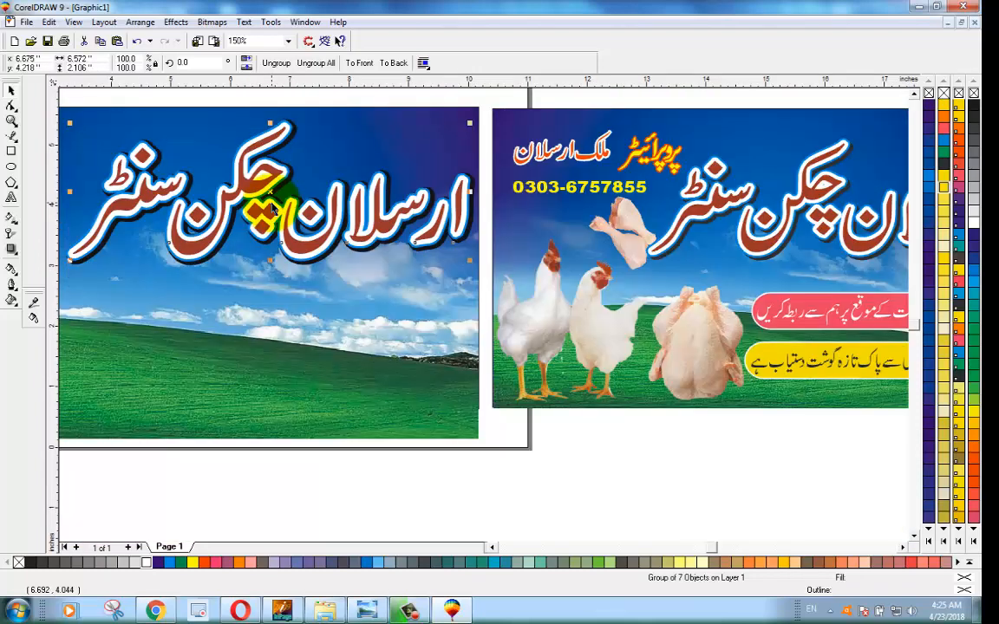
click(318, 479)
scroll(165, 214, down, 1)
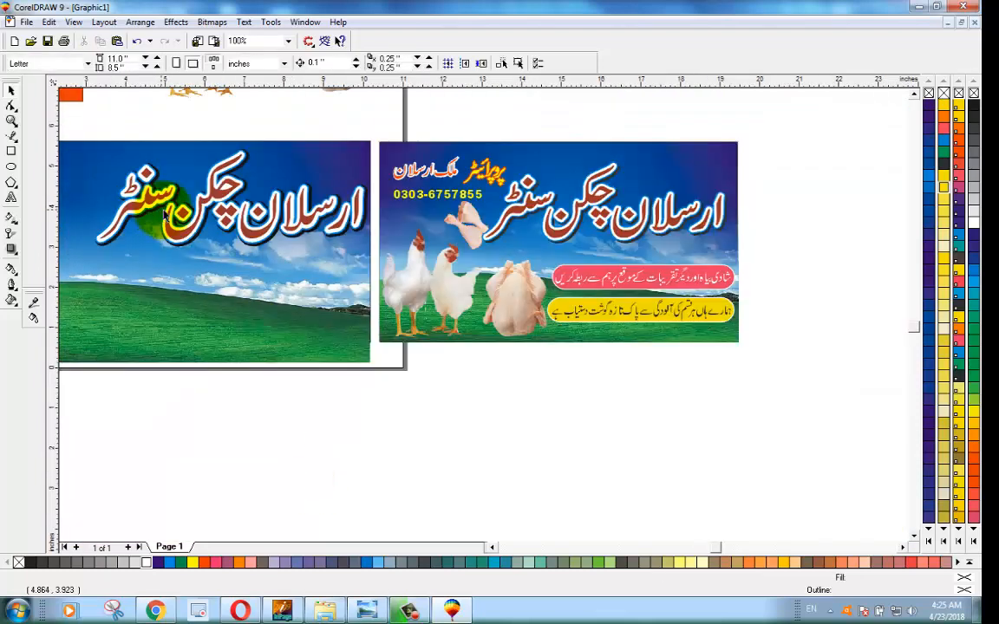
scroll(171, 201, up, 1)
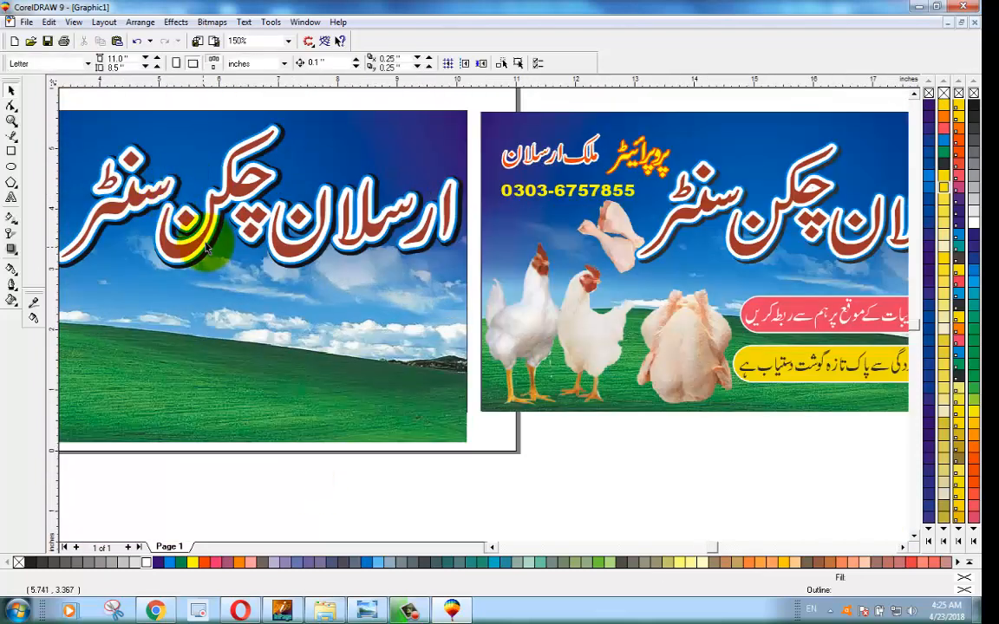
scroll(223, 244, down, 1)
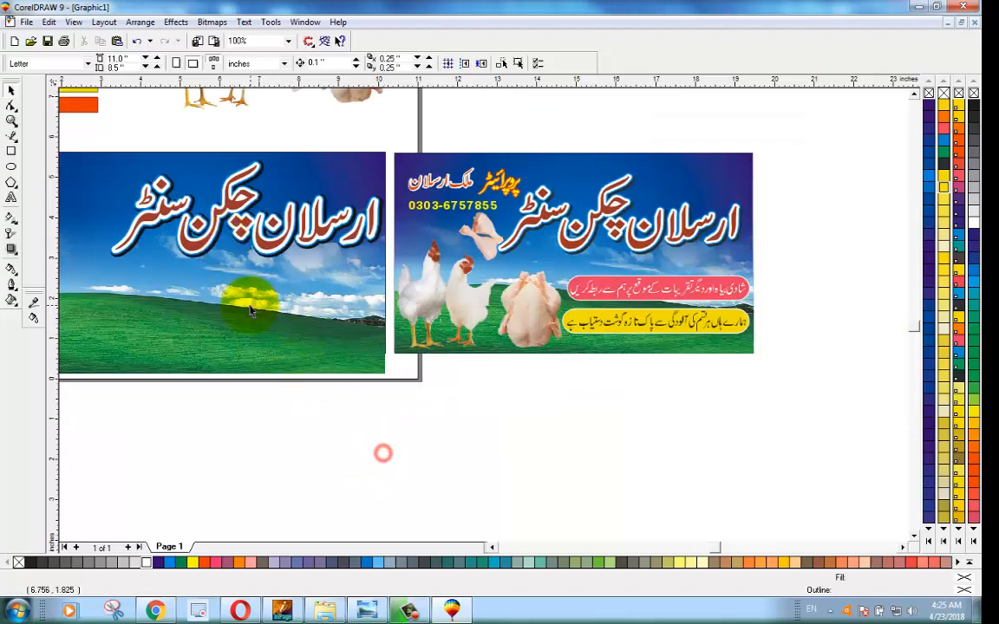
Select all the layered copies of the shop-name heading together
drag(76, 135, 405, 298)
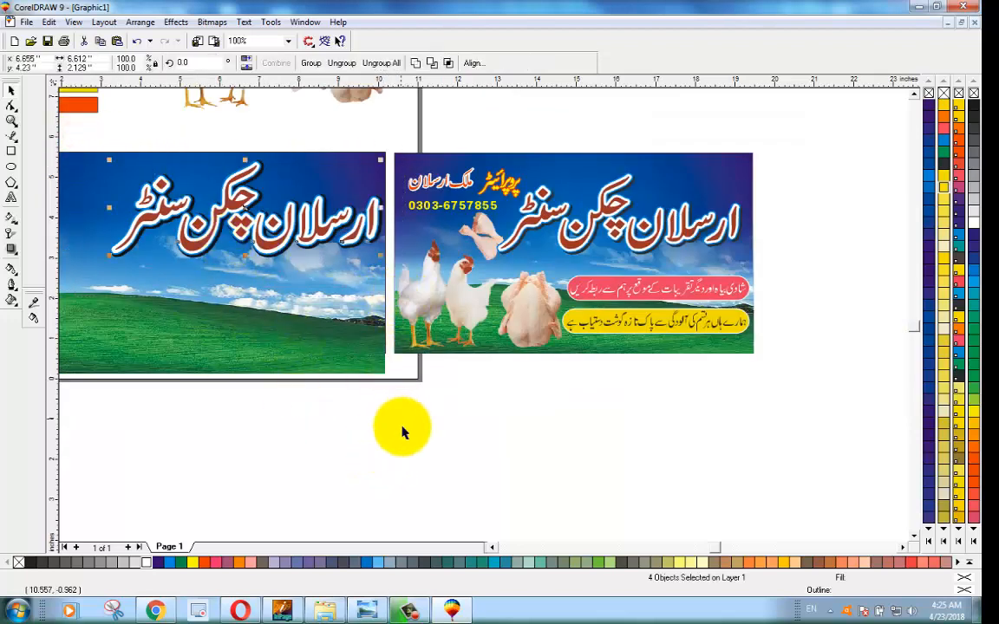
click(403, 456)
scroll(295, 386, down, 1)
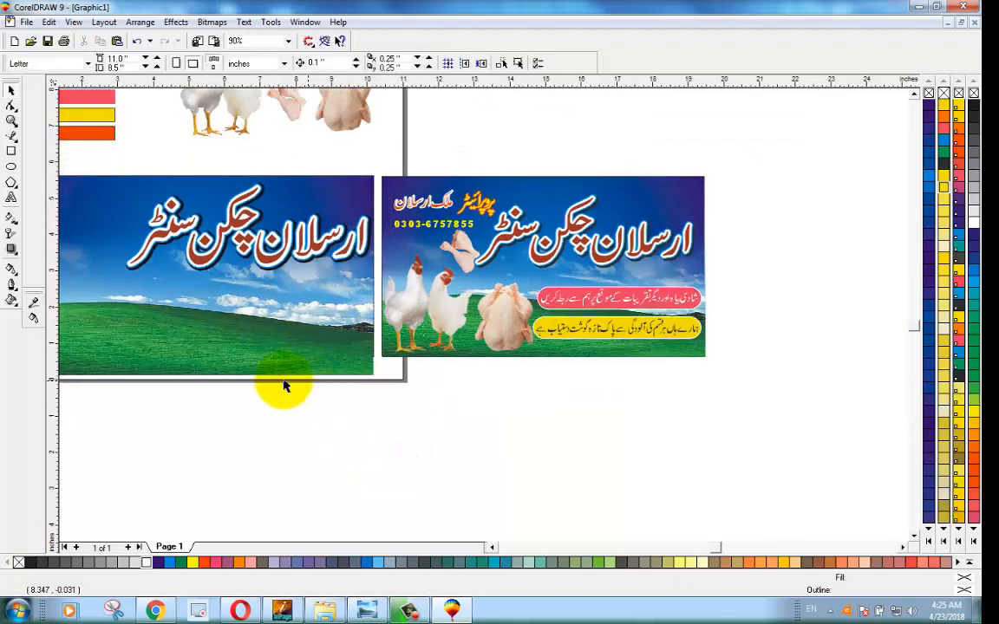
Place the picture of the two live chickens at the banner's lower left and reduce it to about 2.57 by 2.78 in
click(494, 549)
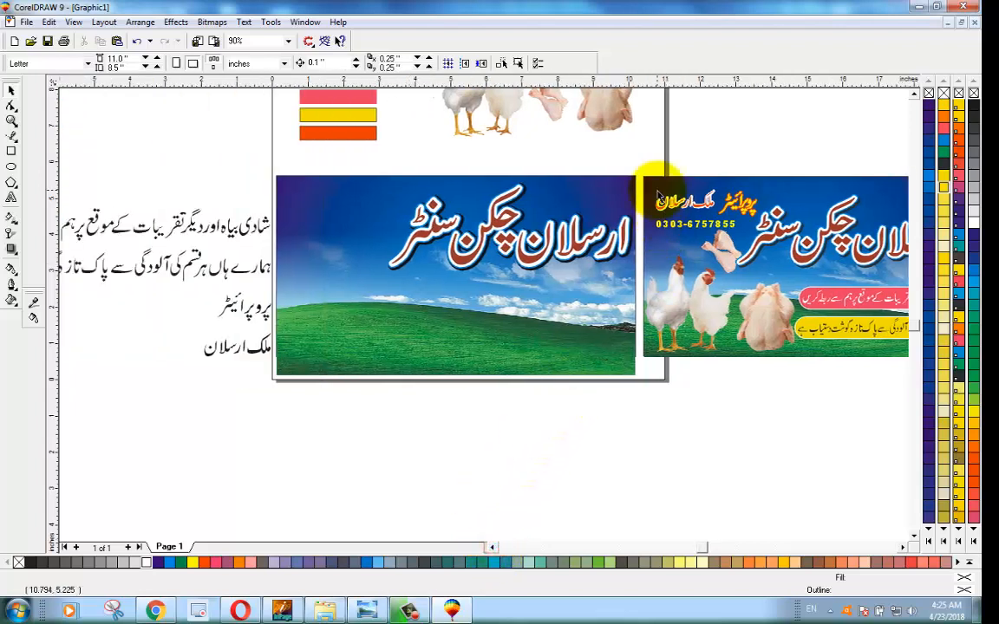
click(915, 94)
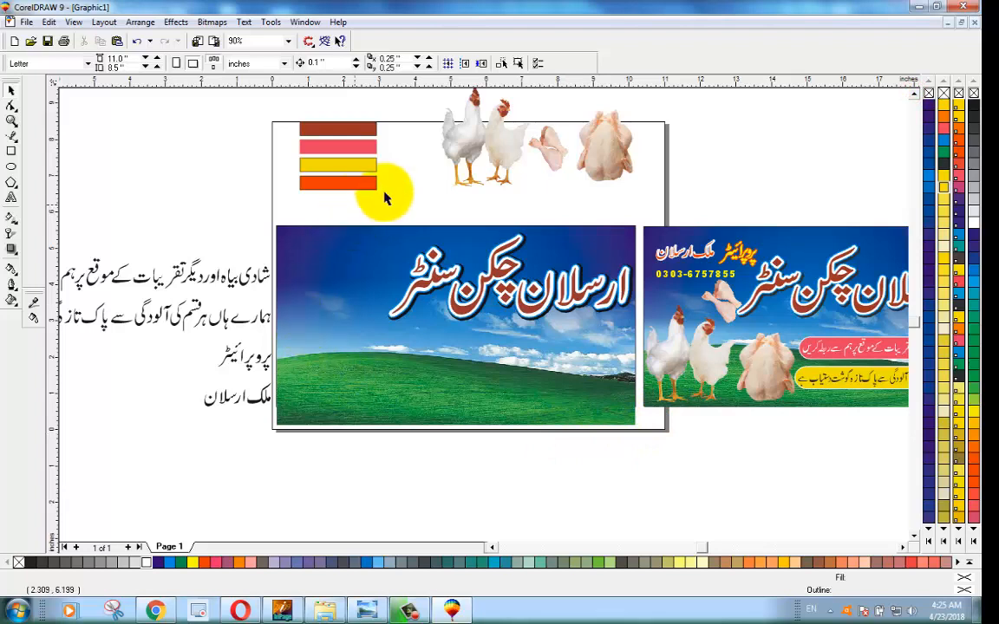
drag(477, 134, 319, 413)
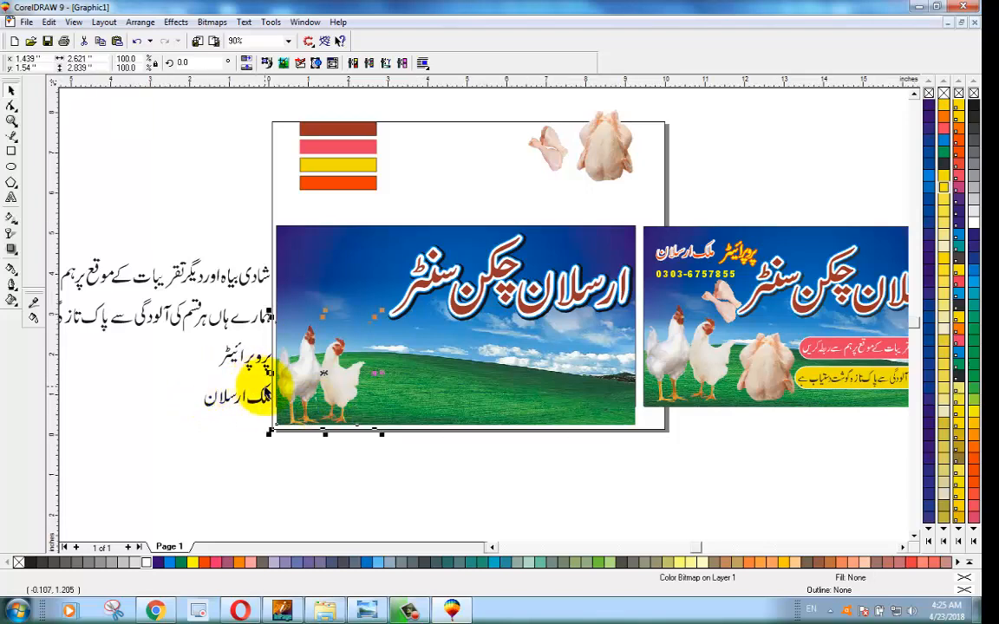
scroll(265, 392, up, 3)
drag(470, 383, 481, 385)
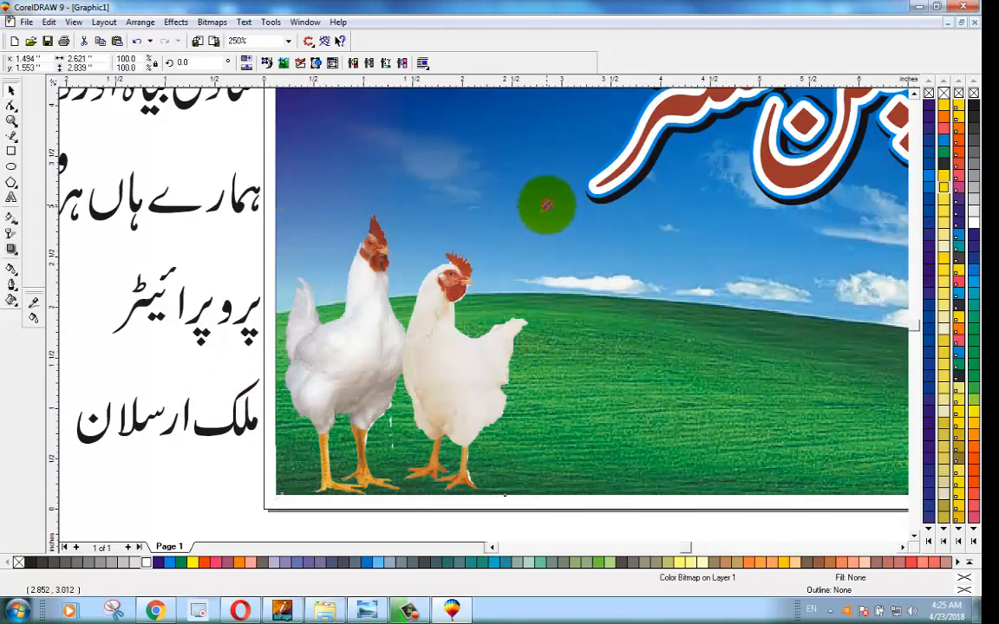
scroll(529, 357, down, 3)
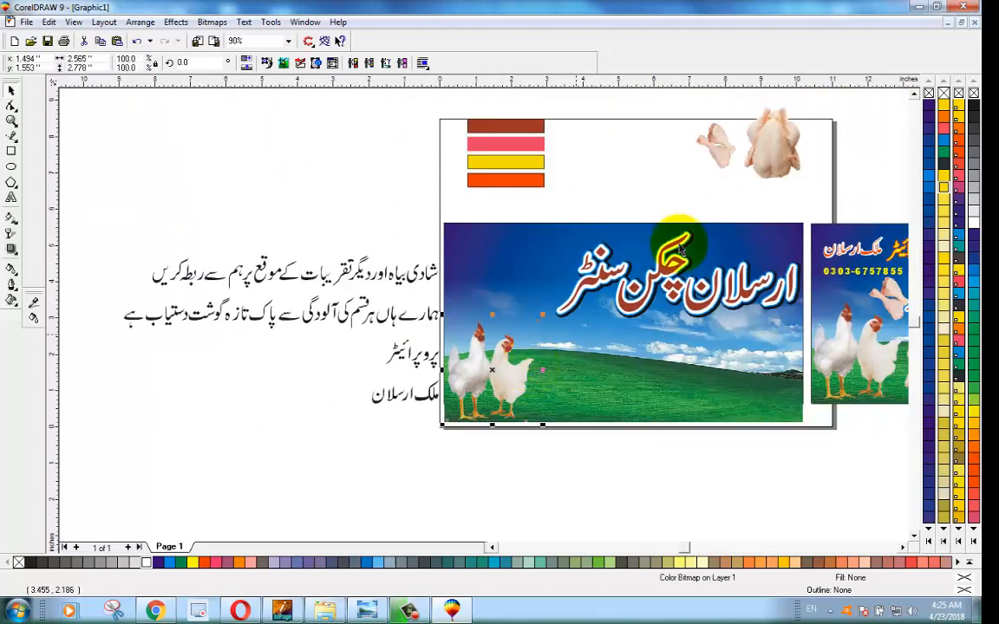
Place the whole dressed chicken picture on the banner's grass, just right of the two live chickens
drag(788, 151, 577, 388)
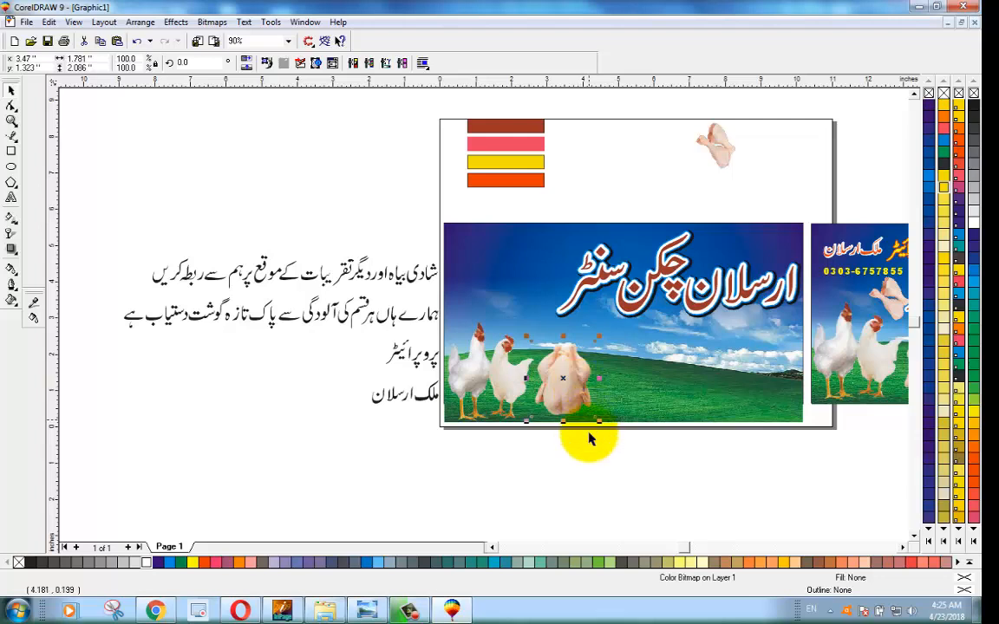
click(578, 473)
click(565, 408)
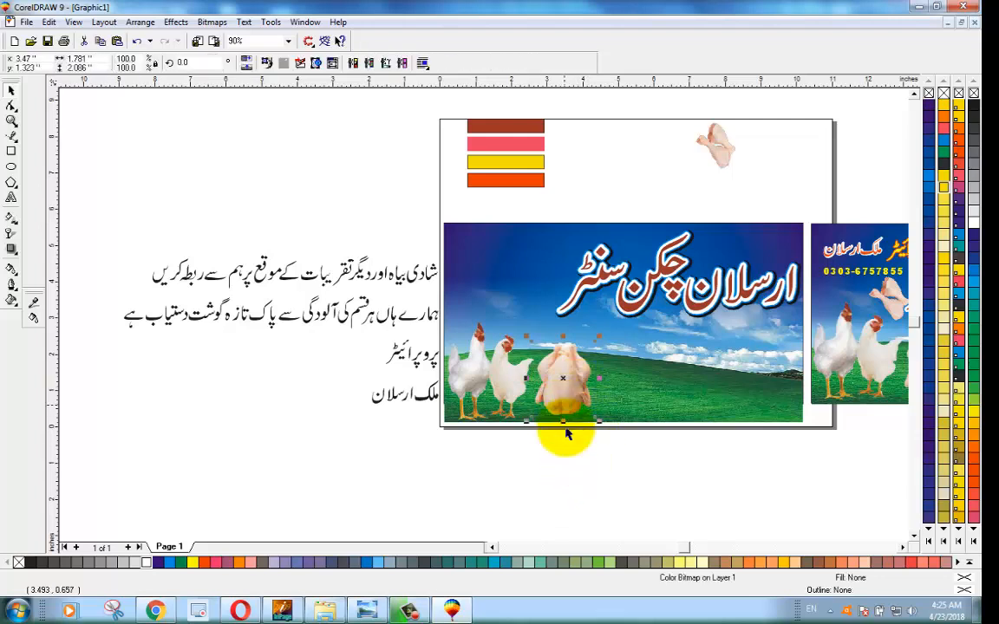
click(577, 473)
click(570, 411)
click(575, 473)
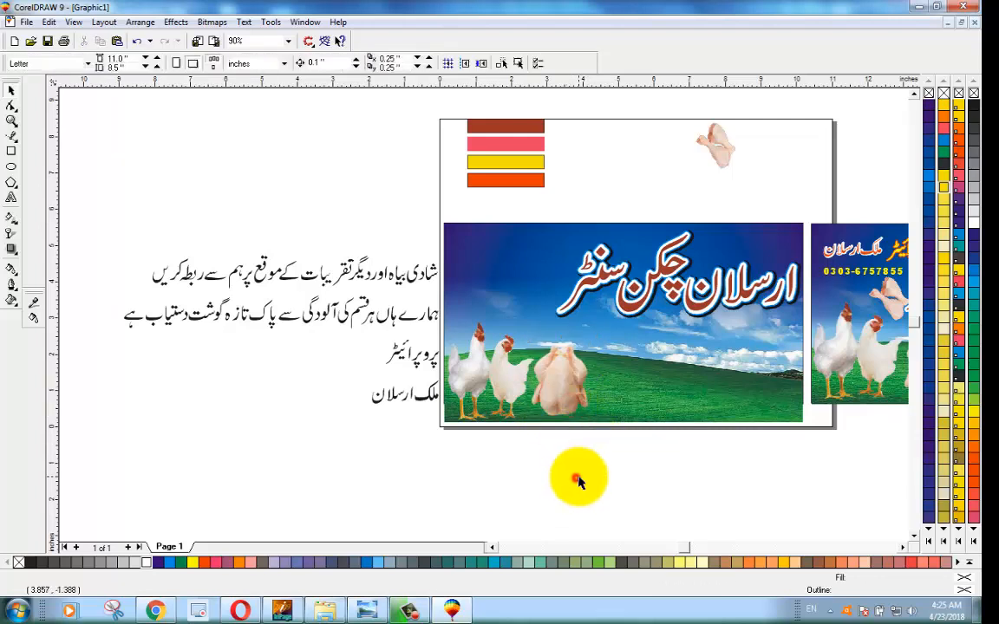
Place the chicken pieces picture above the live and dressed chickens and enlarge it to about 110.5%
drag(724, 158, 537, 338)
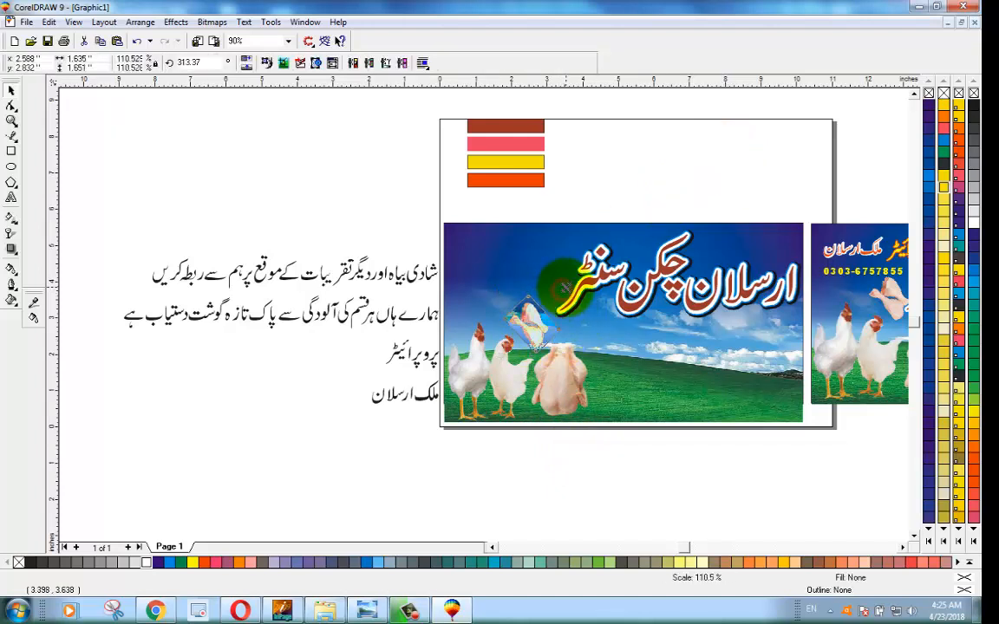
click(598, 478)
click(537, 343)
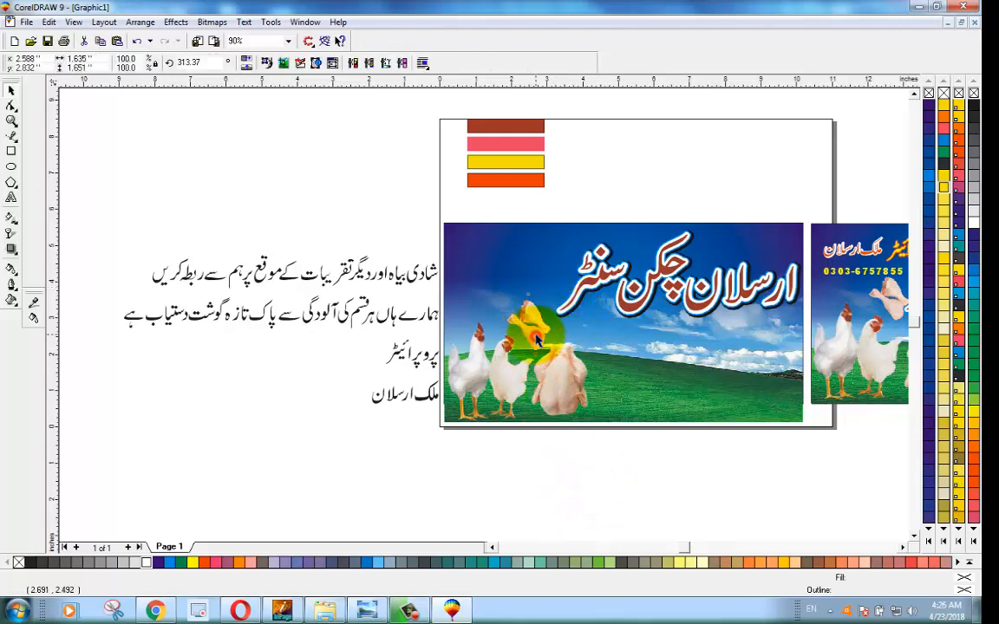
click(695, 495)
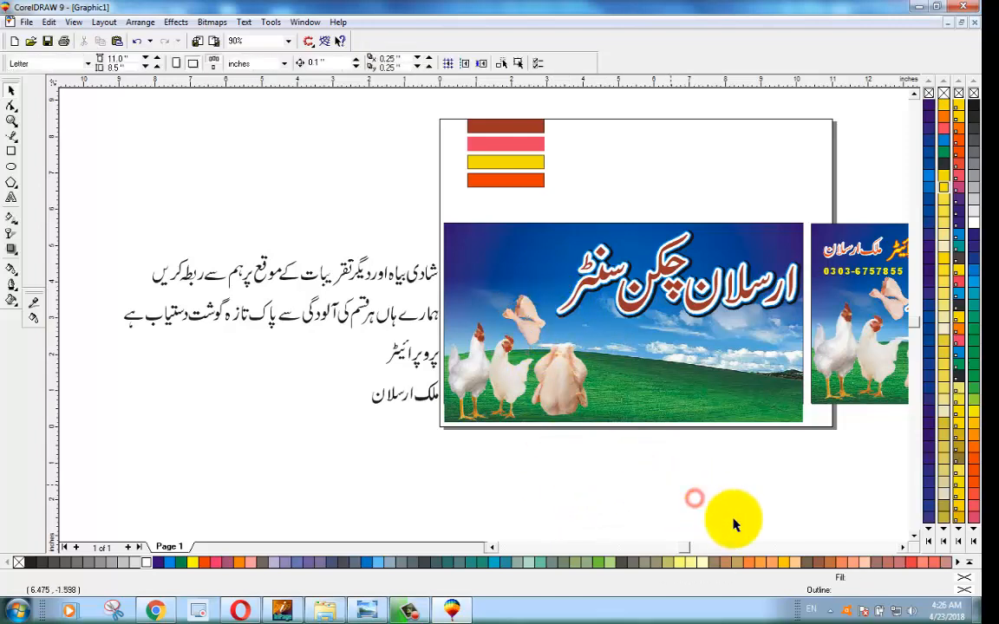
click(904, 547)
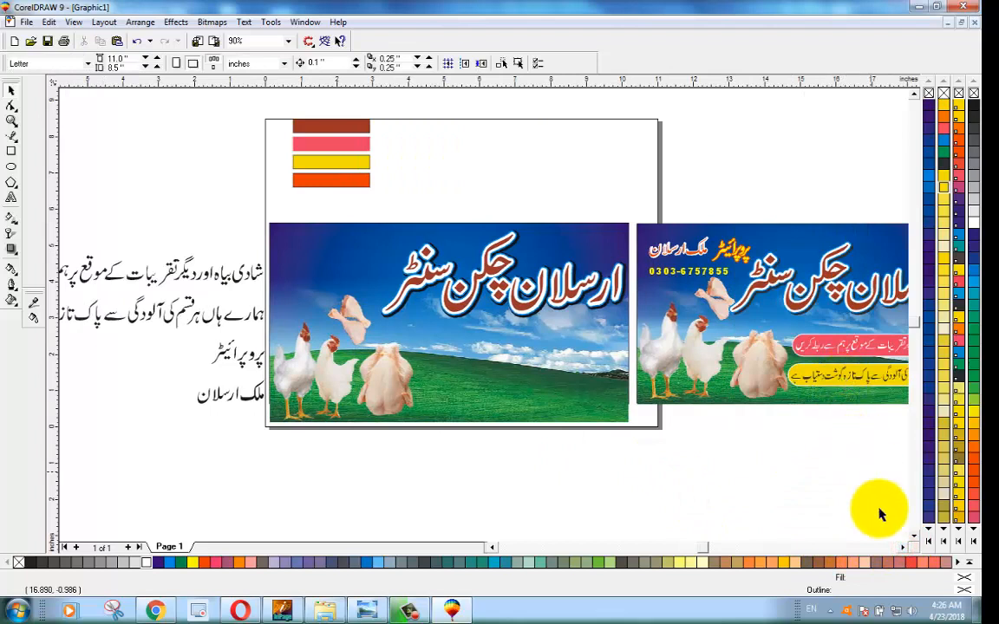
click(903, 547)
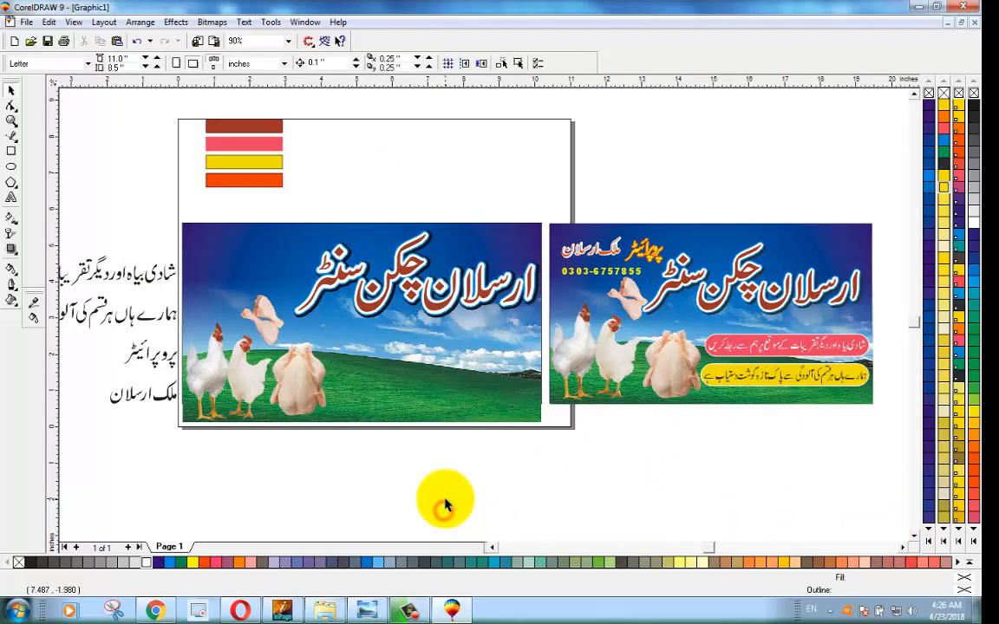
Draw a rectangle about 5.64 by 0.75 in below the heading and round all its corners to 100
click(11, 151)
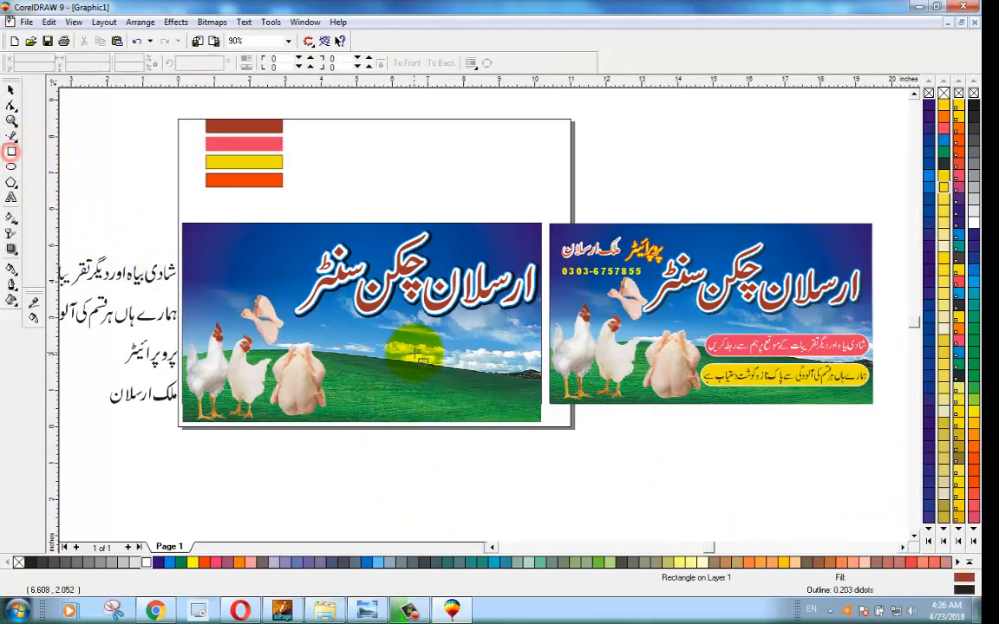
drag(340, 351, 541, 379)
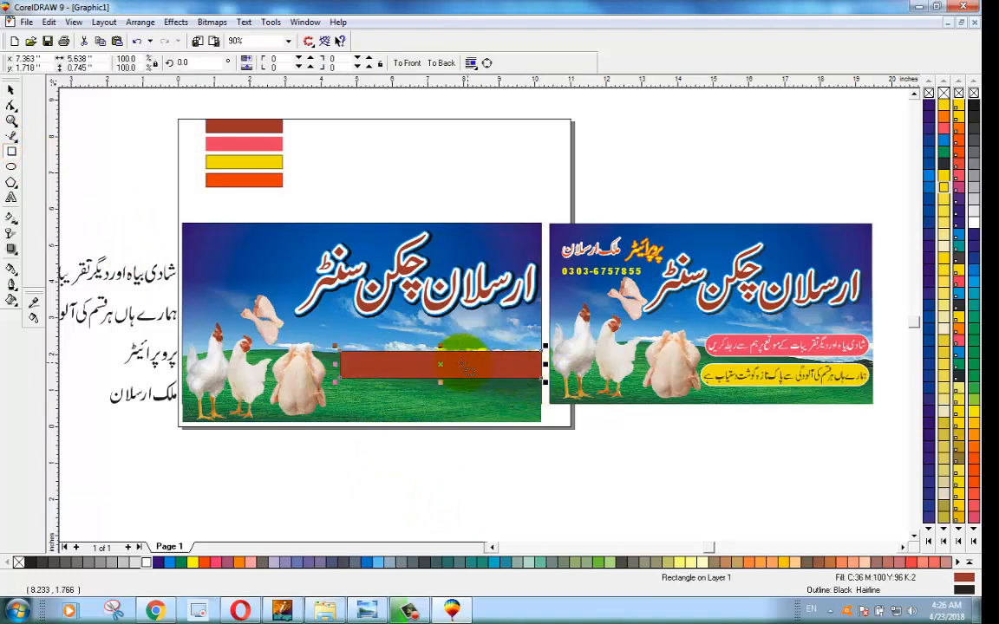
scroll(458, 363, up, 3)
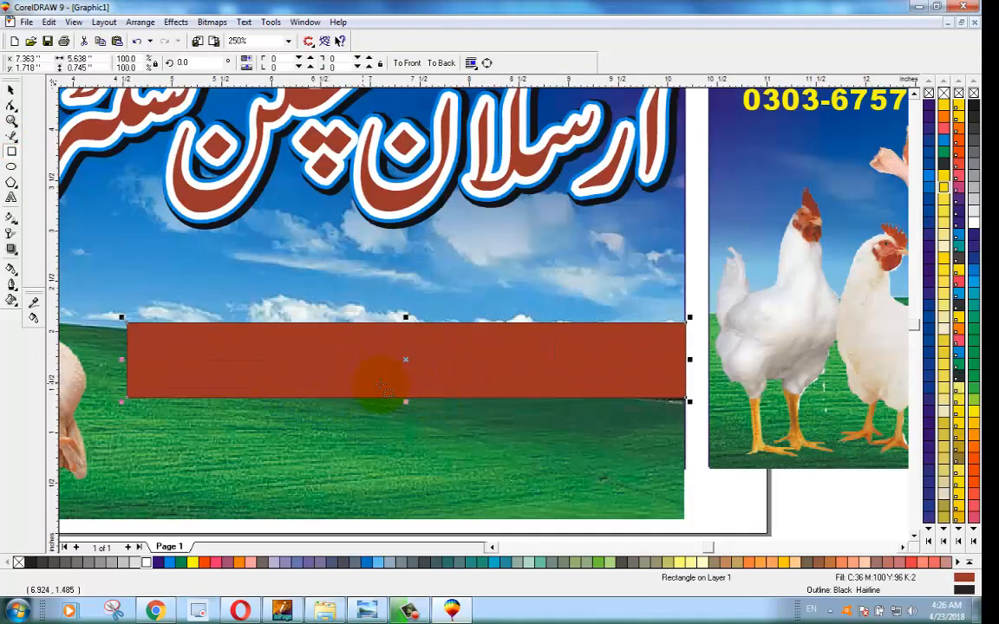
drag(397, 356, 389, 331)
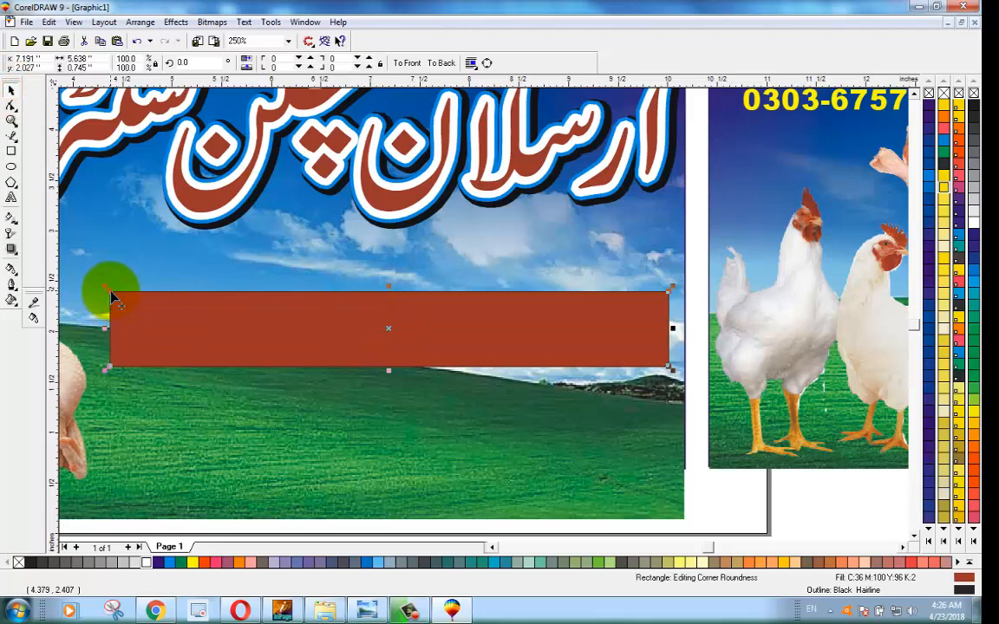
drag(111, 297, 518, 369)
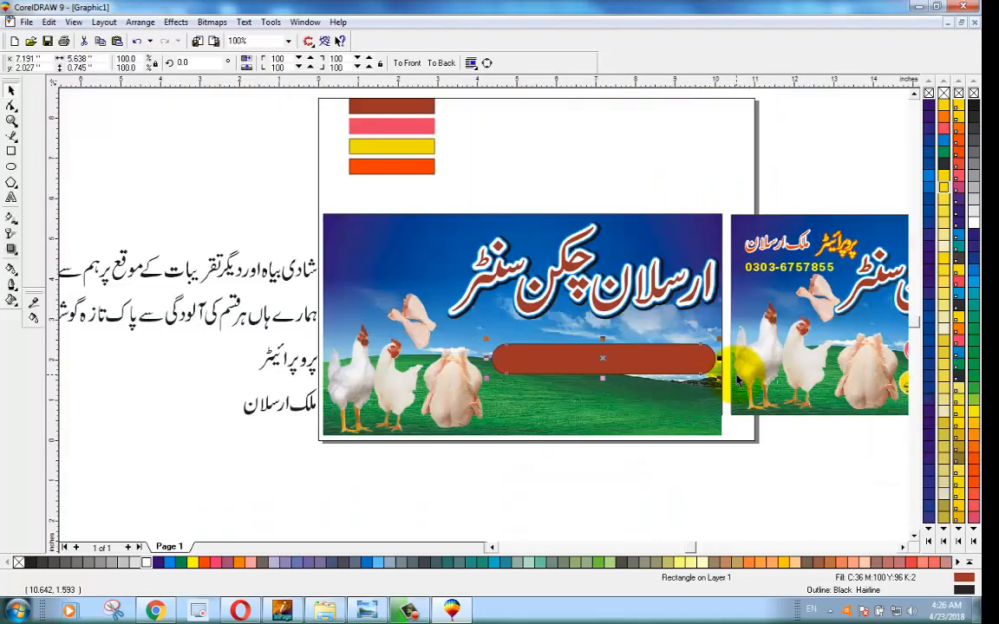
Sample the pink colour from the swatch bars above the banner and fill the rounded bar with it
key(F4)
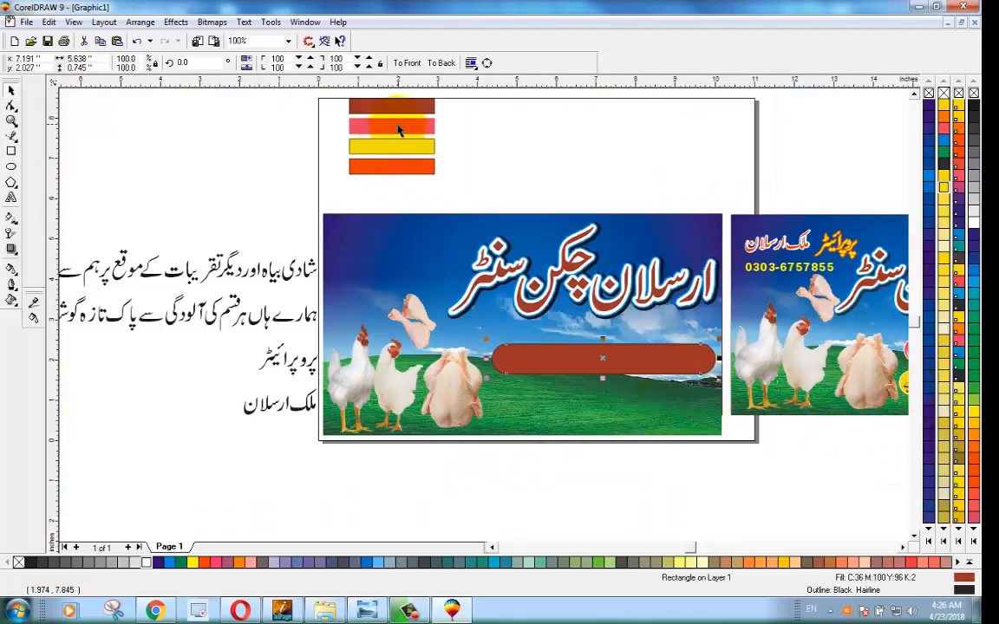
click(396, 127)
click(13, 268)
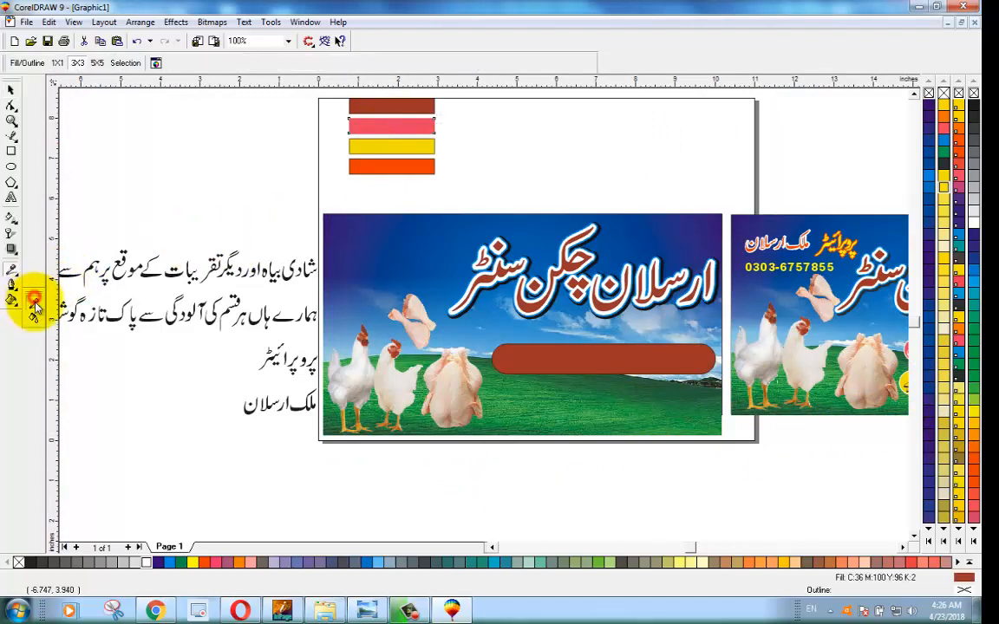
click(392, 124)
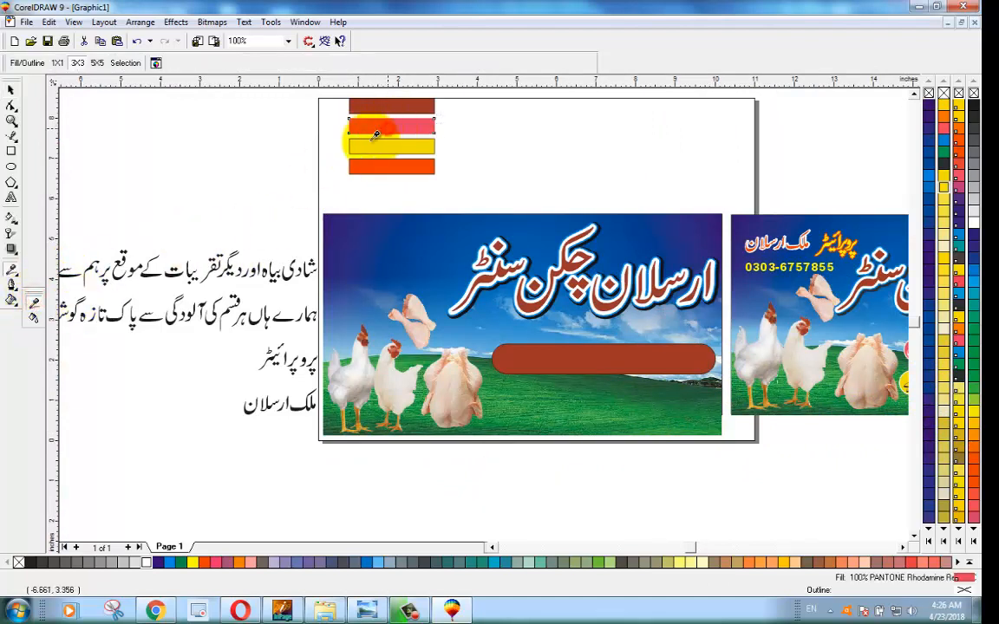
click(33, 319)
click(636, 373)
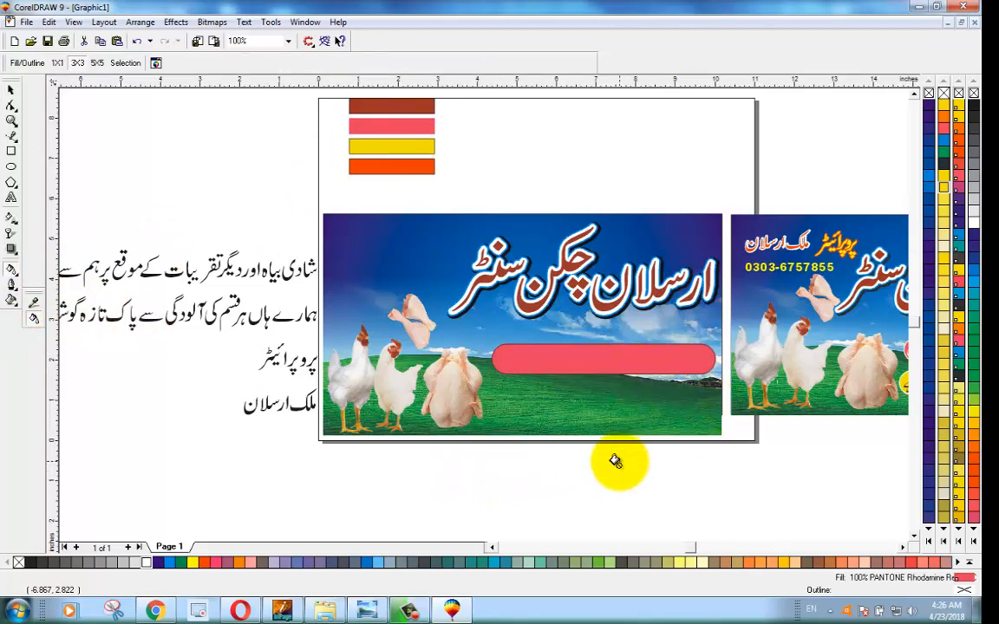
Try to give the pink rounded bar a white 4.0-didot outline with round corners and caps, behind the fill and scaled with the image
key(F12)
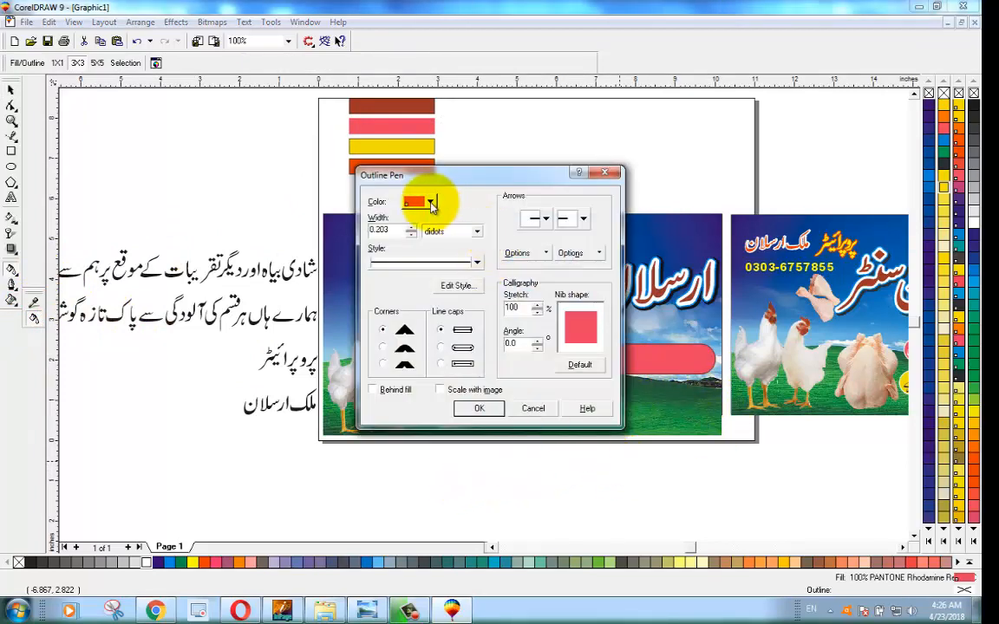
click(431, 202)
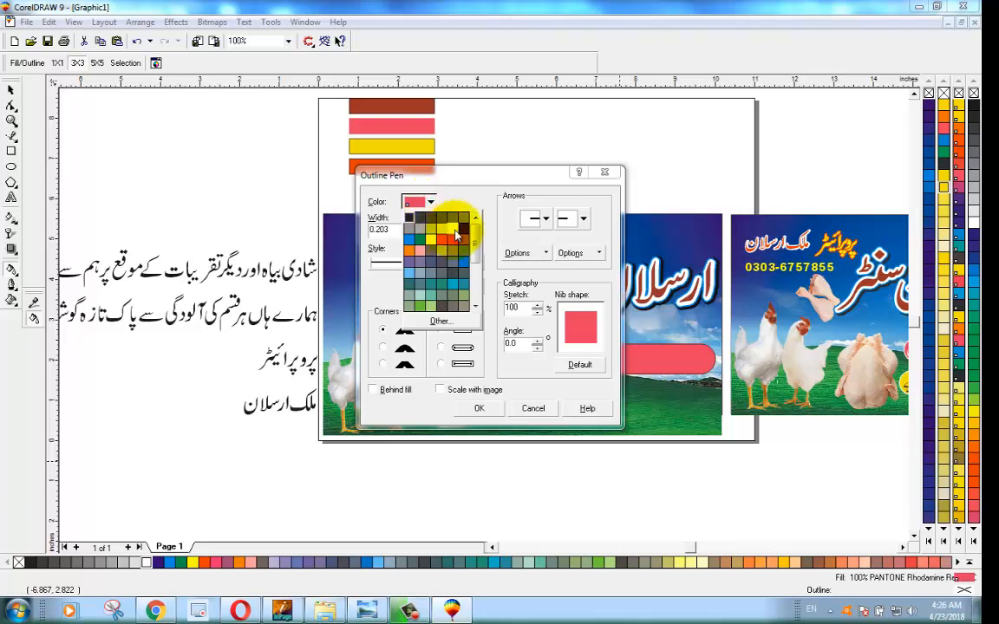
click(455, 229)
drag(399, 229, 359, 243)
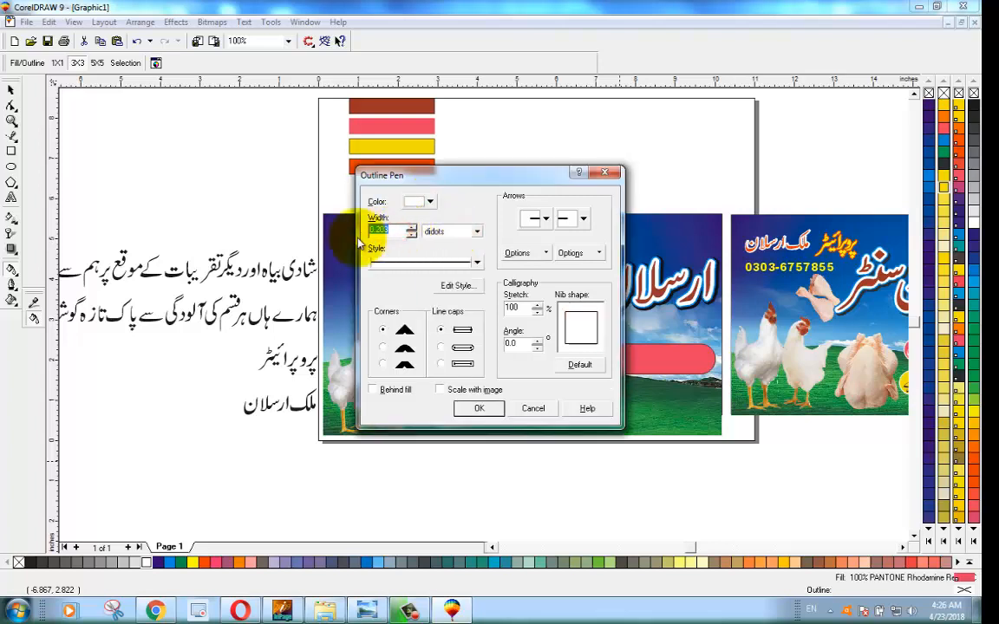
click(382, 347)
click(450, 348)
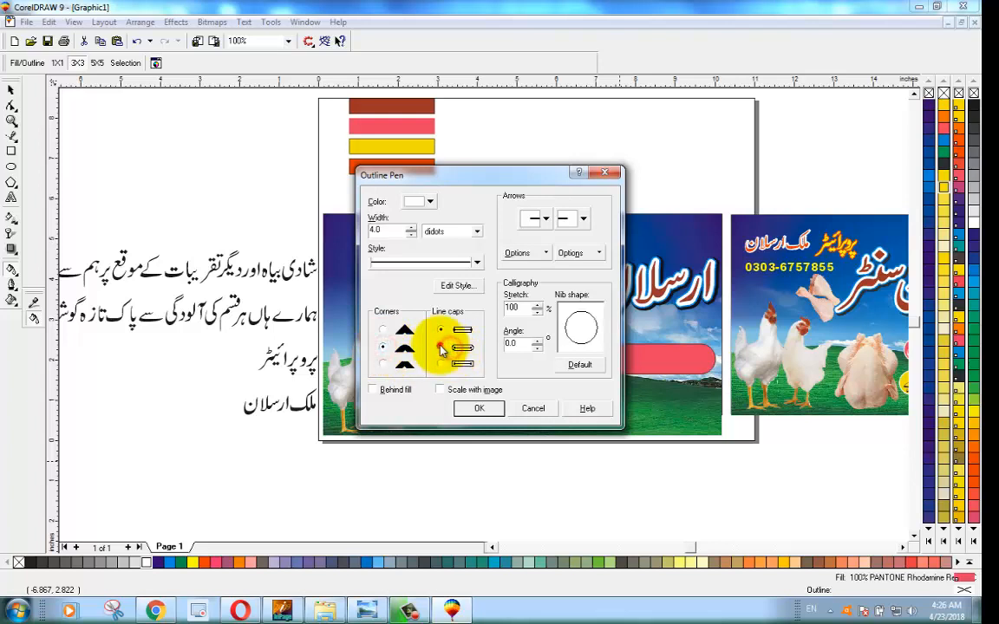
click(440, 390)
click(372, 391)
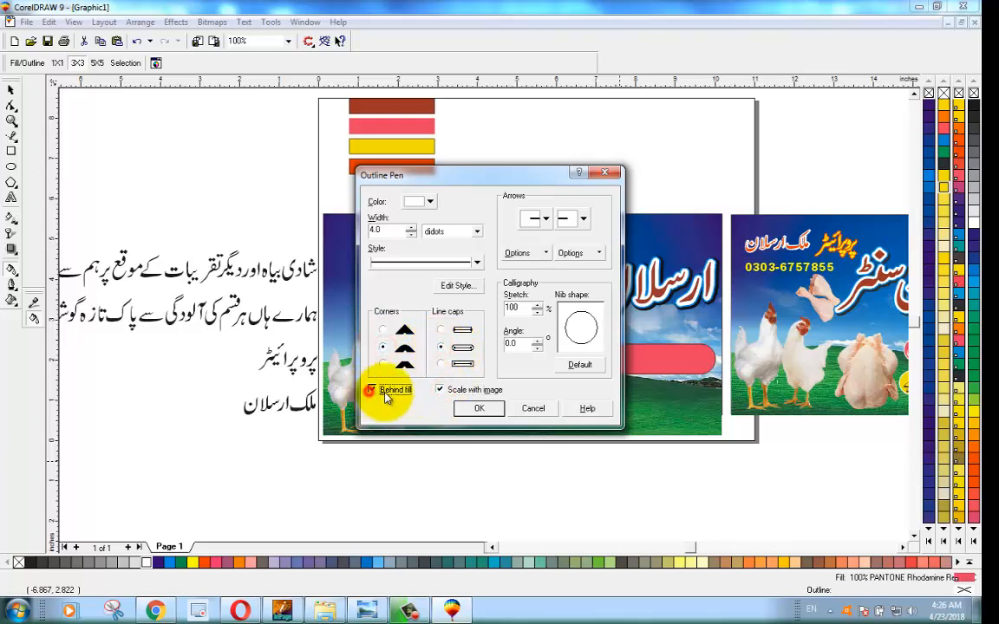
click(477, 410)
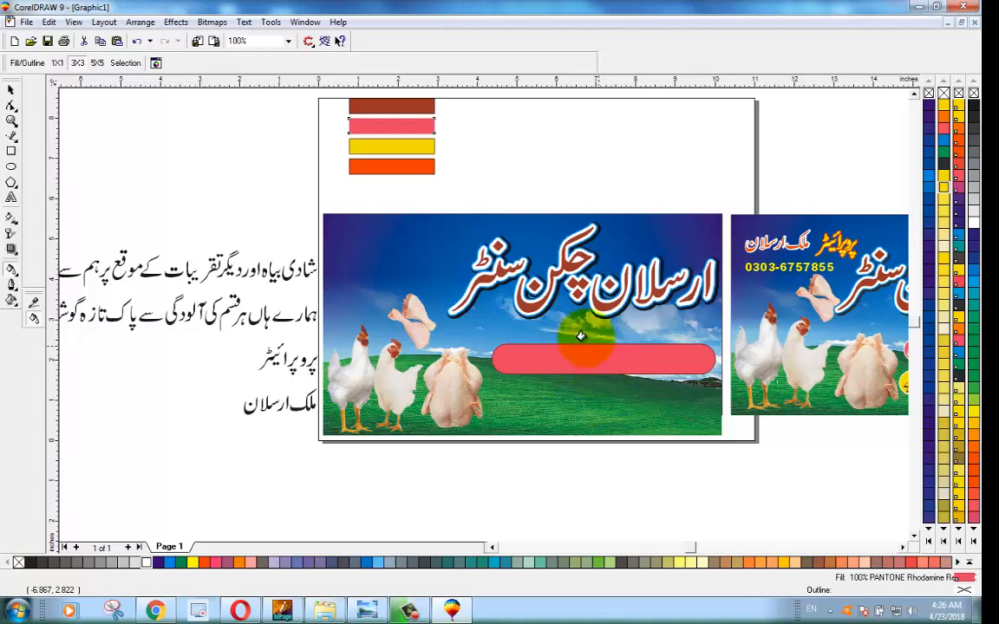
key(F12)
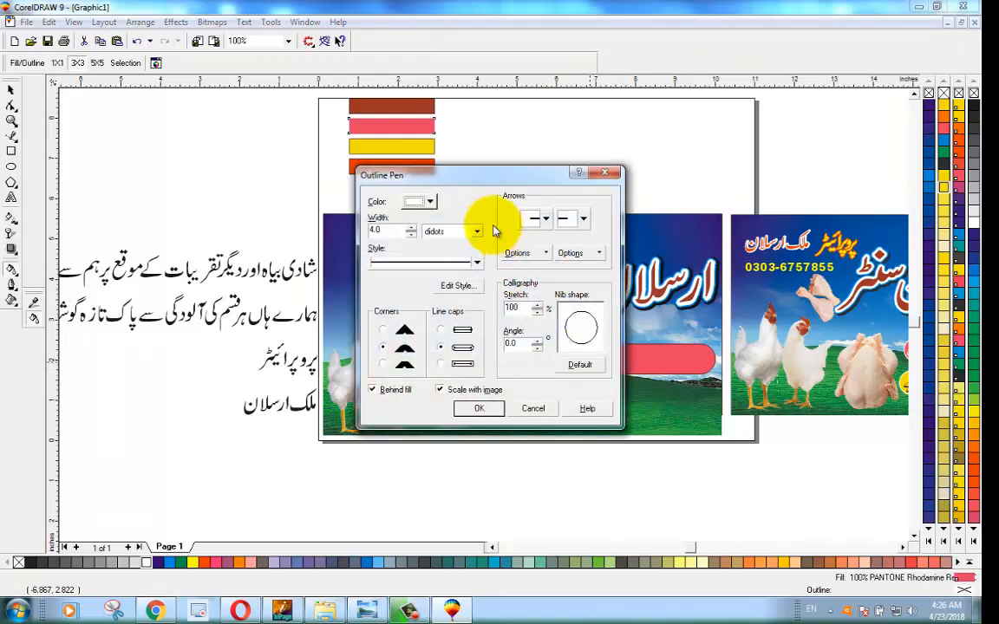
drag(474, 180, 292, 214)
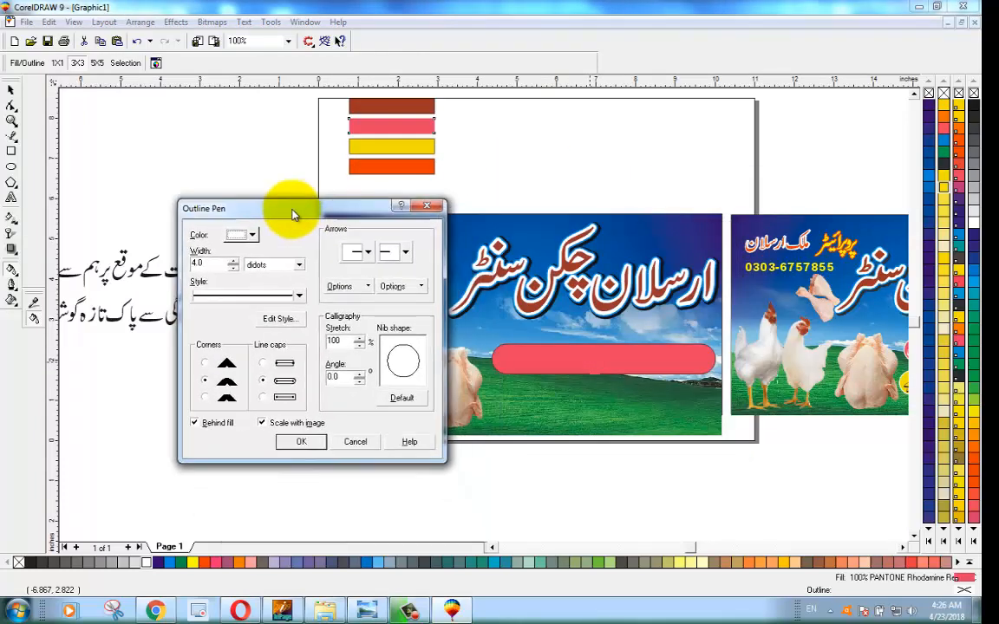
click(299, 442)
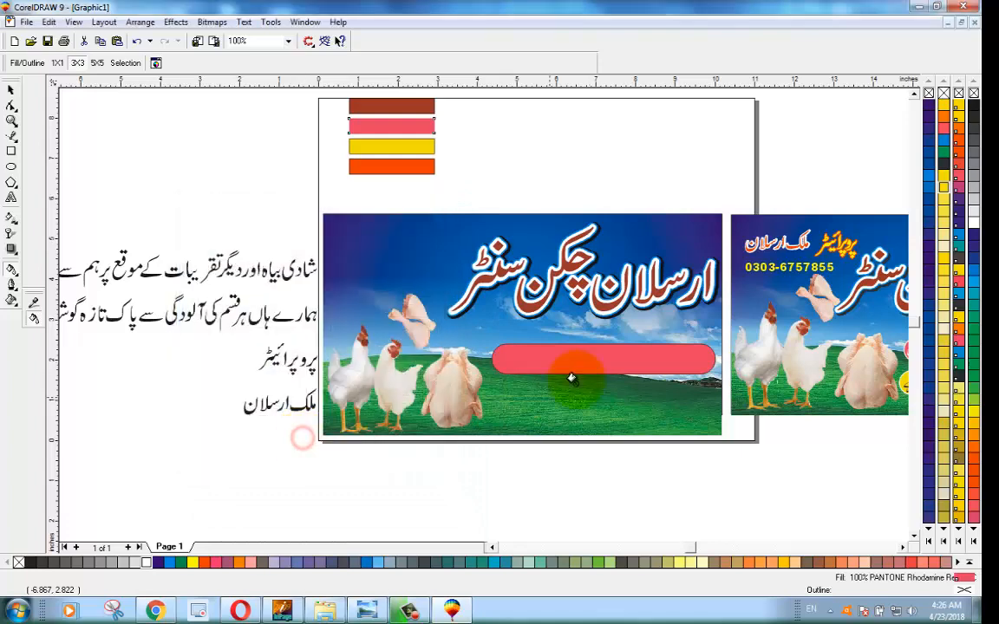
Give the selected pink bar a white 4.0-didot outline with round corners and caps, placed behind the fill and scaled with the image
click(10, 89)
click(581, 368)
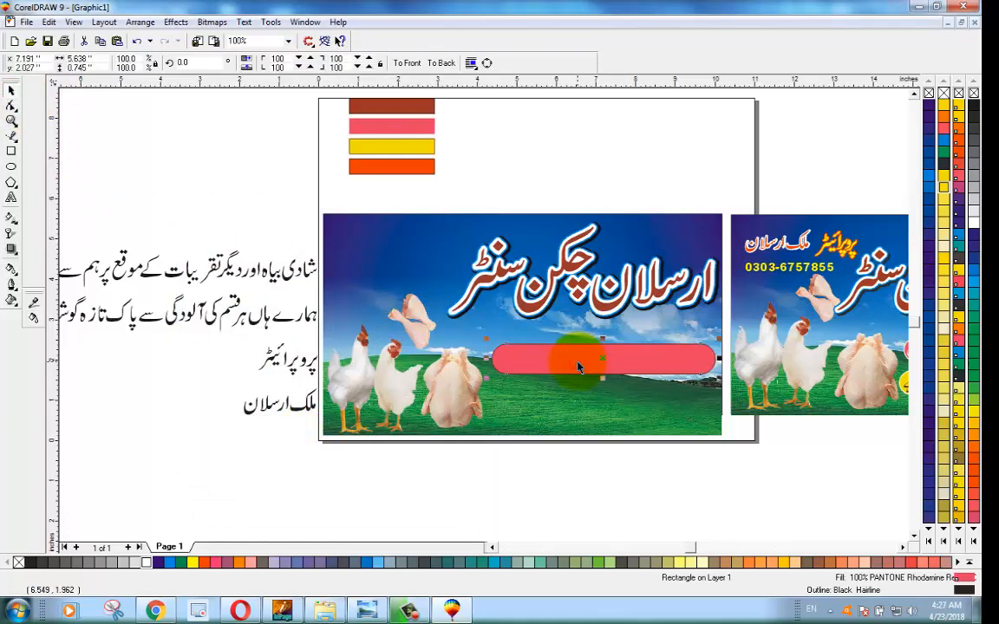
key(F12)
click(430, 201)
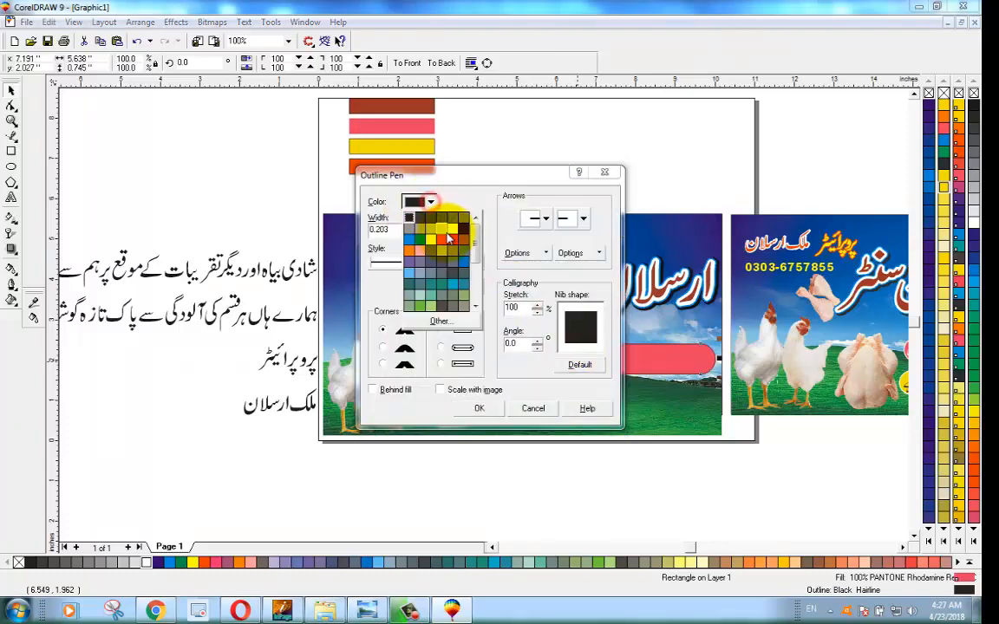
click(447, 236)
drag(393, 230, 366, 235)
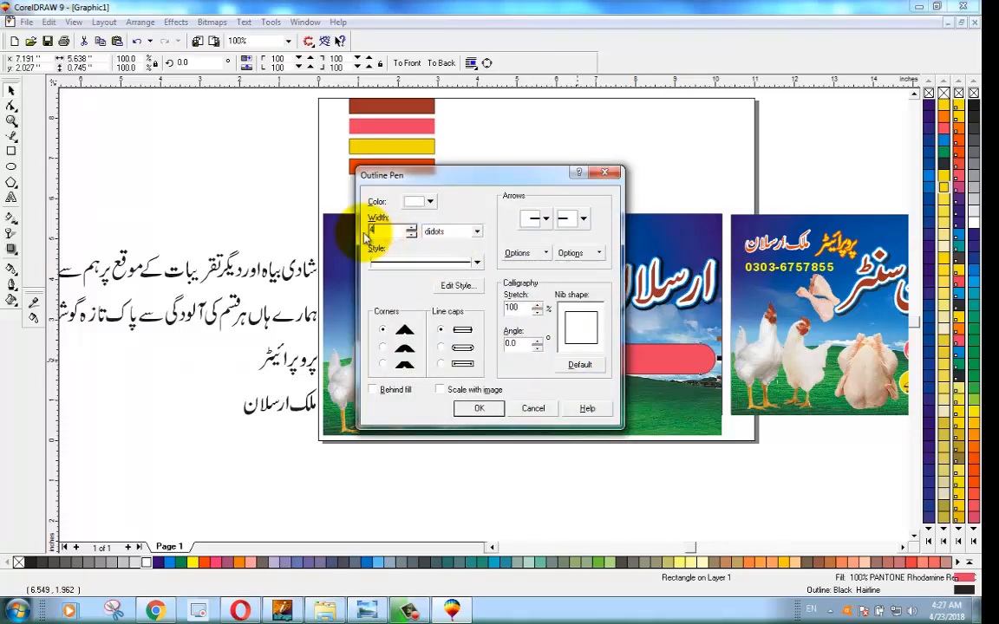
text(4)
click(383, 347)
click(441, 346)
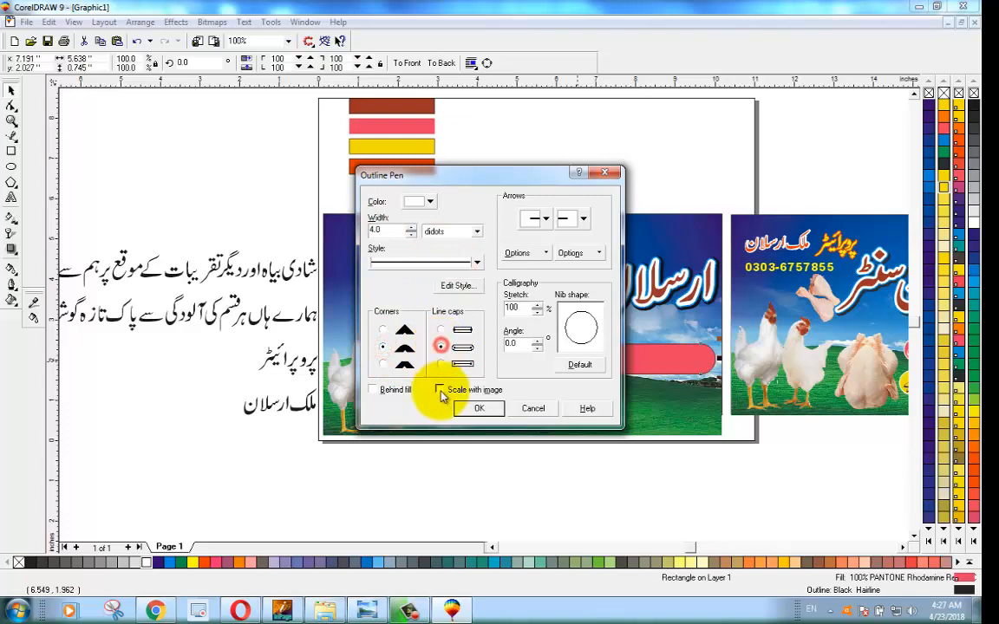
click(373, 390)
click(475, 408)
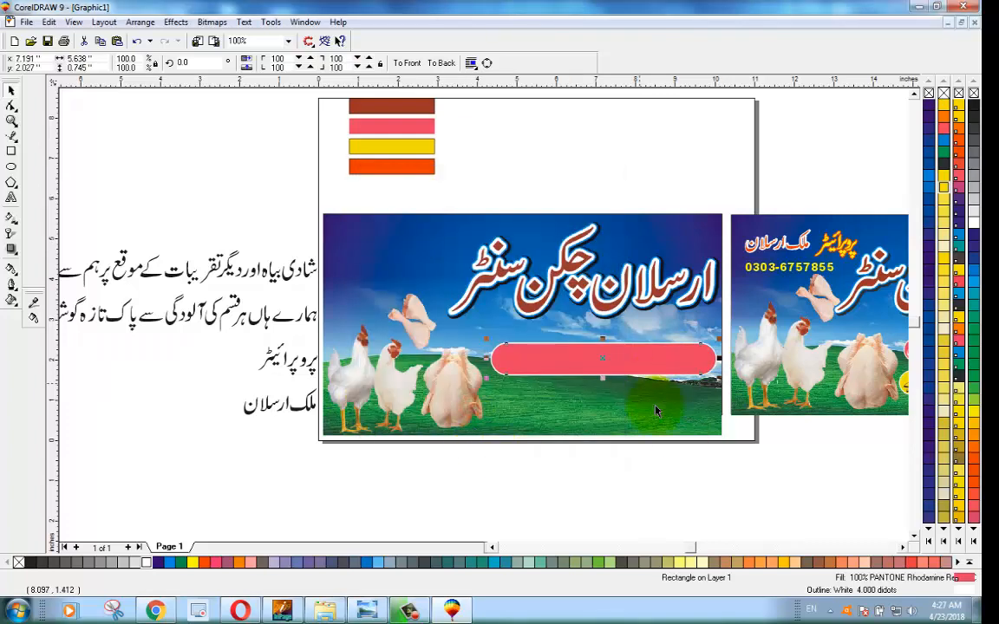
click(702, 476)
Duplicate the pink bar about 1.03 in straight below and stretch the copy's left end to a width of about 5.92 in
click(652, 369)
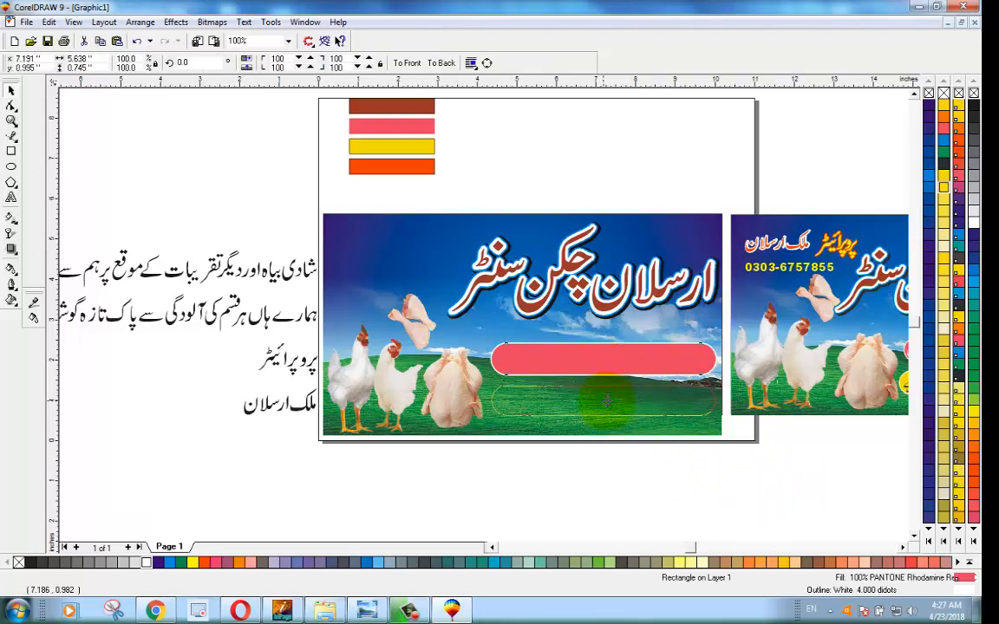
drag(606, 402, 606, 402)
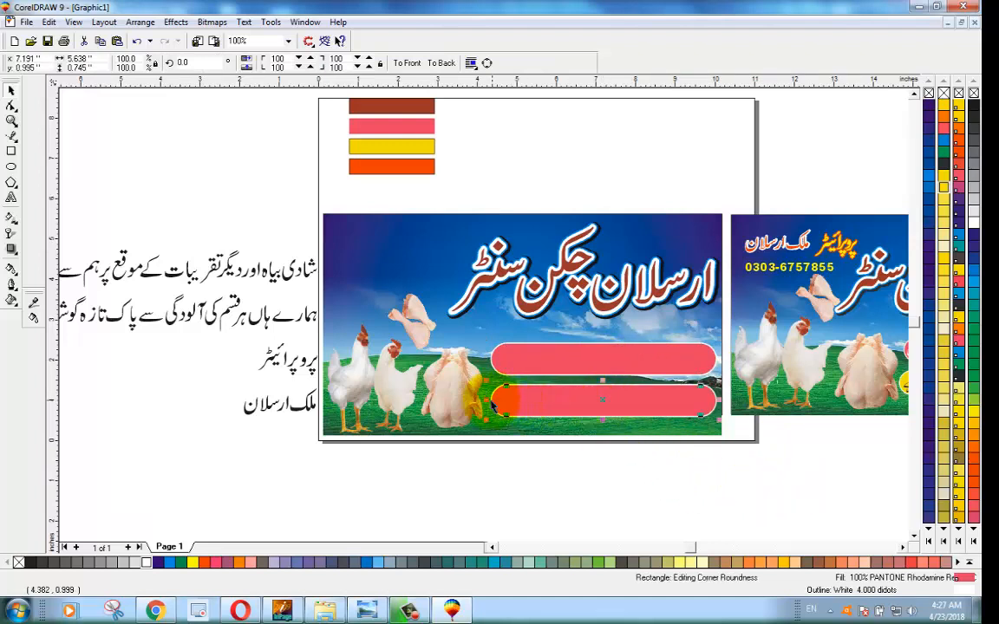
drag(489, 401, 478, 400)
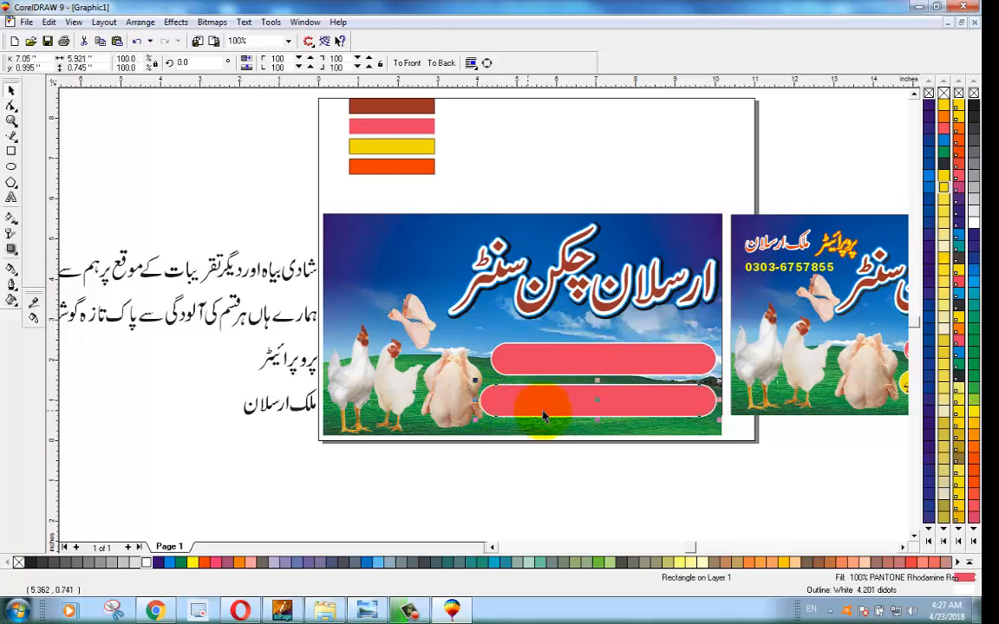
Shift the whole dressed chicken picture about 0.06 in to the left, away from the lower pink bar
scroll(543, 415, up, 2)
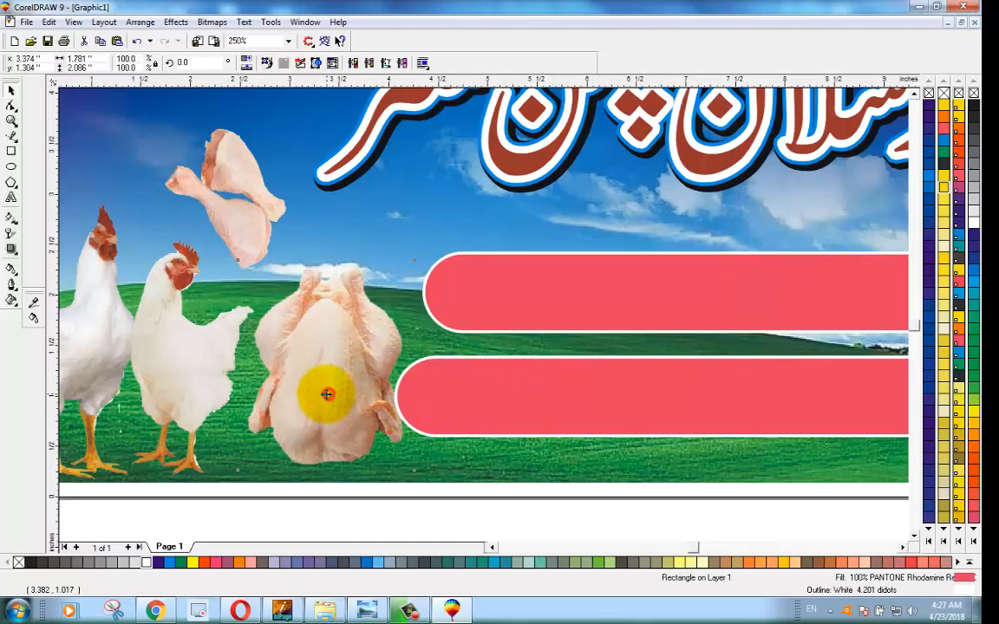
drag(329, 397, 322, 399)
scroll(460, 395, down, 2)
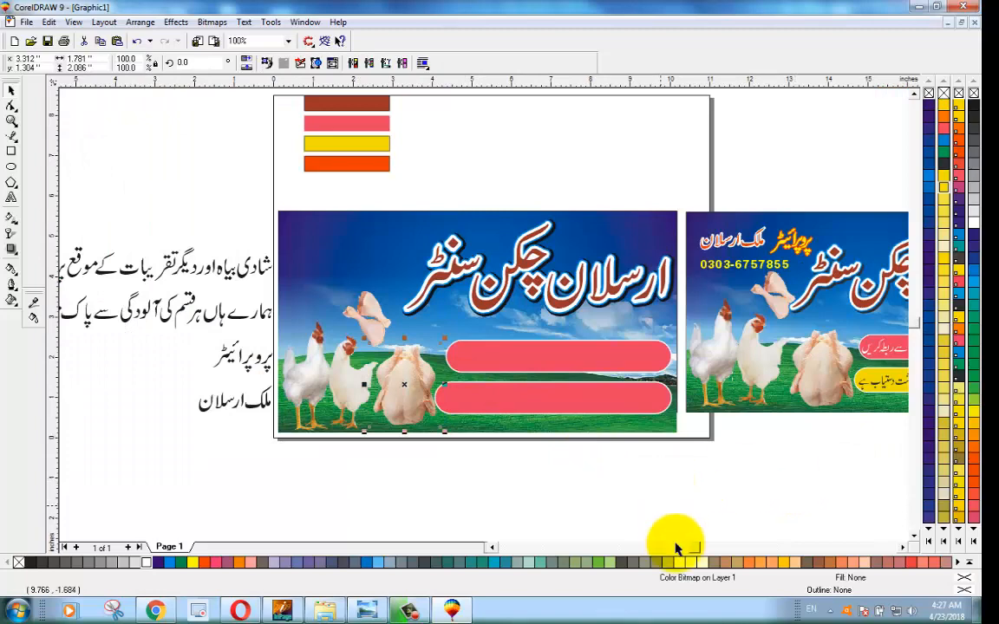
Stretch the lower pink bar's right end outward to a width of about 5.985 in
scroll(892, 542, right, 1)
scroll(598, 430, up, 1)
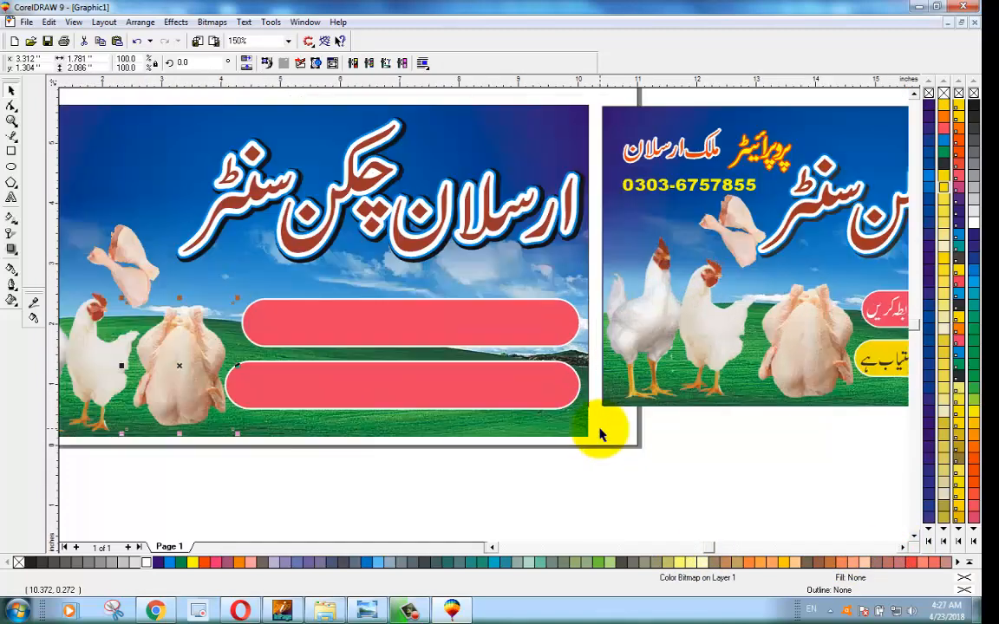
click(575, 397)
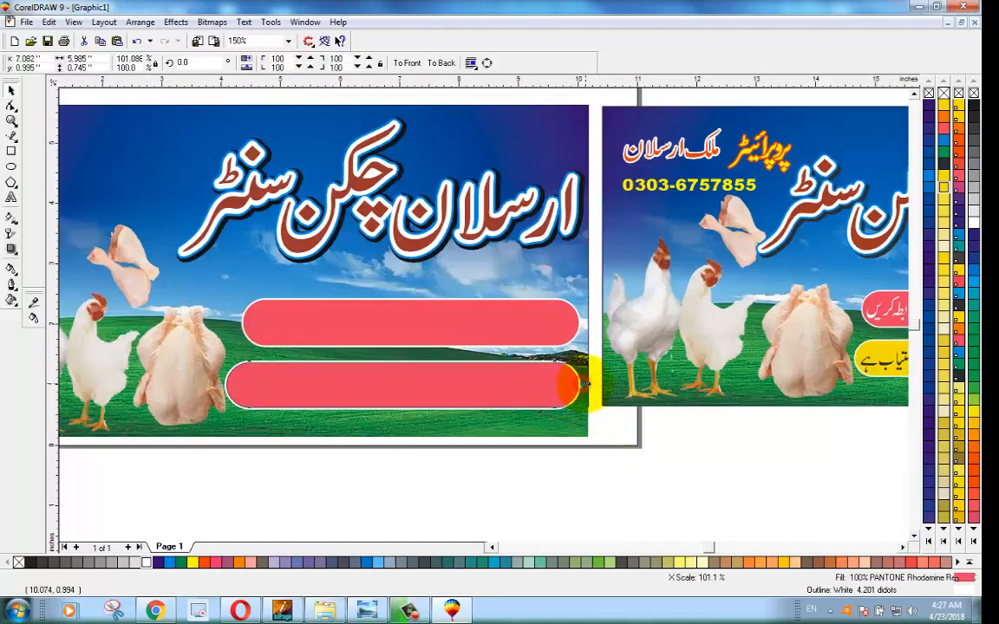
click(600, 471)
scroll(485, 268, down, 1)
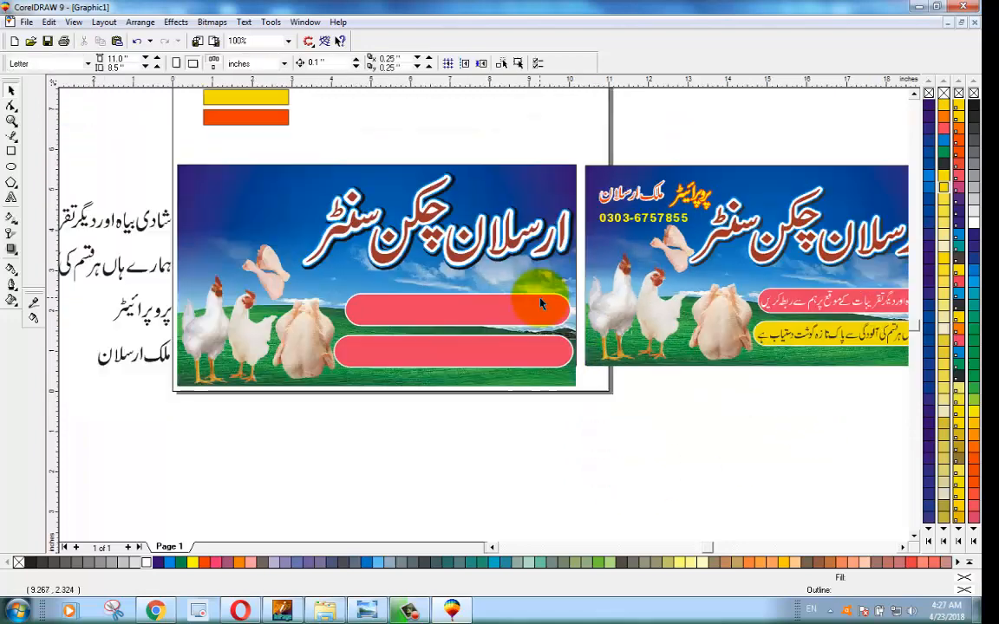
Group all pieces of the first Urdu text line beside the banner into one object
click(491, 547)
click(494, 547)
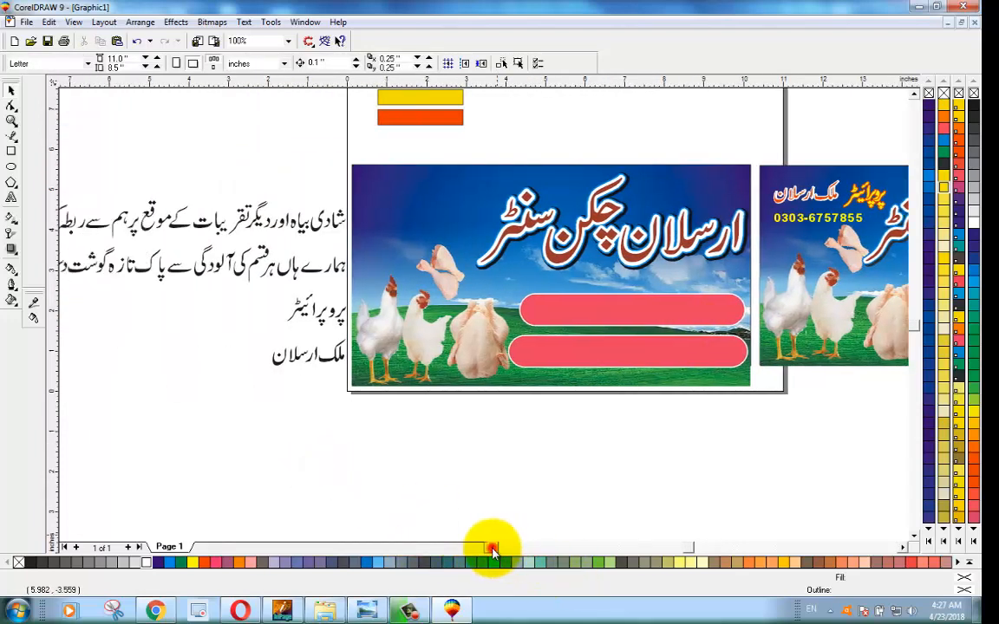
click(491, 547)
click(491, 547)
click(302, 386)
drag(138, 161, 542, 261)
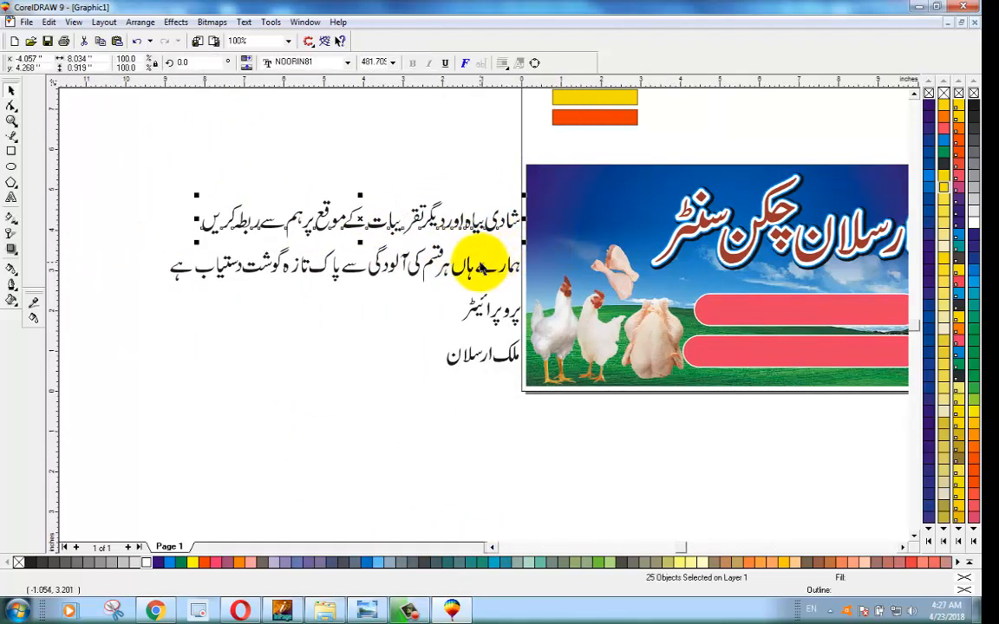
key(ctrl+g)
Align the grouped first Urdu line with the upper pink bar, centred both horizontally and vertically
click(725, 314)
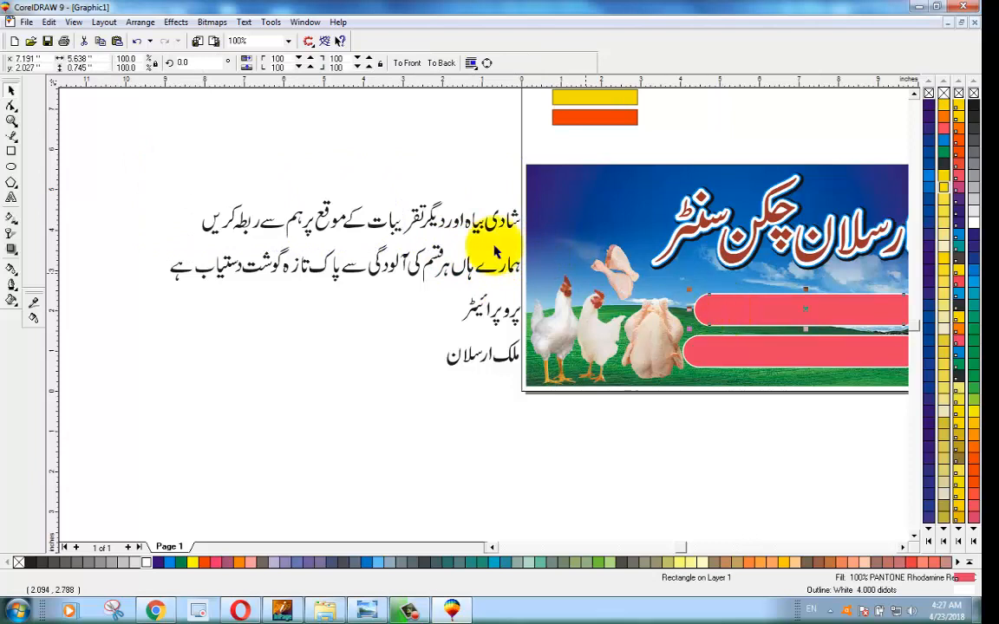
click(216, 373)
click(269, 227)
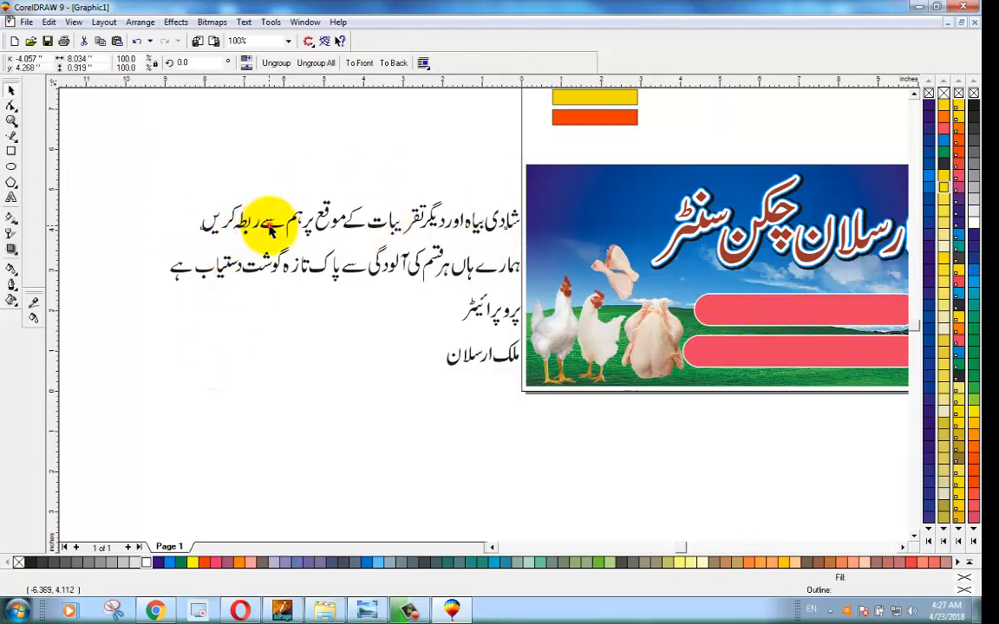
shift+click(759, 314)
shift+click(759, 314)
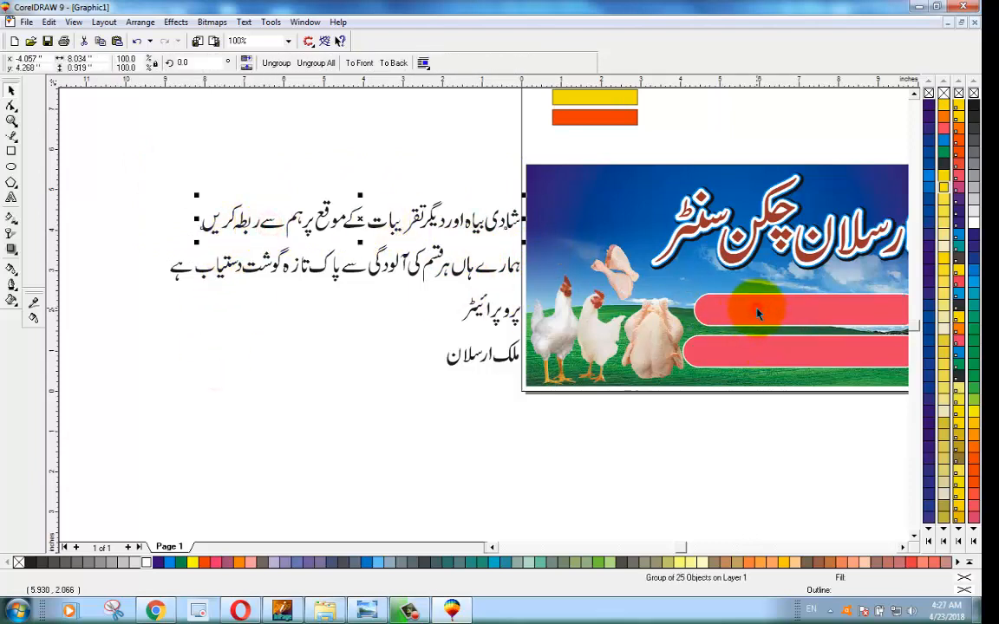
shift+click(757, 314)
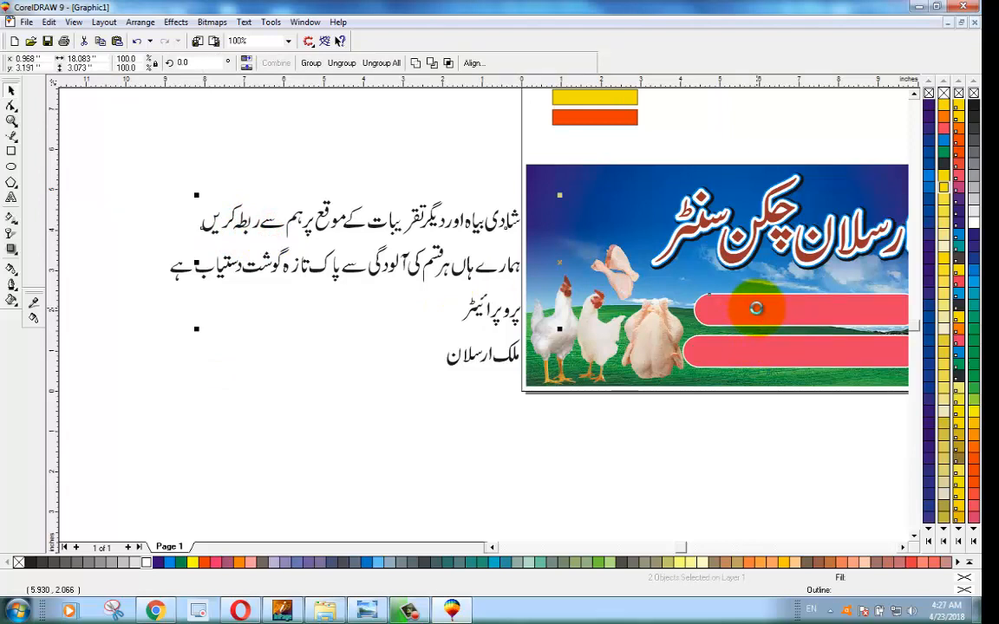
key(c)
key(e)
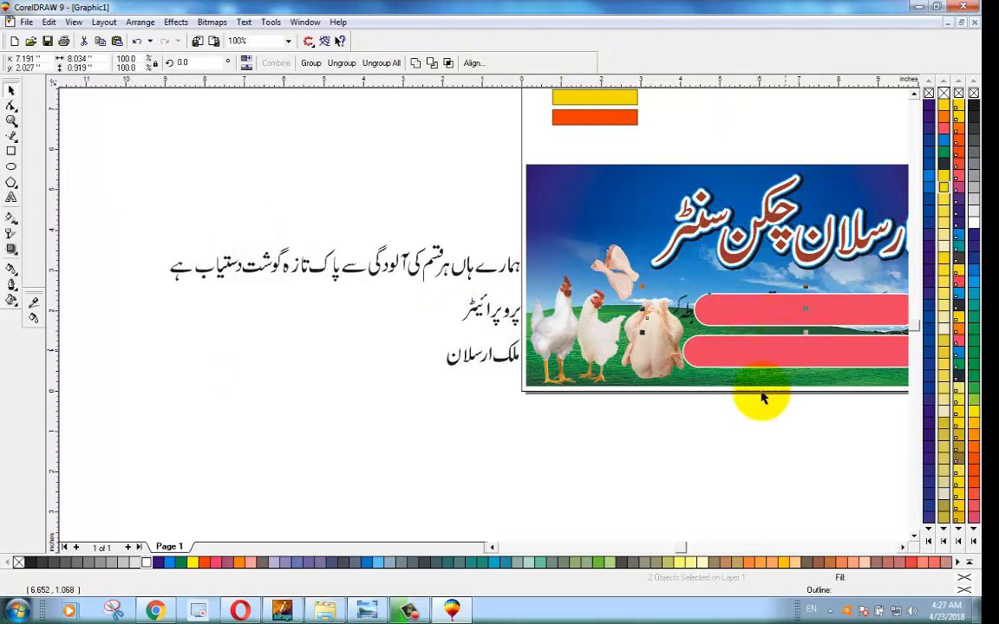
Bring the first Urdu text group in front of the upper pink bar and the chicken picture
click(680, 466)
click(685, 319)
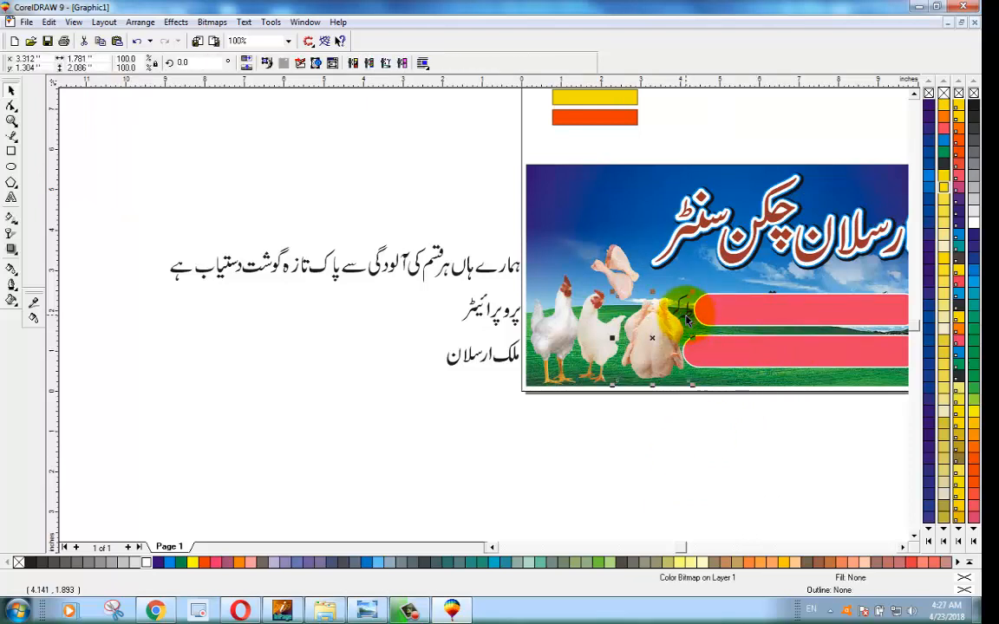
click(766, 439)
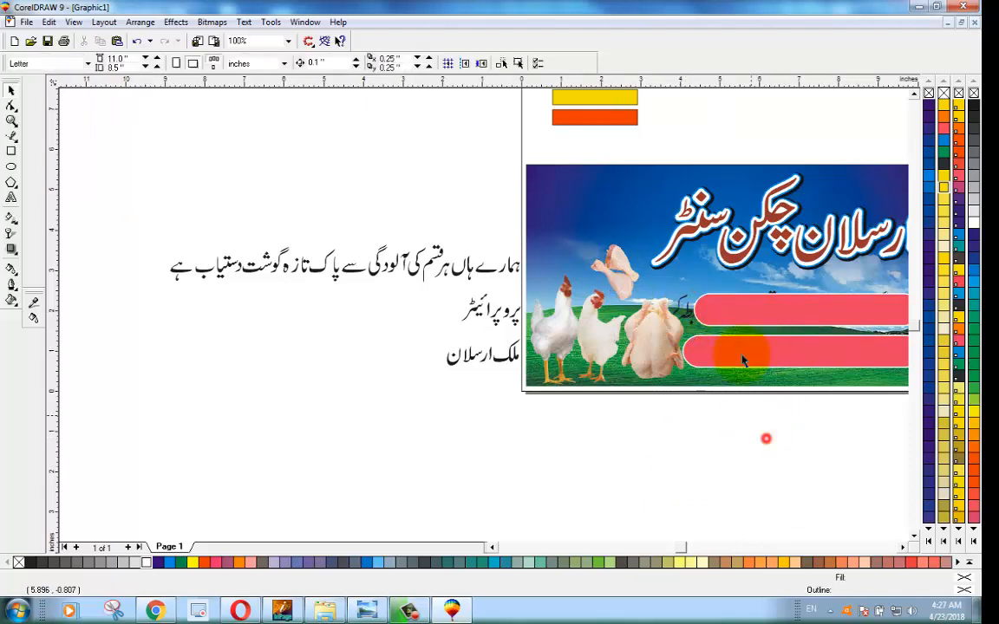
click(773, 296)
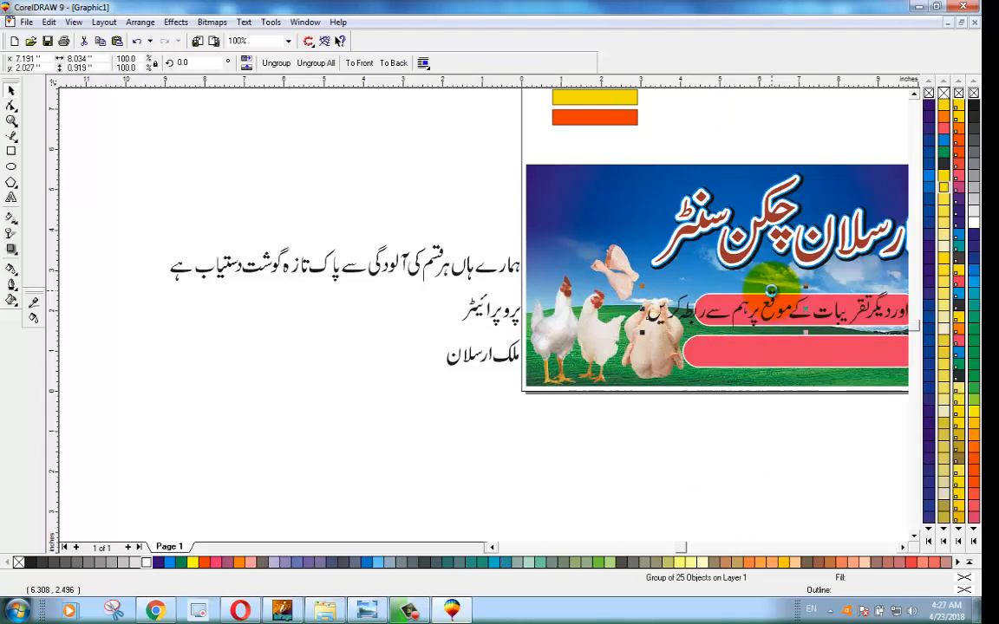
Group all pieces of the second Urdu line, the one about fresh meat, into one object
click(628, 406)
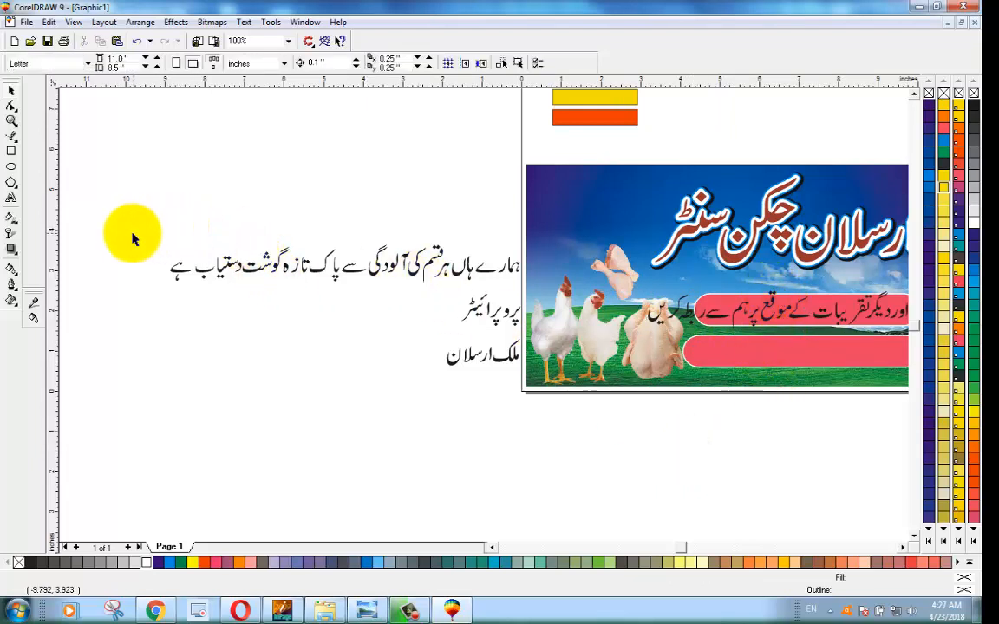
drag(131, 230, 548, 297)
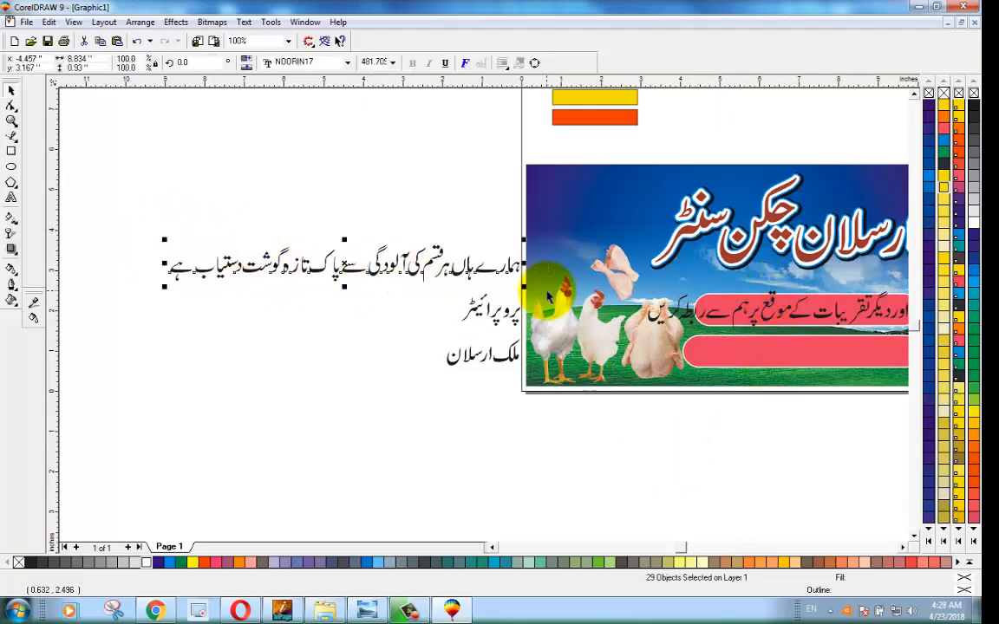
key(ctrl+g)
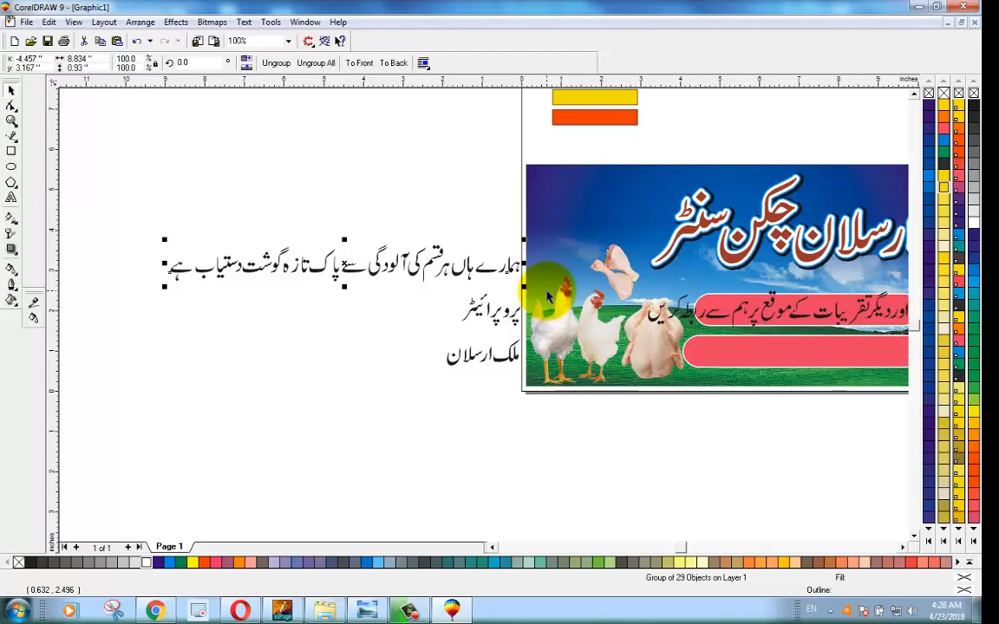
Align the grouped second Urdu line with the lower pink bar, centred both horizontally and vertically
shift+click(711, 355)
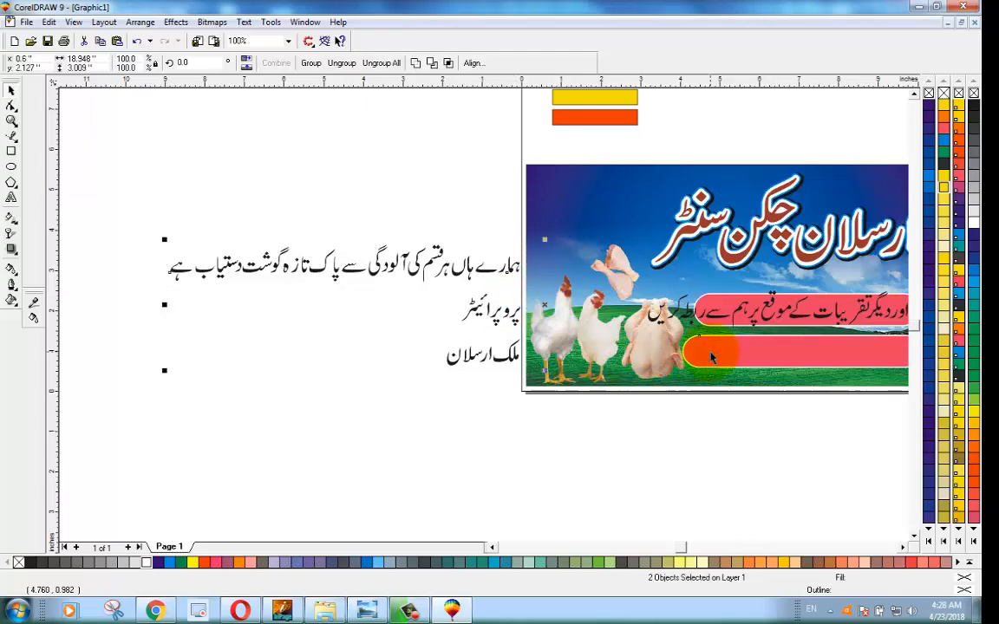
key(e)
key(c)
click(744, 434)
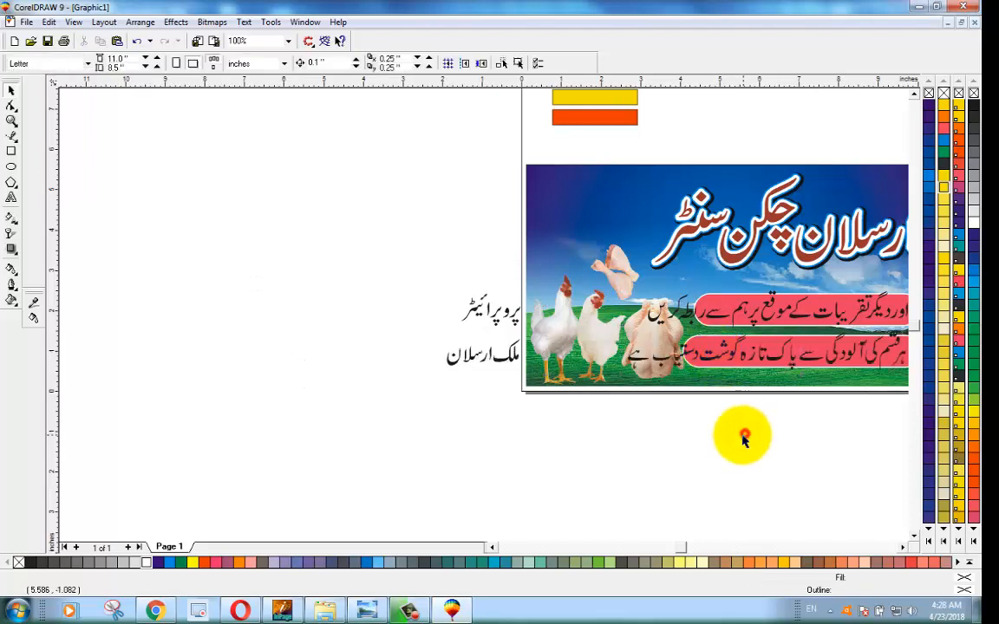
Group the pieces of the Urdu word for proprietor and move the group onto the banner's upper-left sky area
drag(418, 279, 565, 347)
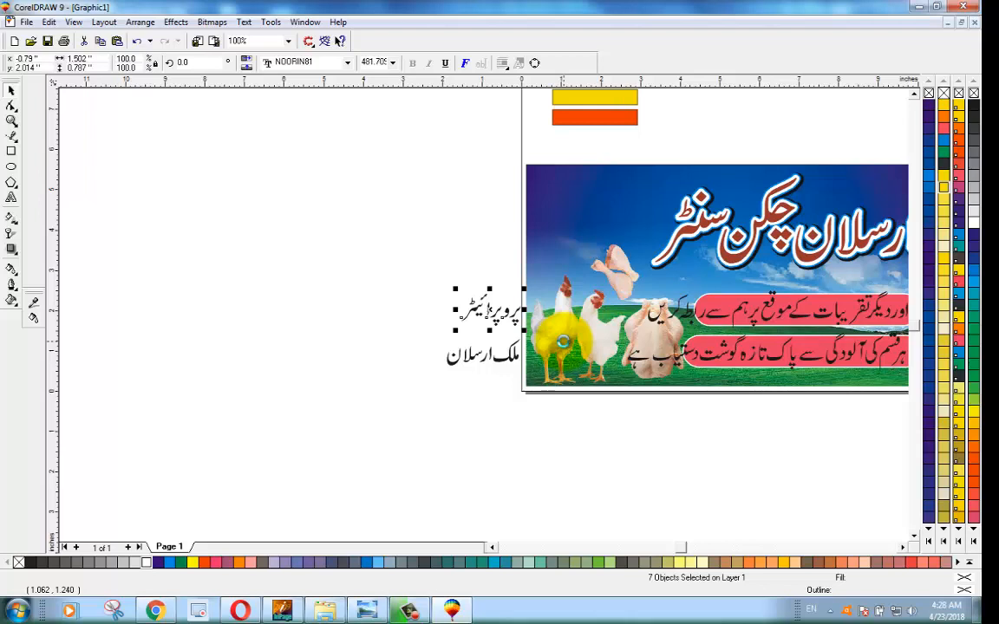
key(ctrl+g)
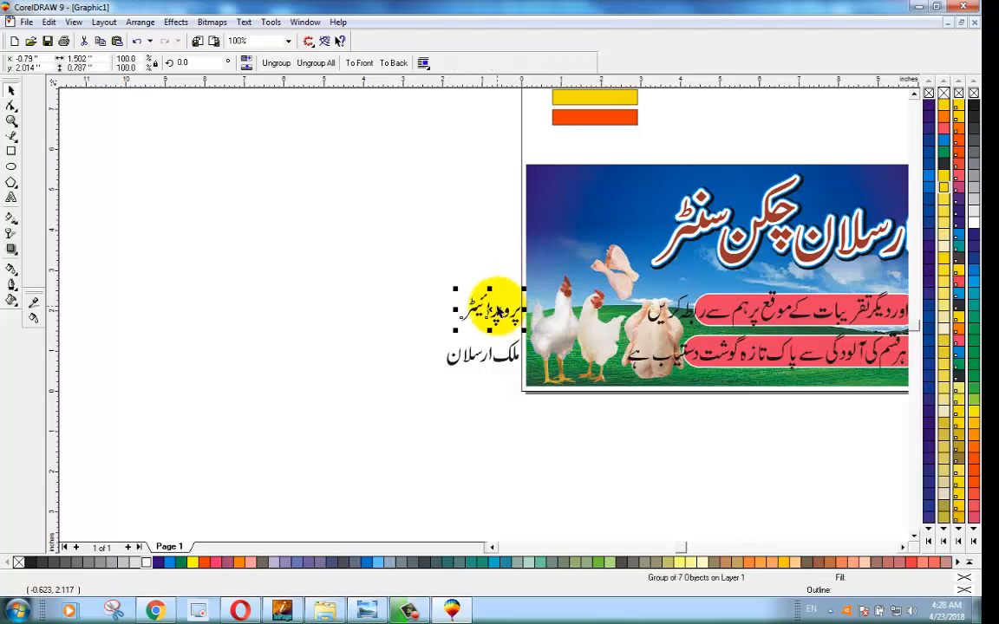
drag(490, 312, 614, 189)
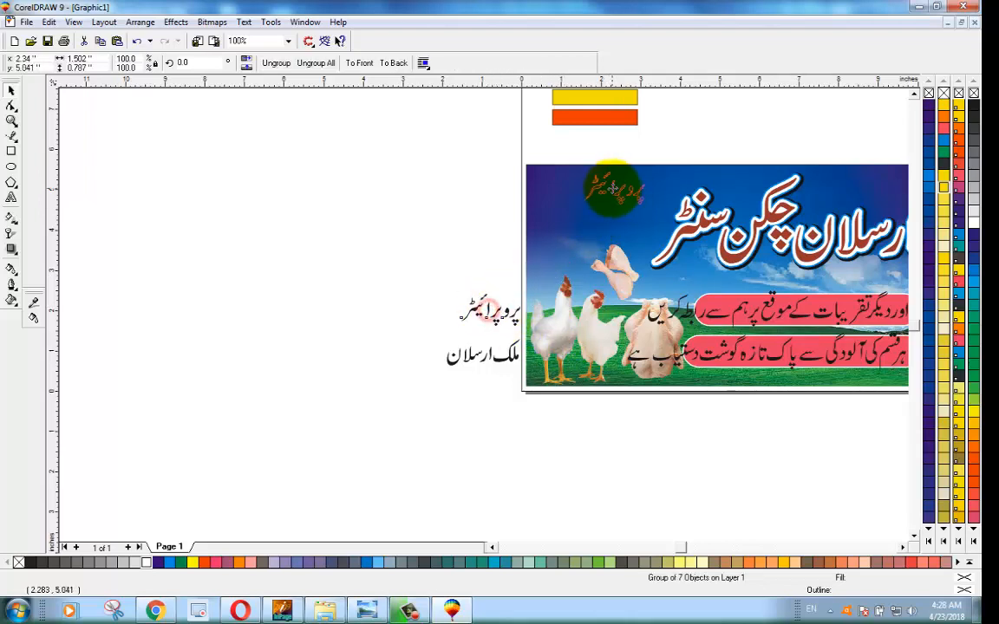
Group the pieces of the owner's name in Urdu and place it on the banner just below the proprietor word
drag(406, 329, 557, 390)
key(ctrl+g)
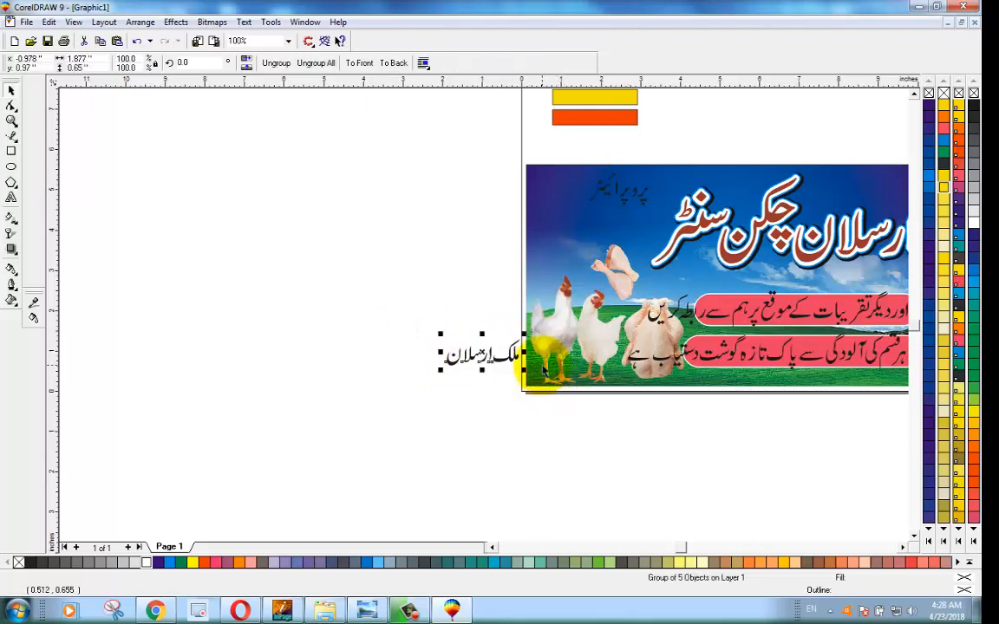
drag(480, 350, 579, 223)
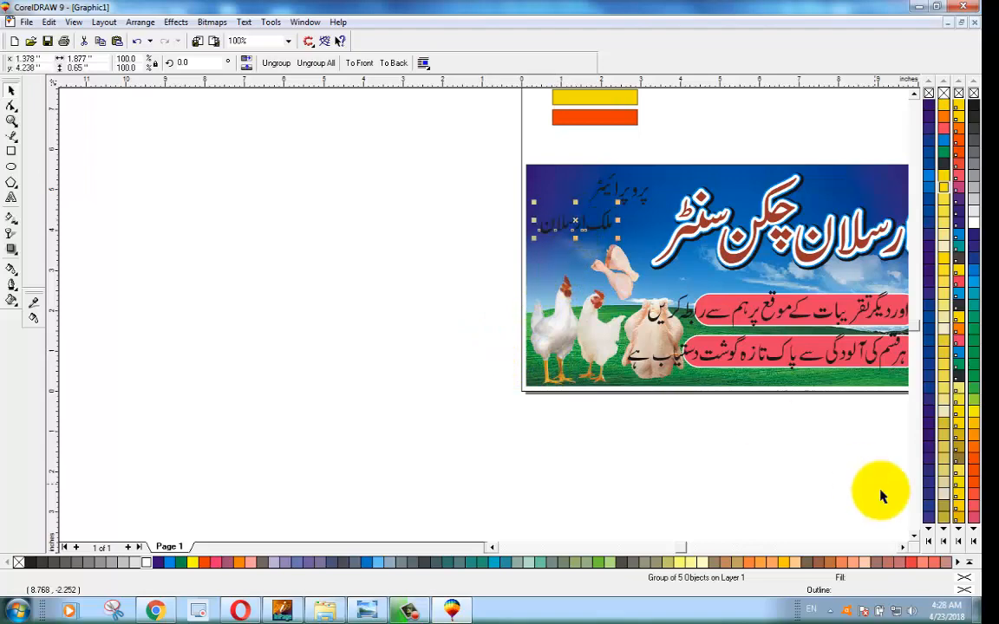
Scale the first Urdu line about its centre to about 5.43 by 0.62 inches, fitting it inside the upper pink bar
click(902, 547)
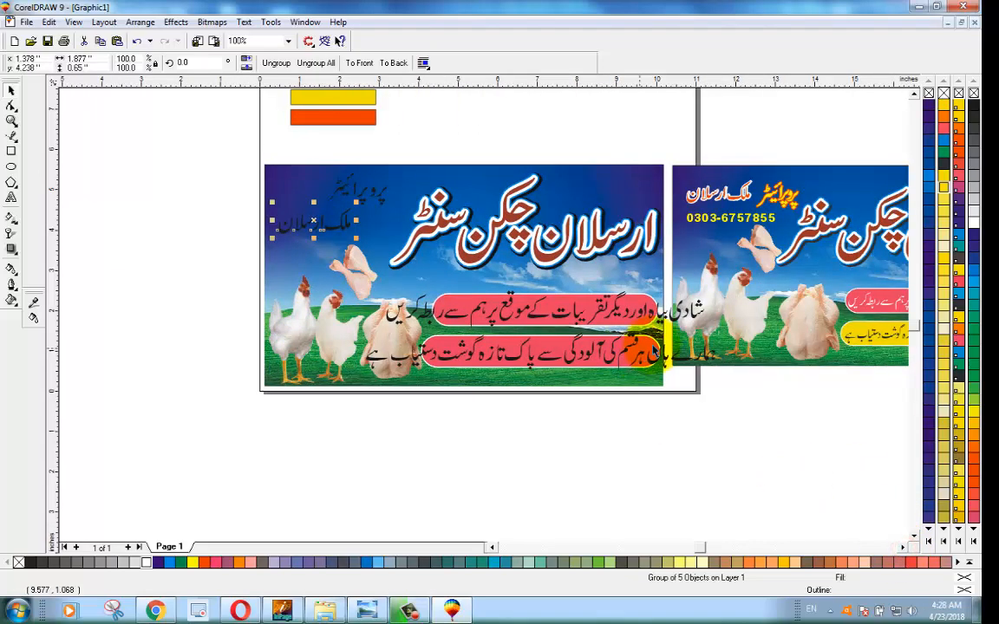
scroll(637, 407, up, 2)
scroll(624, 447, down, 2)
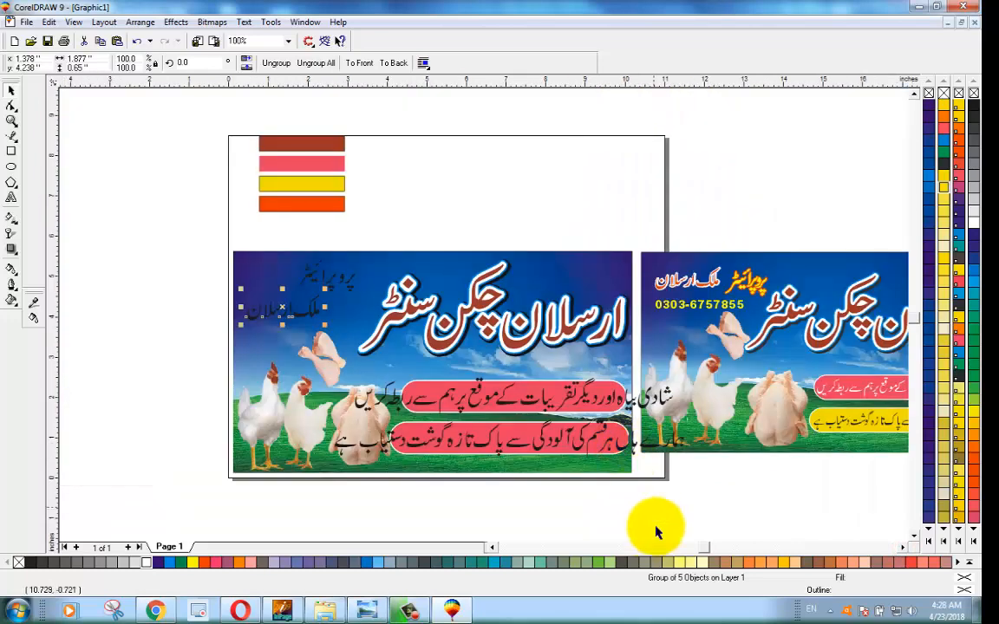
click(492, 547)
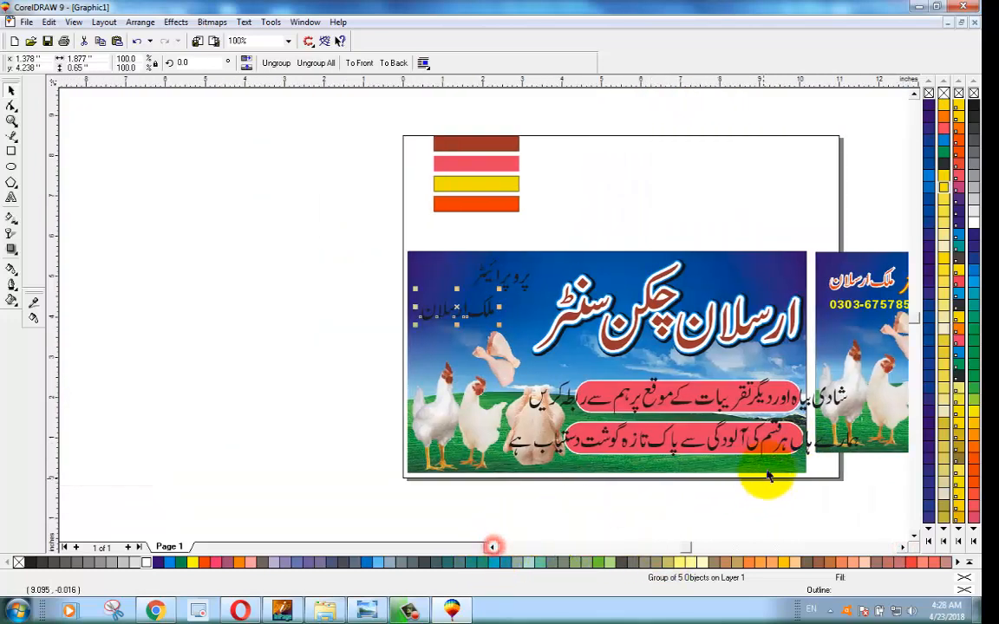
scroll(763, 468, up, 2)
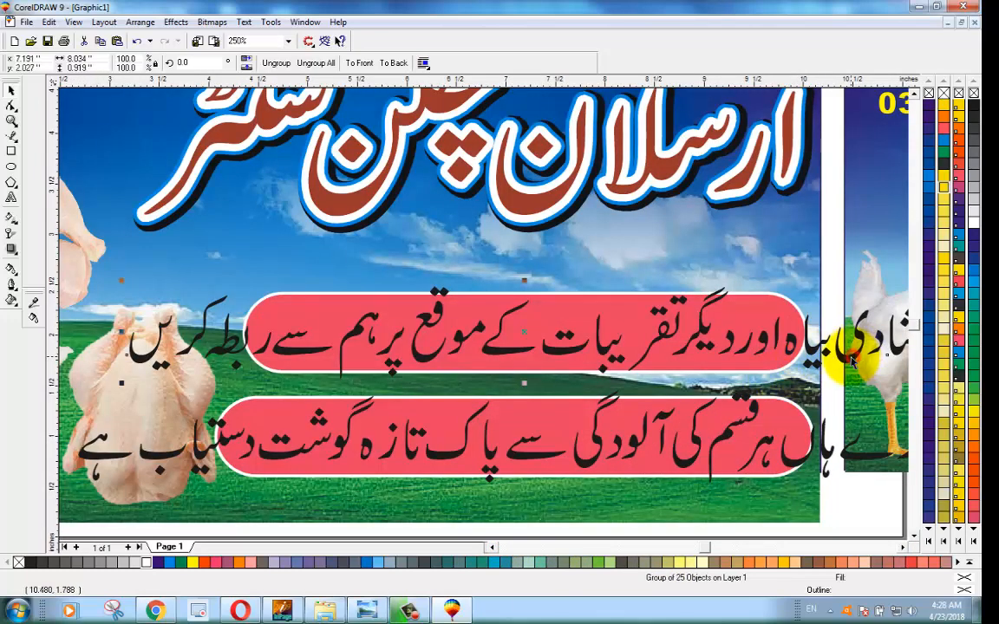
drag(121, 283, 194, 303)
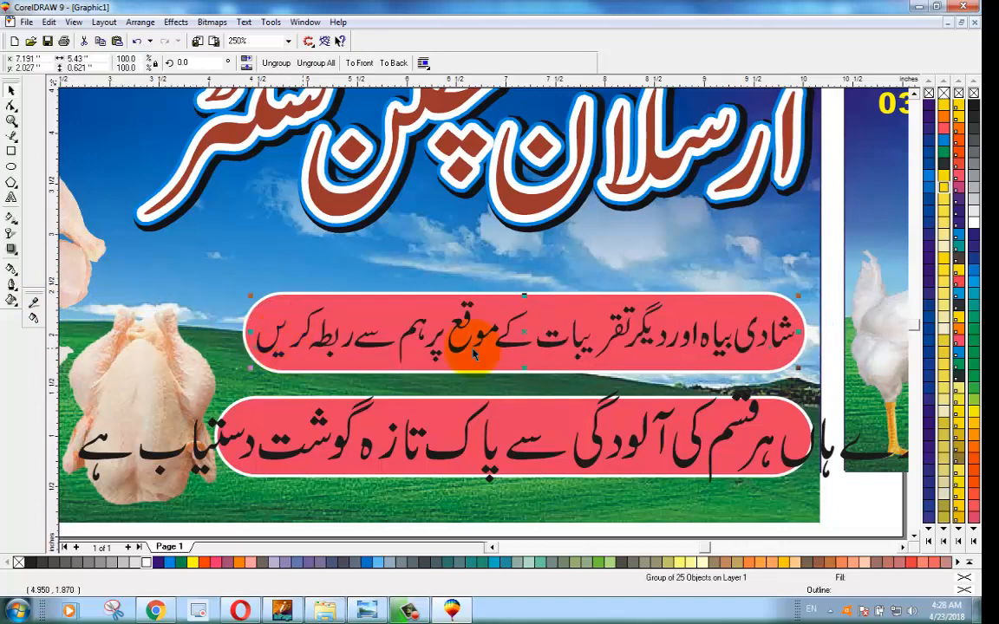
Scale the second Urdu line about its centre to about 5.79 by 0.61 inches, fitting it inside the lower bar
click(850, 460)
drag(70, 384, 205, 407)
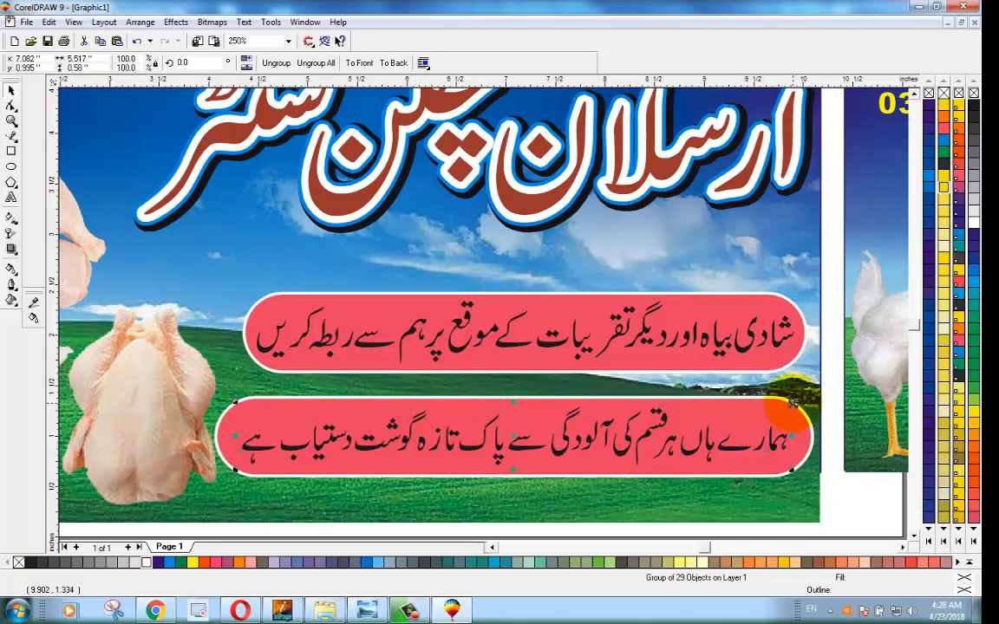
drag(791, 403, 806, 402)
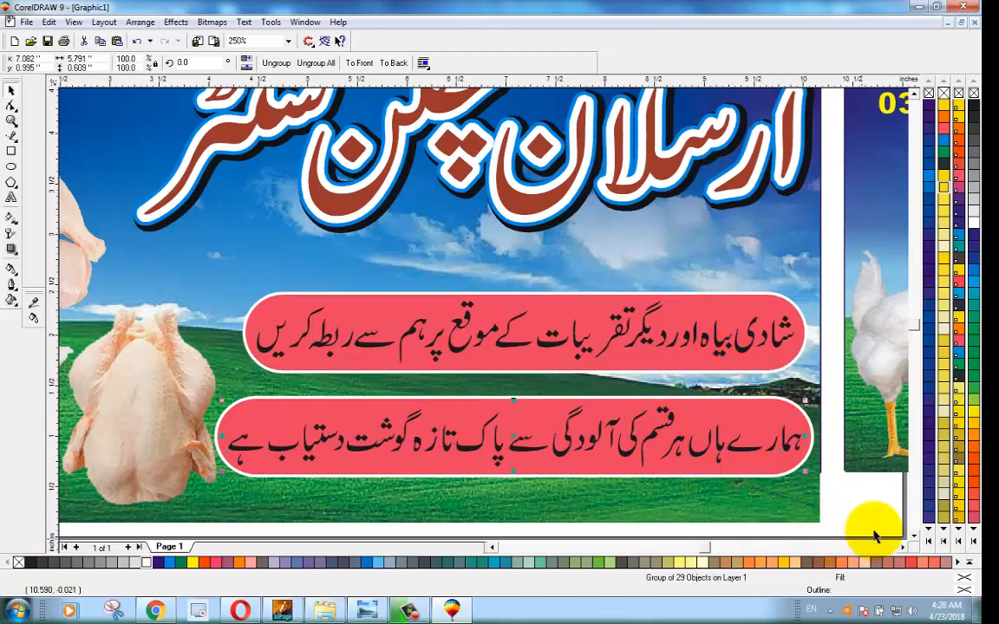
Change the fill of the lower rounded bar to yellow
click(875, 529)
click(793, 468)
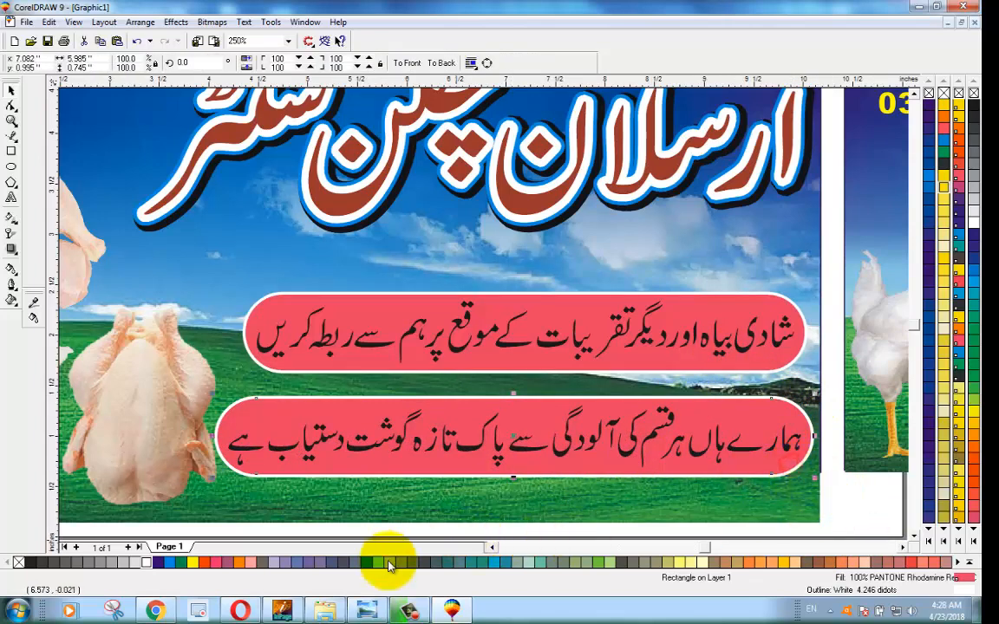
click(196, 563)
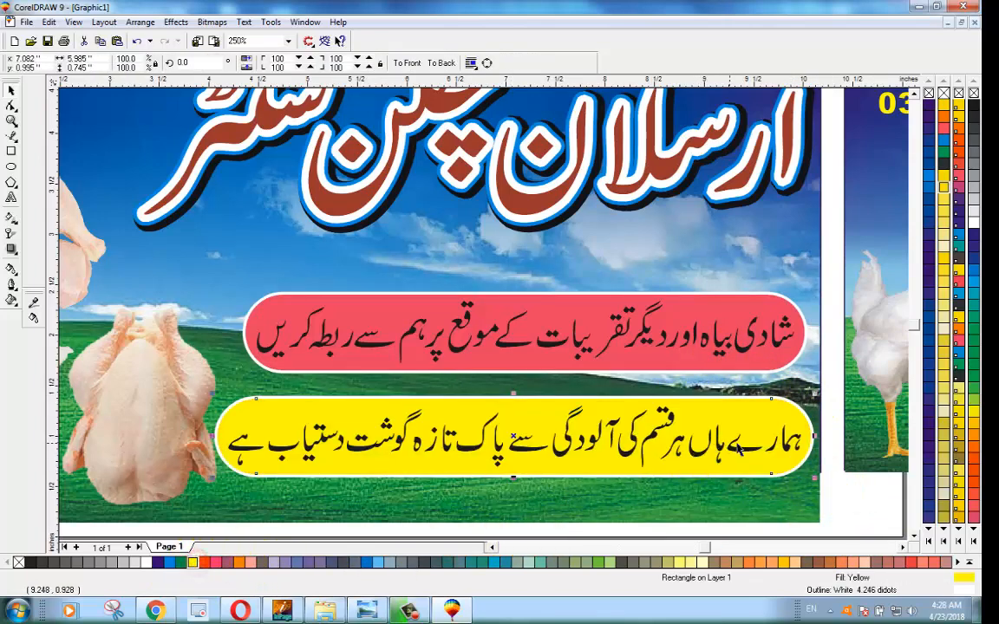
Fill the first Urdu line inside the upper pink bar with white
click(783, 345)
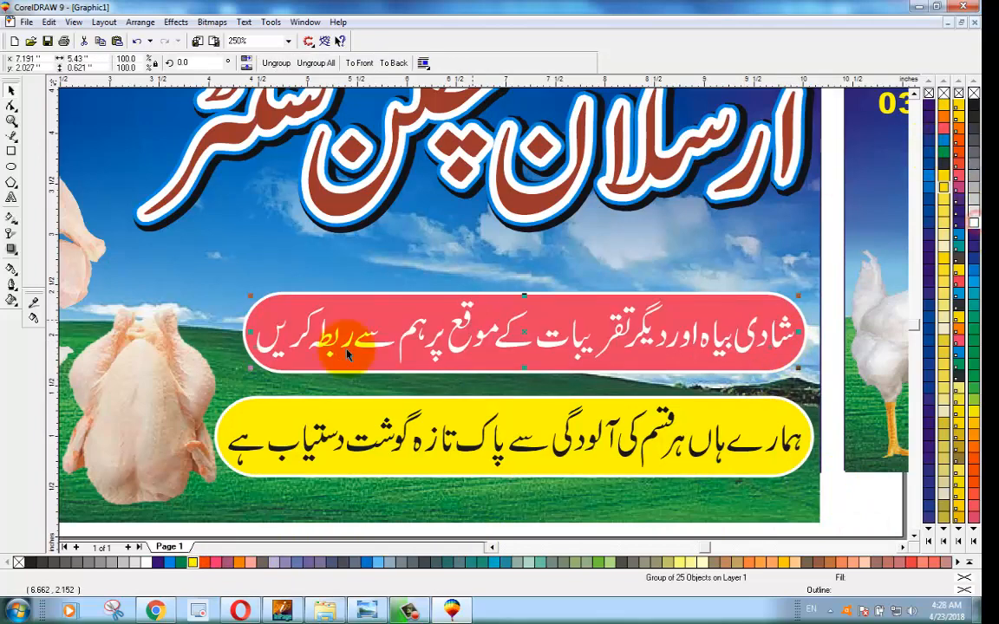
scroll(473, 347, down, 2)
click(568, 457)
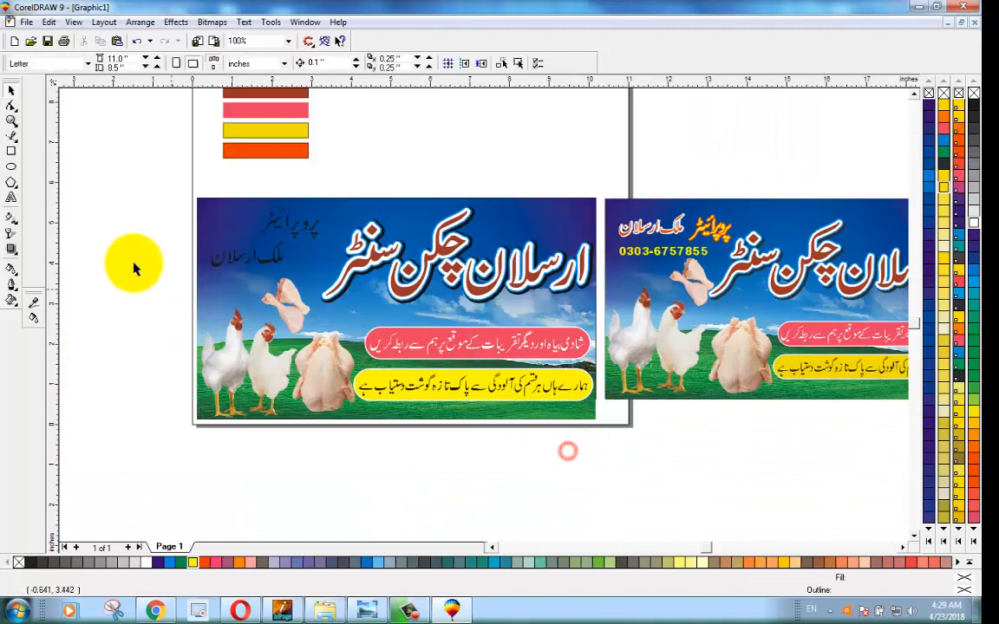
Fill the grouped owner's name at the banner's upper left with orange-red
scroll(134, 268, up, 2)
scroll(908, 94, up, 2)
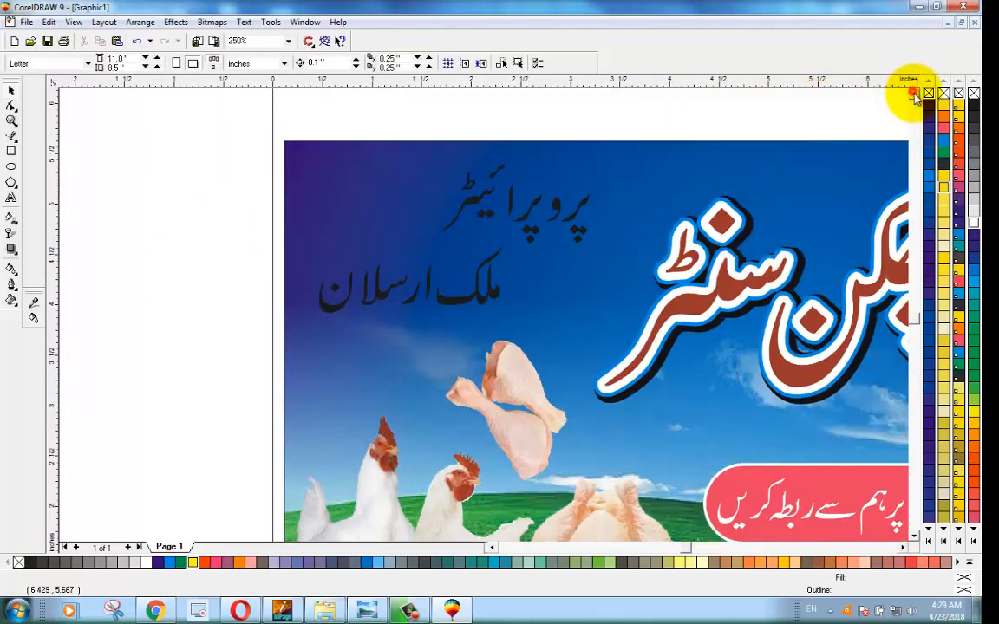
click(90, 250)
scroll(555, 342, up, 1)
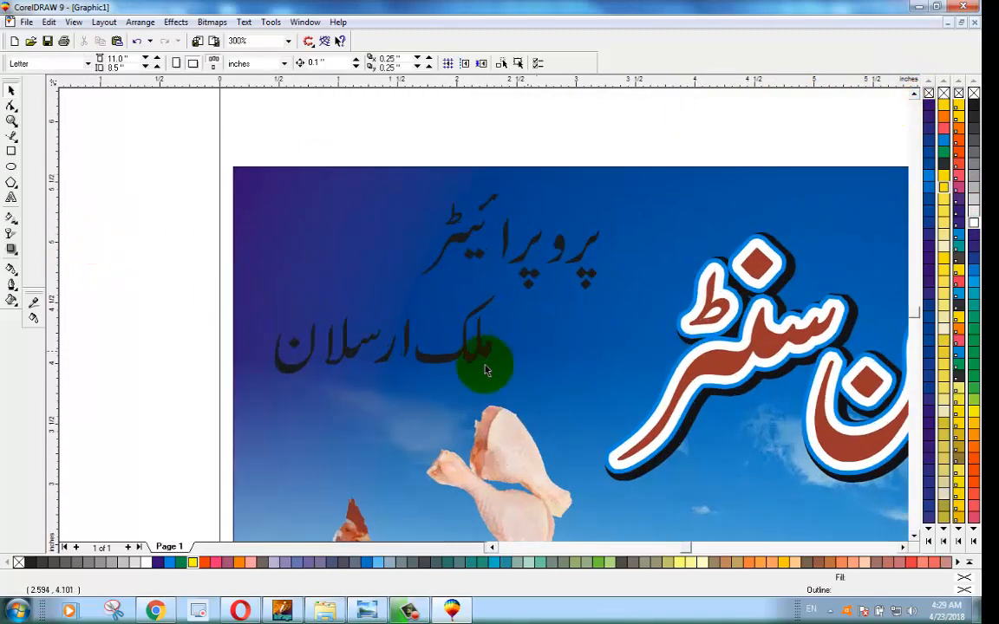
click(475, 360)
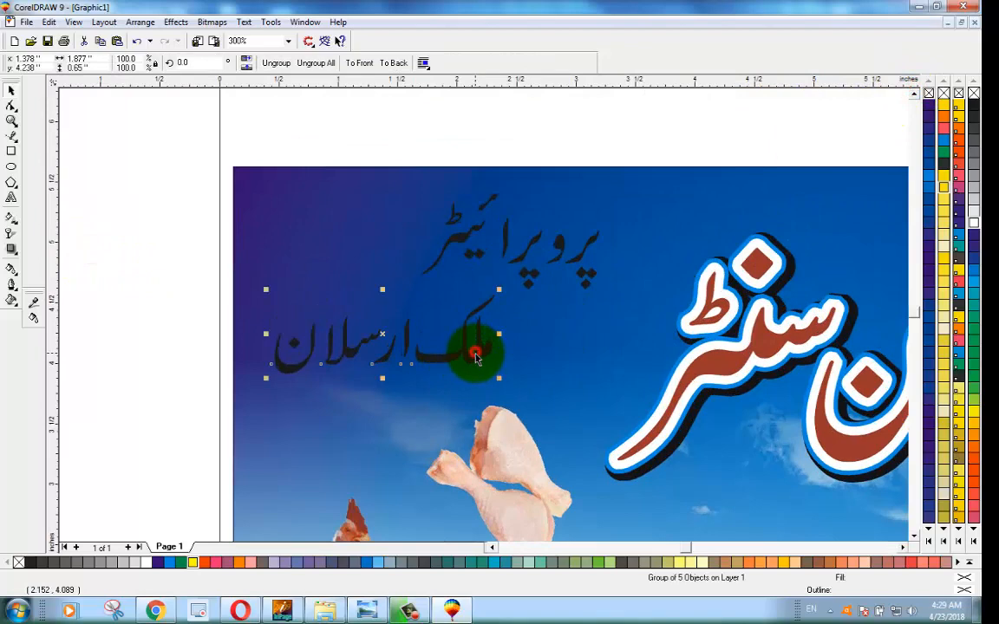
click(205, 563)
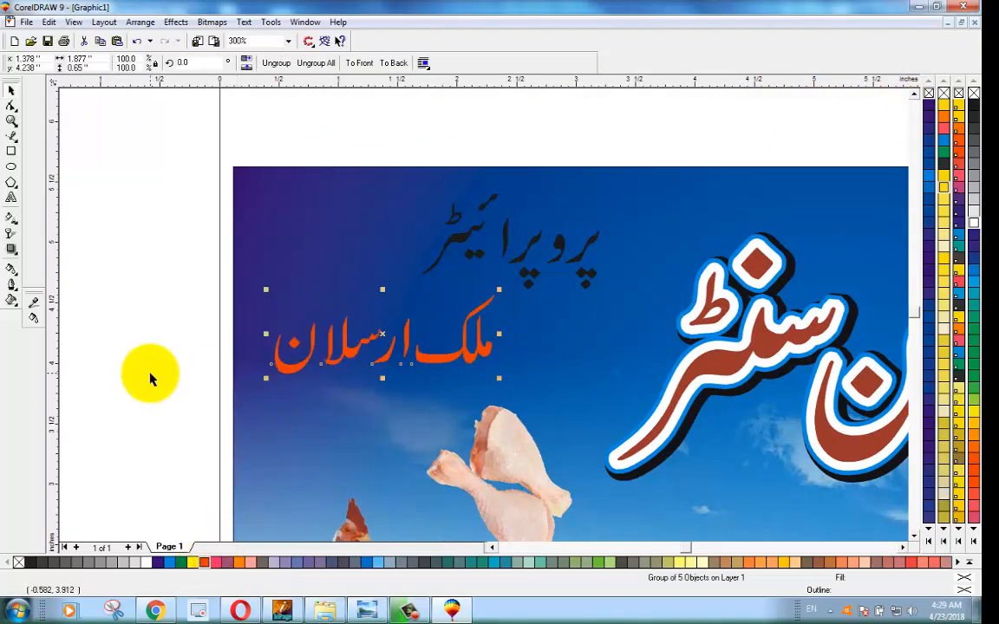
Give the owner's name a white 2.0 didot outline with rounded corners, placed behind the fill and scaling with the image
key(F12)
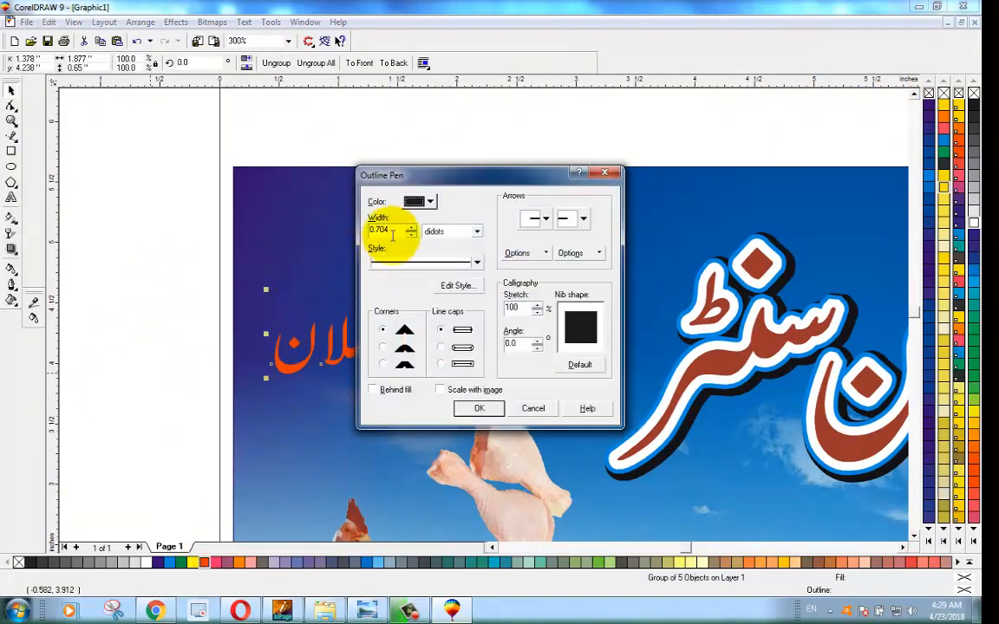
drag(396, 228, 337, 227)
text(2.0)
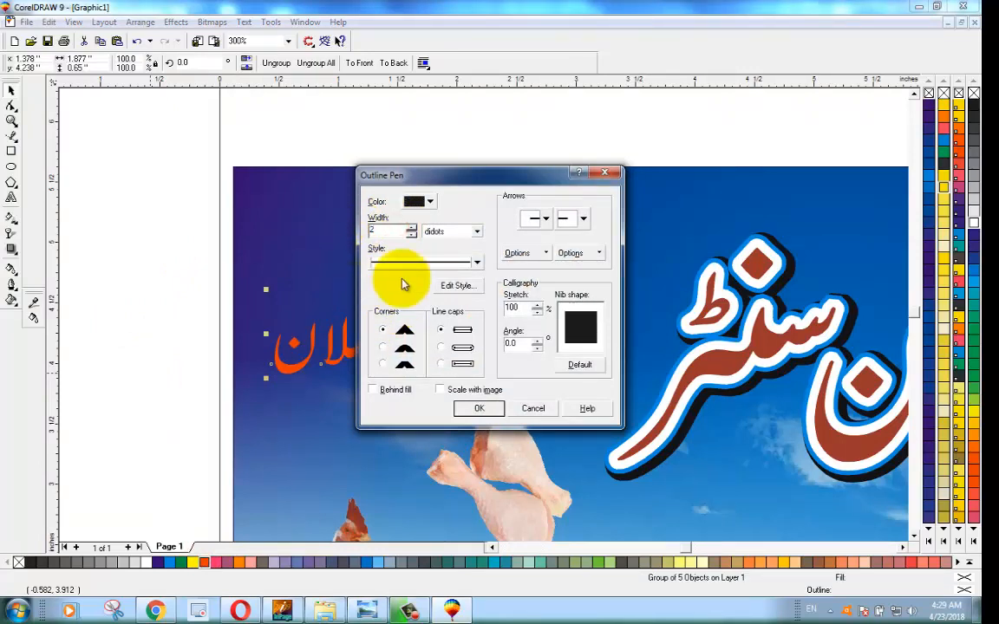
click(425, 203)
click(452, 229)
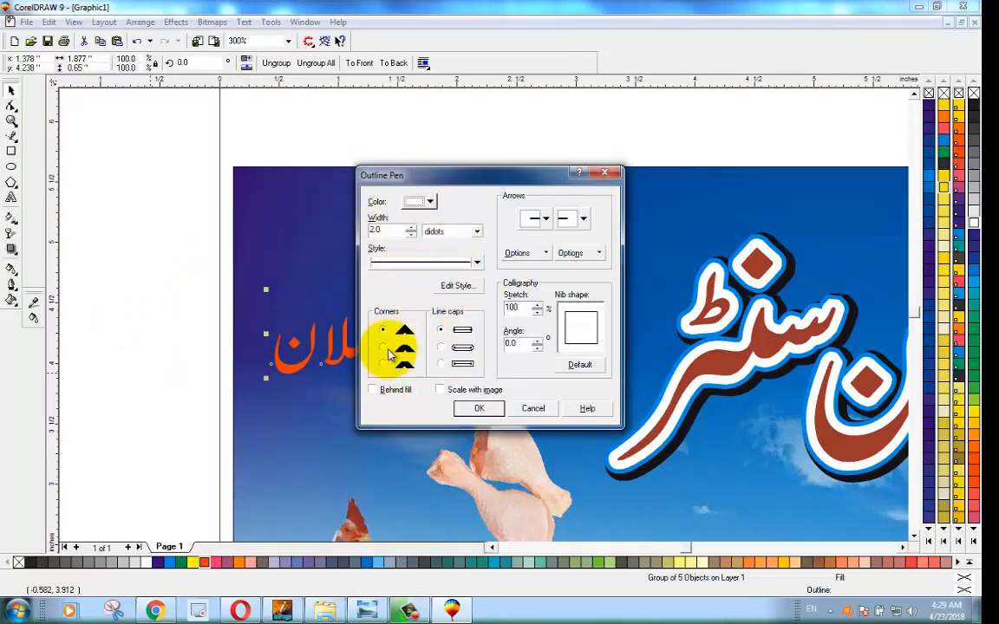
click(383, 348)
click(443, 390)
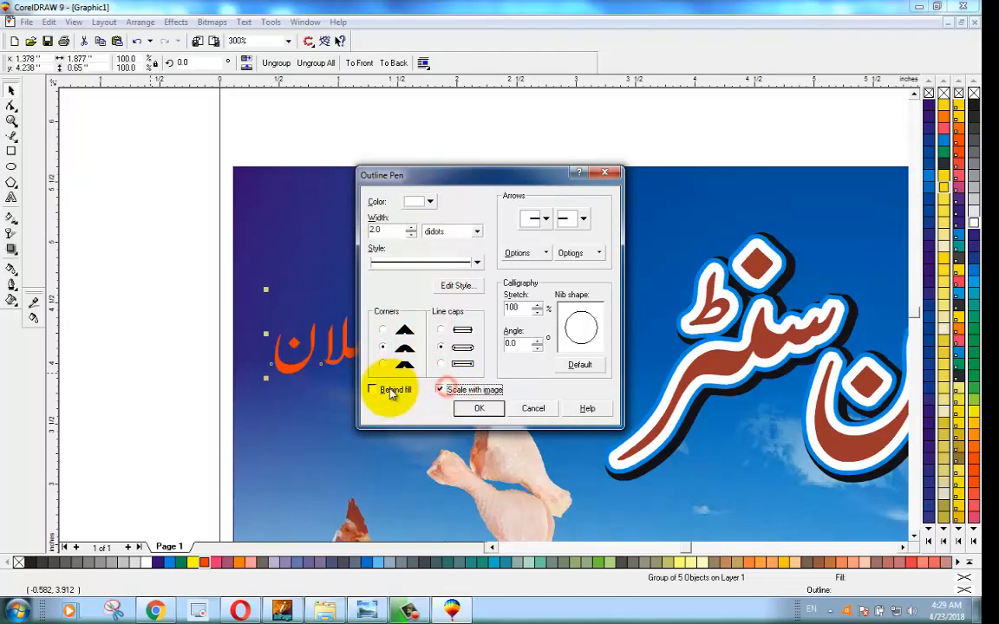
click(374, 390)
click(478, 408)
click(189, 367)
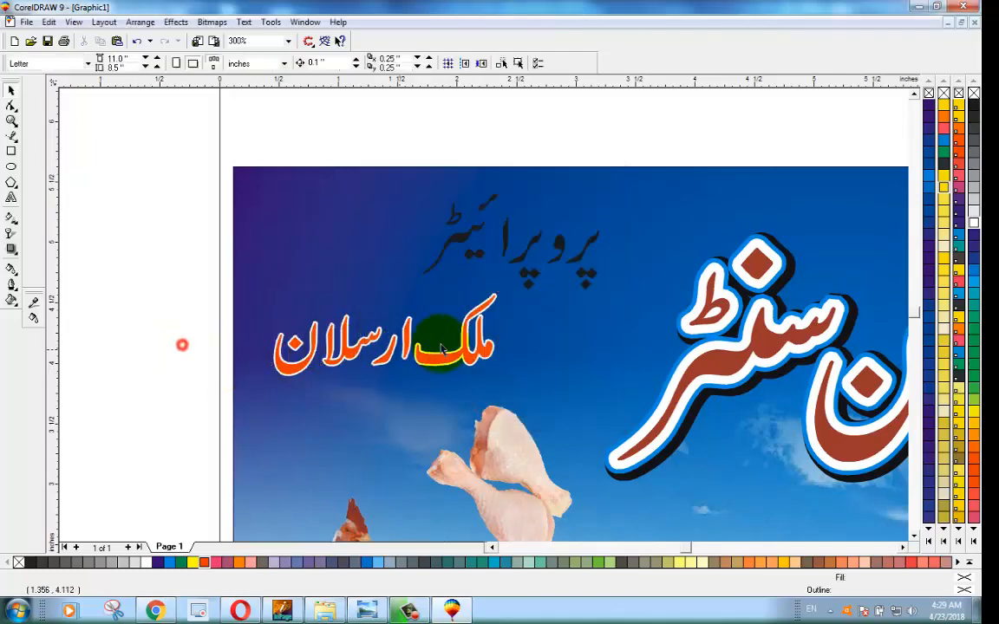
Ungroup the Urdu proprietor word, close the gaps between its letters, and regroup the pieces
click(569, 234)
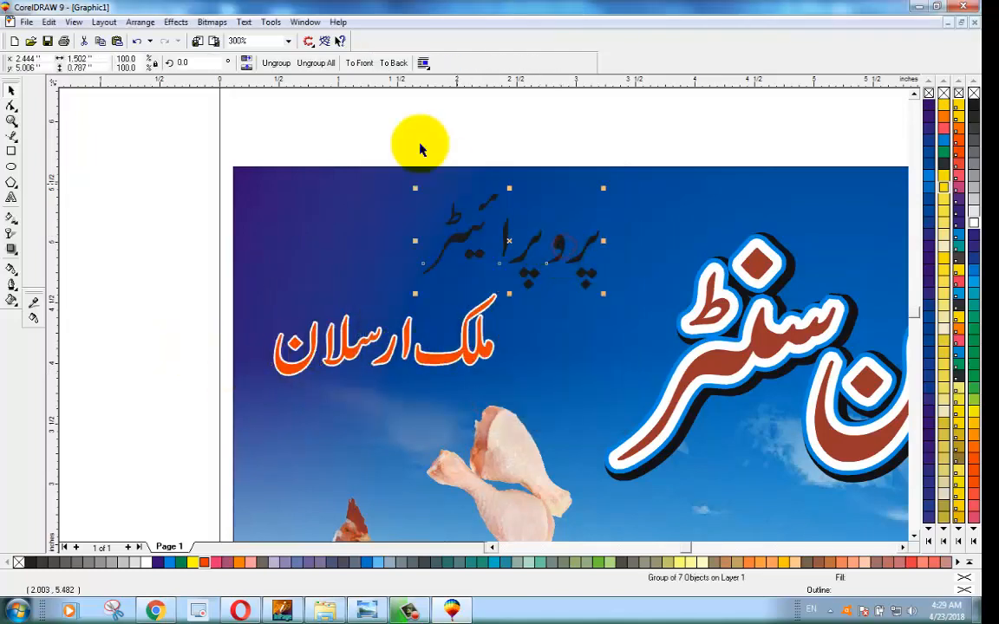
click(276, 62)
click(317, 111)
click(561, 243)
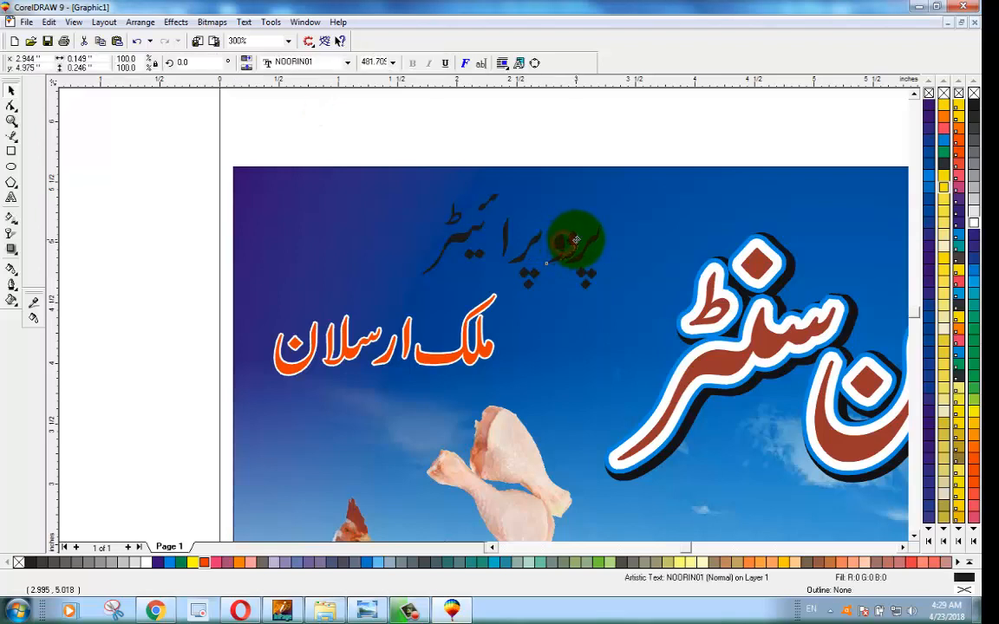
drag(575, 240, 553, 276)
click(535, 277)
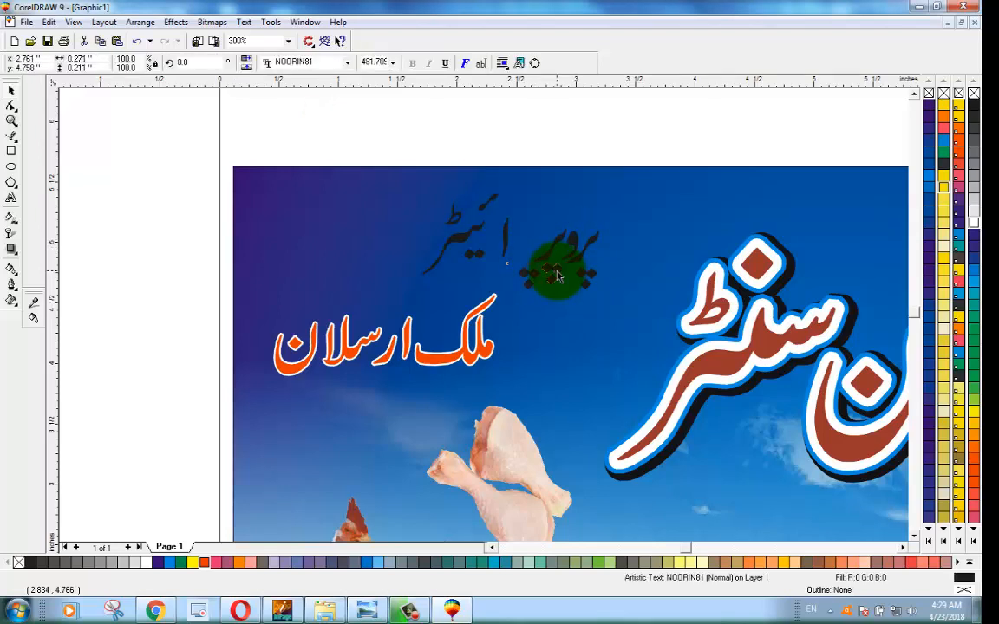
drag(507, 239, 541, 237)
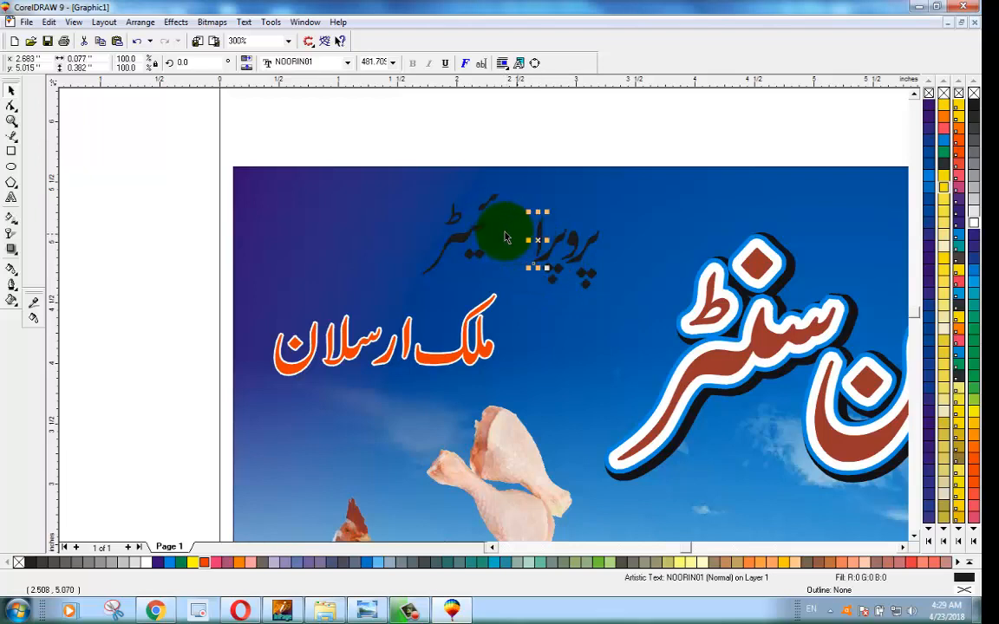
drag(464, 234, 497, 239)
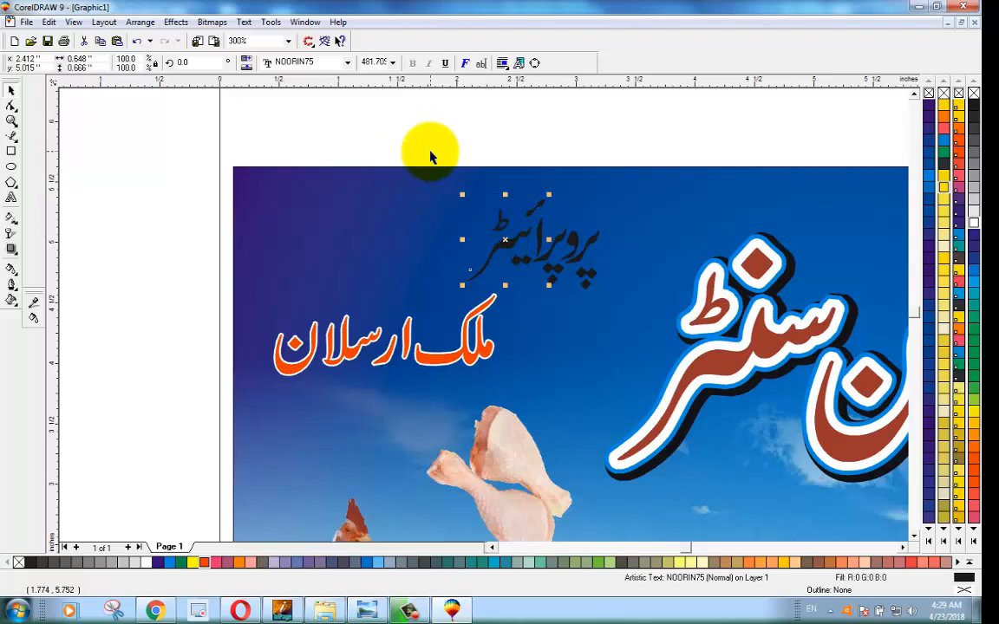
drag(430, 151, 622, 300)
key(ctrl+g)
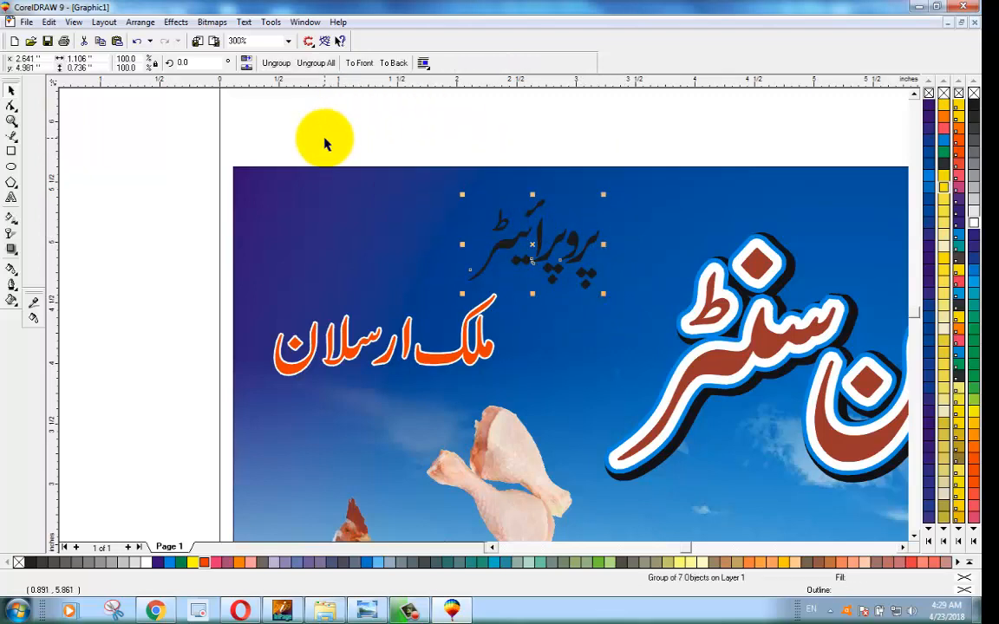
Fill the proprietor word with orange-red and add a yellow 2.0 didot outline with rounded corners and caps, behind the fill and scaling with the image
click(205, 563)
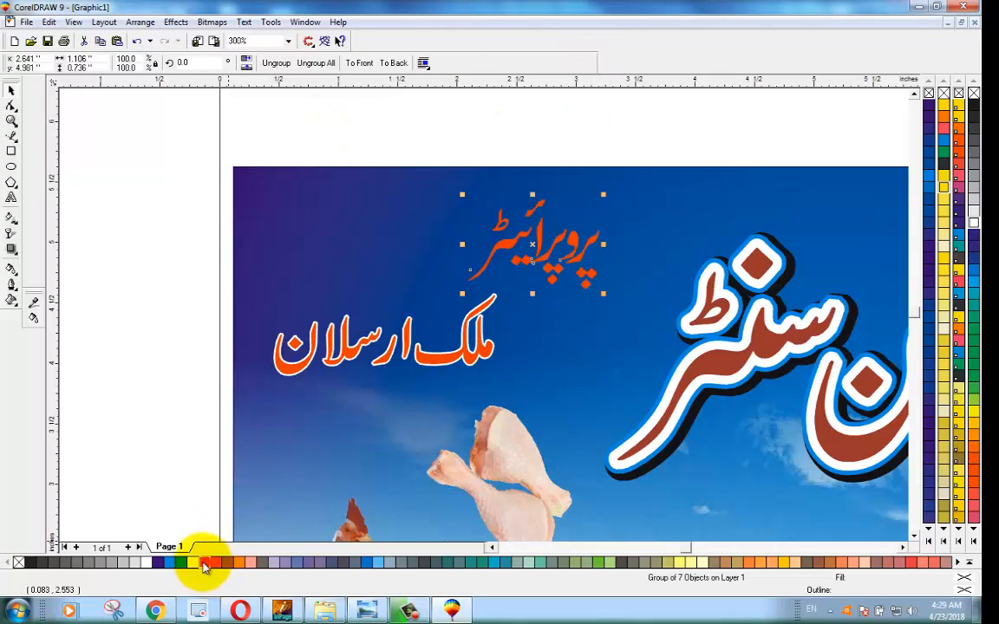
key(F12)
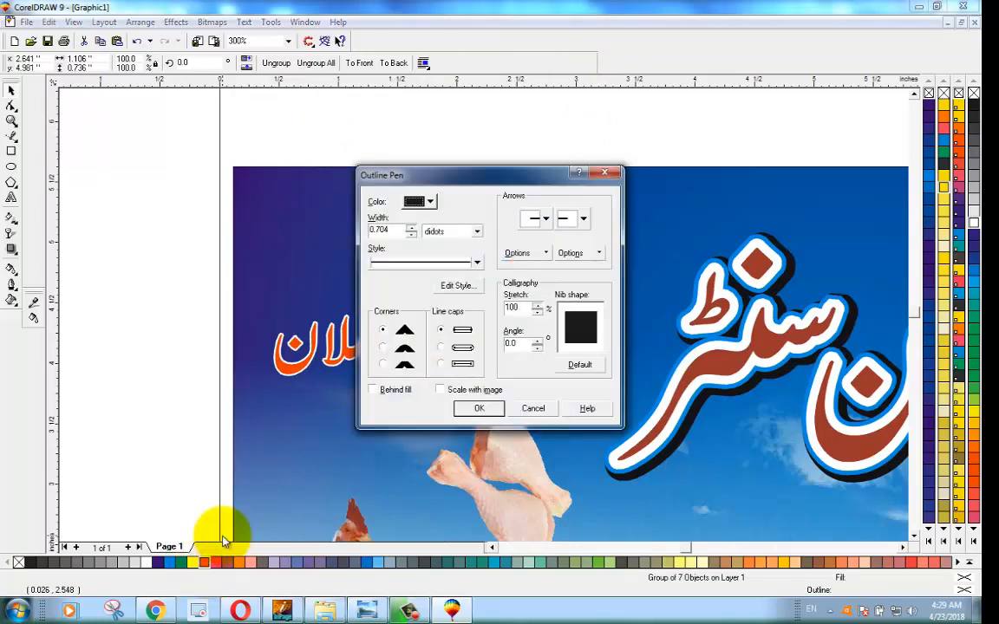
click(430, 203)
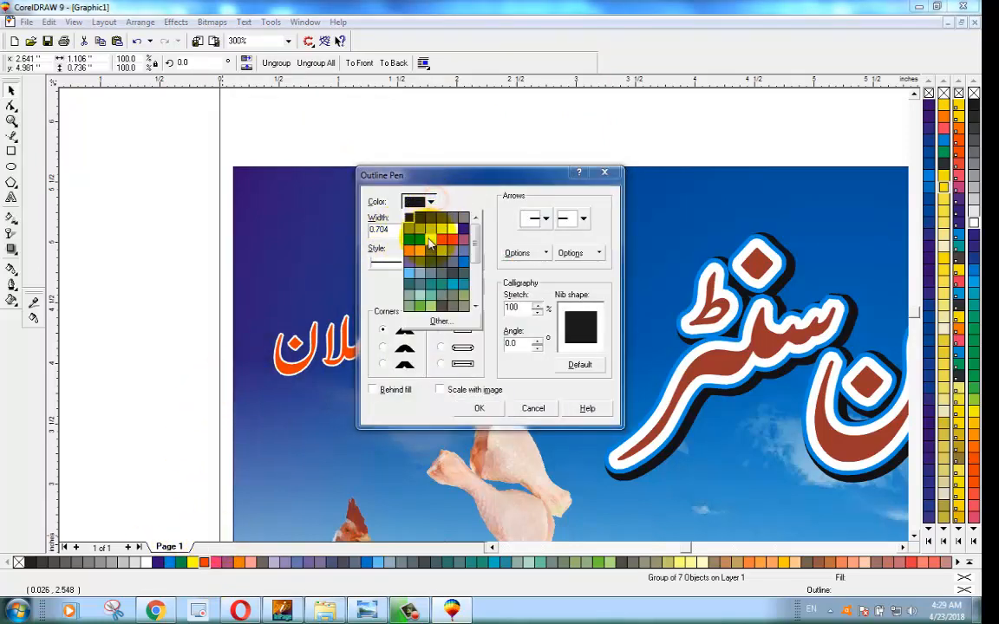
click(431, 242)
drag(395, 230, 365, 232)
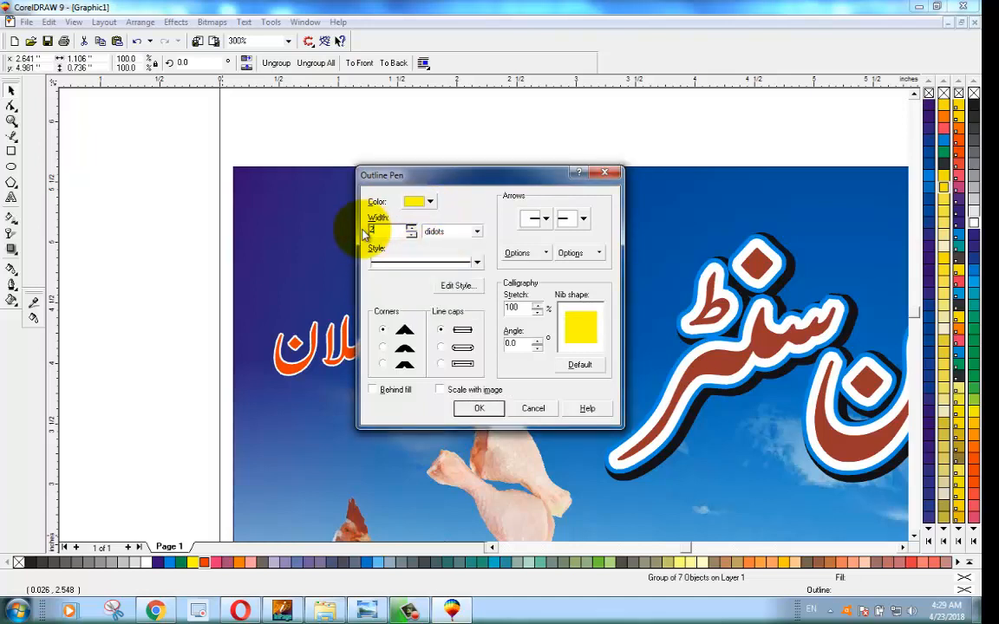
click(383, 347)
click(441, 347)
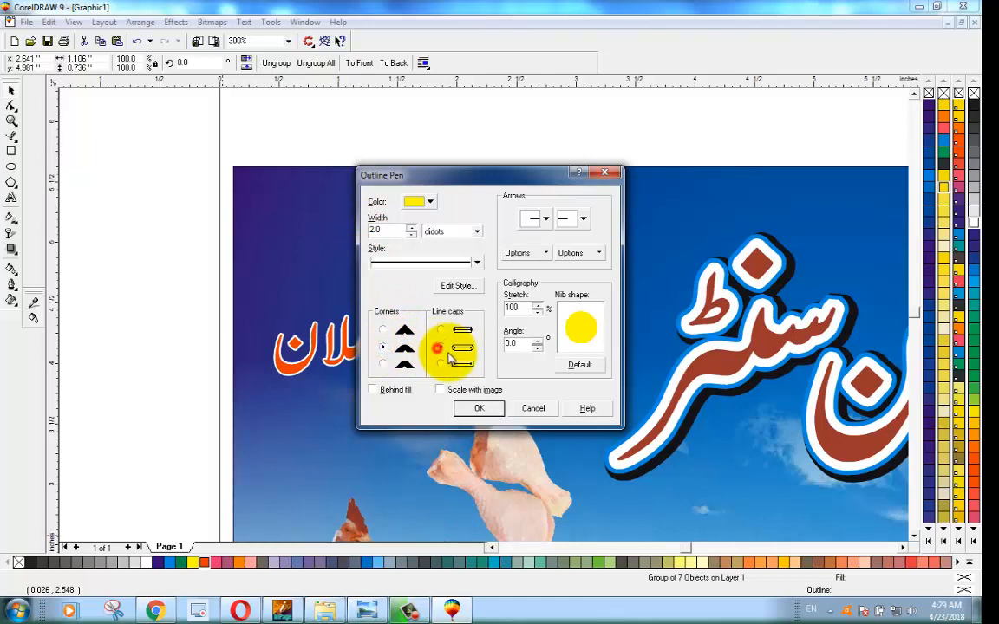
click(440, 390)
click(382, 391)
click(479, 407)
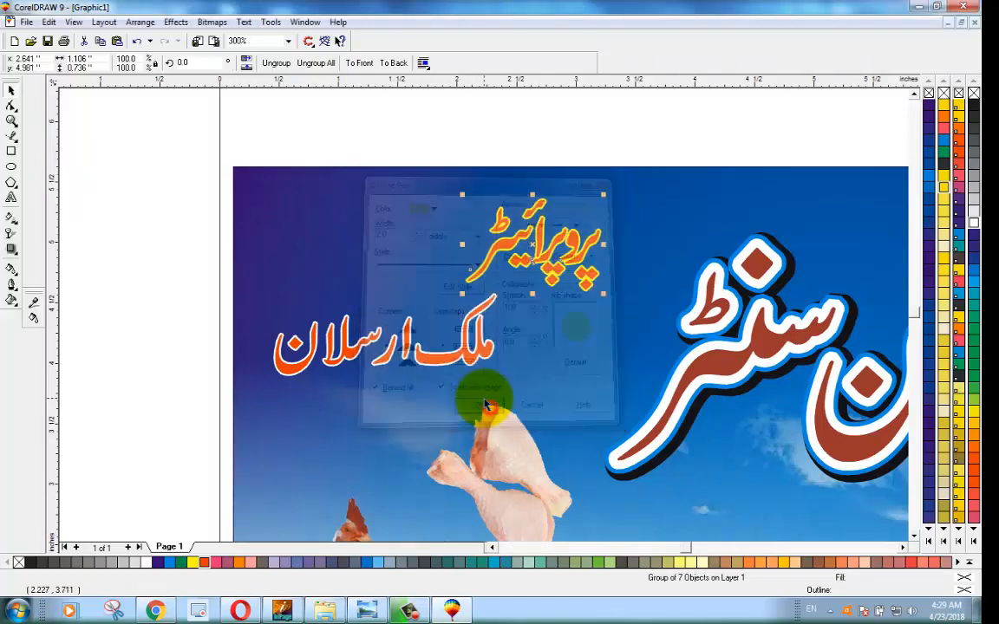
click(569, 148)
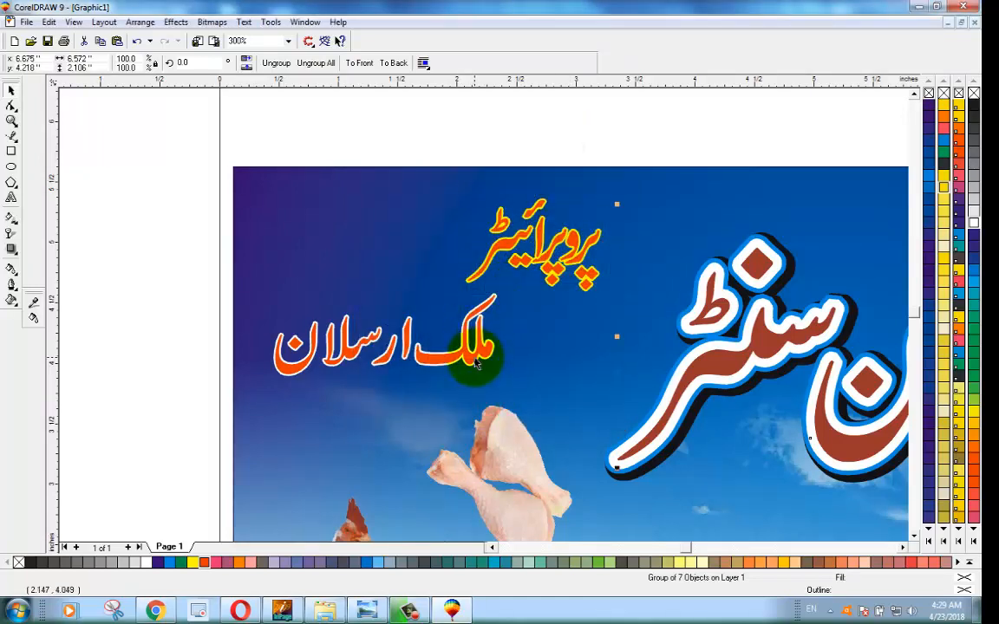
Arrange the owner's name and the proprietor word side by side in the banner's upper left, beside the main heading
drag(573, 245, 635, 262)
drag(464, 356, 496, 272)
drag(570, 266, 563, 267)
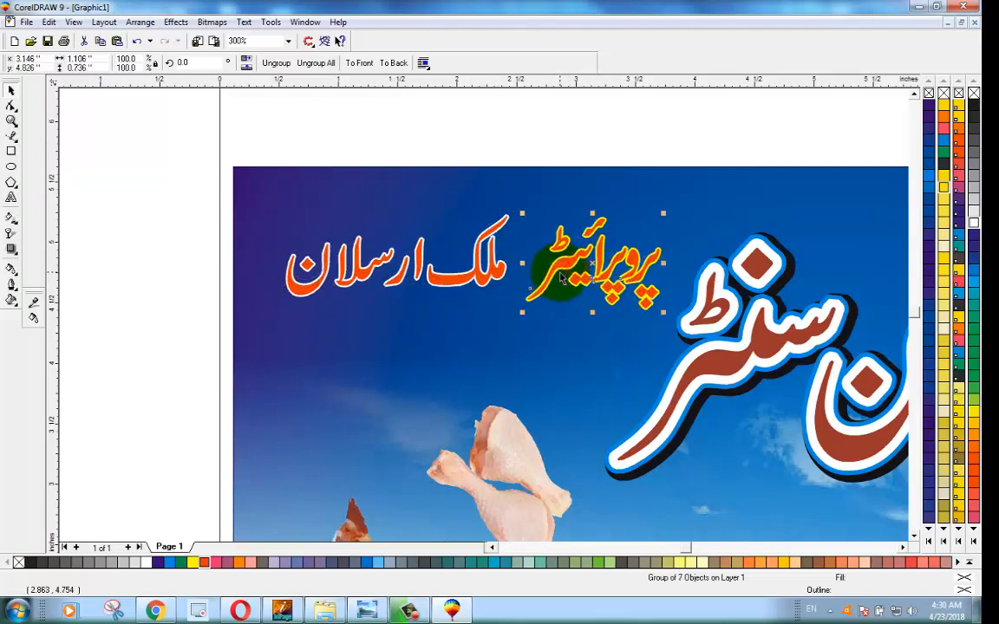
click(131, 228)
scroll(570, 326, down, 2)
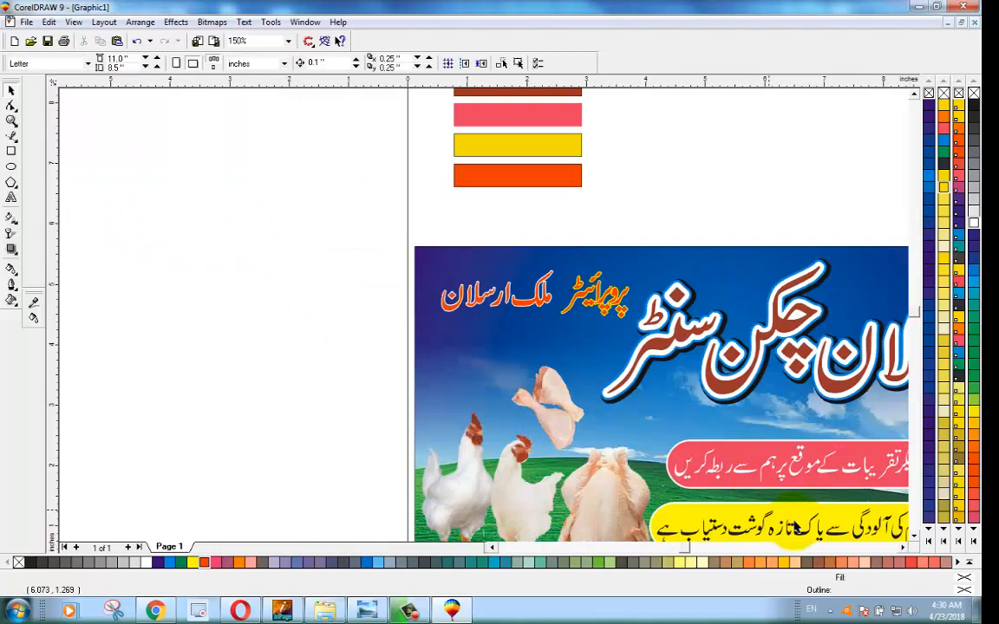
click(903, 547)
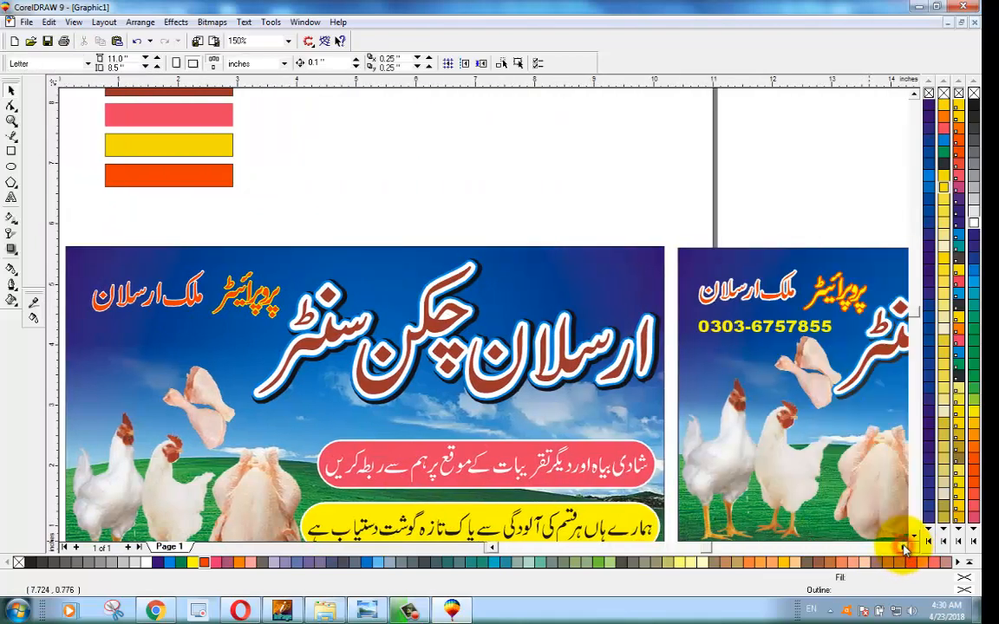
click(744, 331)
drag(744, 330, 292, 361)
key(ctrl+z)
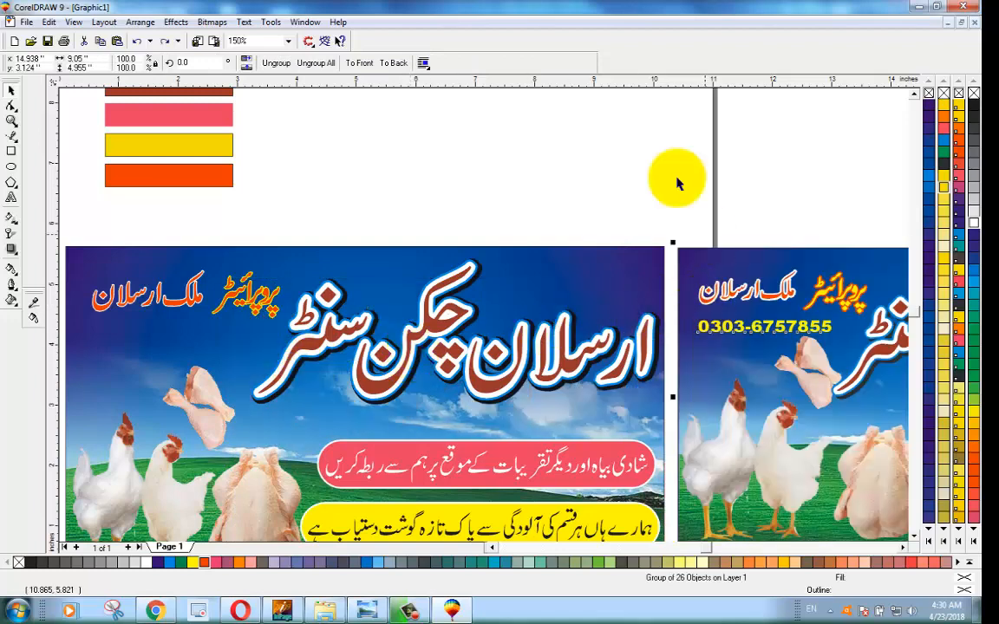
click(631, 152)
Ungroup the reference banner and place a copy of its yellow phone number on the new banner below the owner's name
click(744, 331)
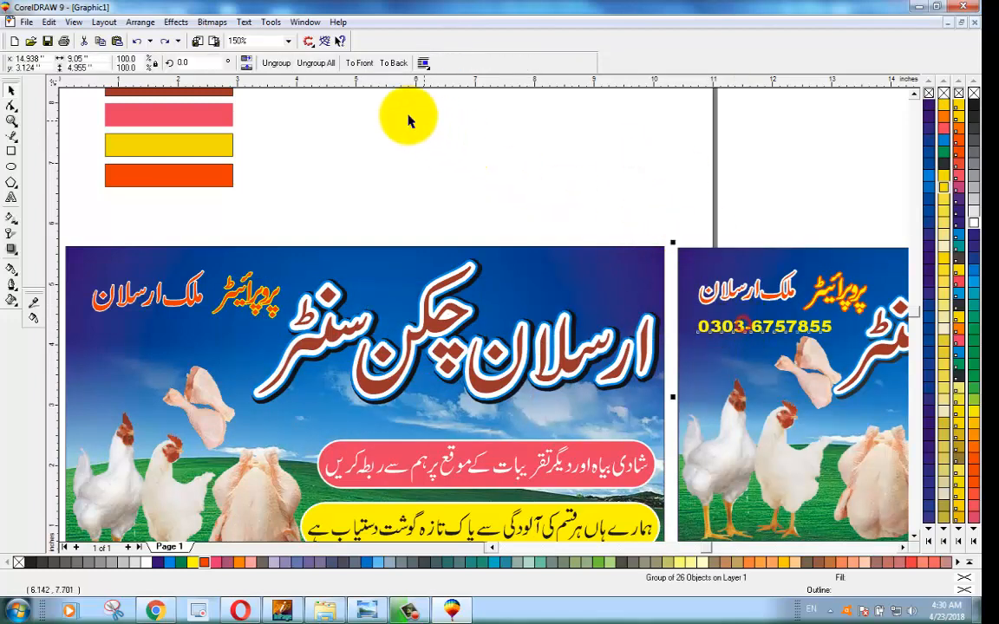
click(269, 66)
click(383, 187)
drag(757, 338, 139, 335)
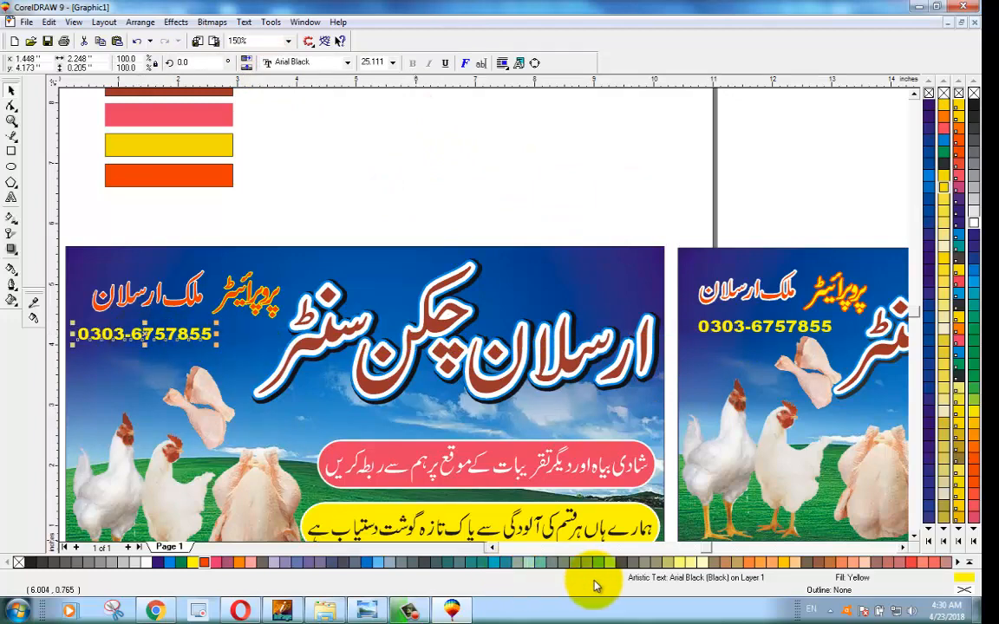
Shift the phone number beneath the middle of the proprietor line and enlarge it to about 2.62 inches wide
click(491, 547)
click(491, 547)
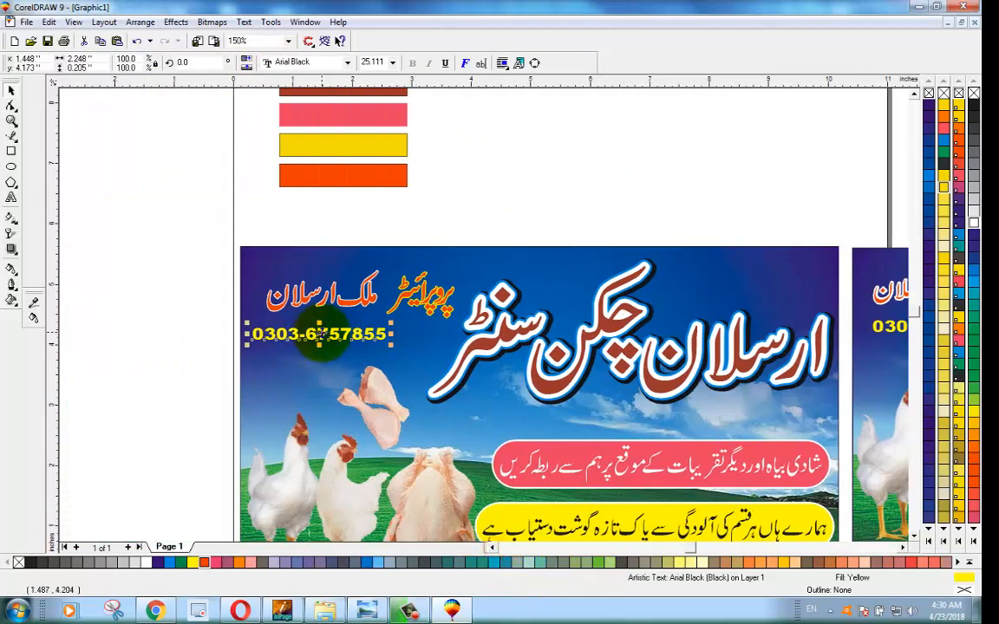
drag(338, 343, 367, 349)
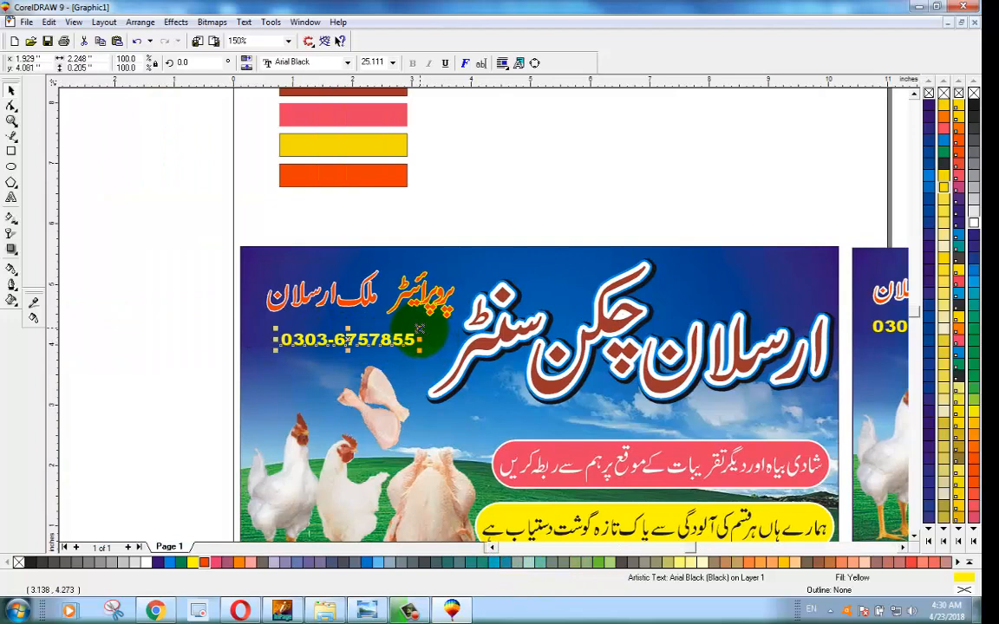
drag(419, 328, 430, 320)
Convert the phone number to curves and stretch it wider and taller, filling the space between the proprietor line and the drumsticks
scroll(356, 340, up, 2)
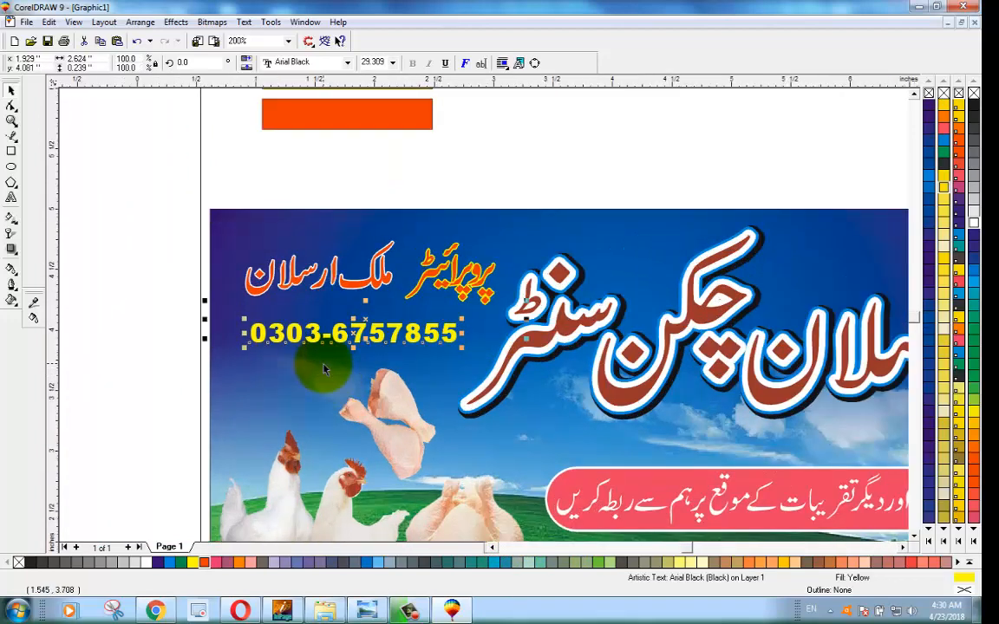
click(365, 323)
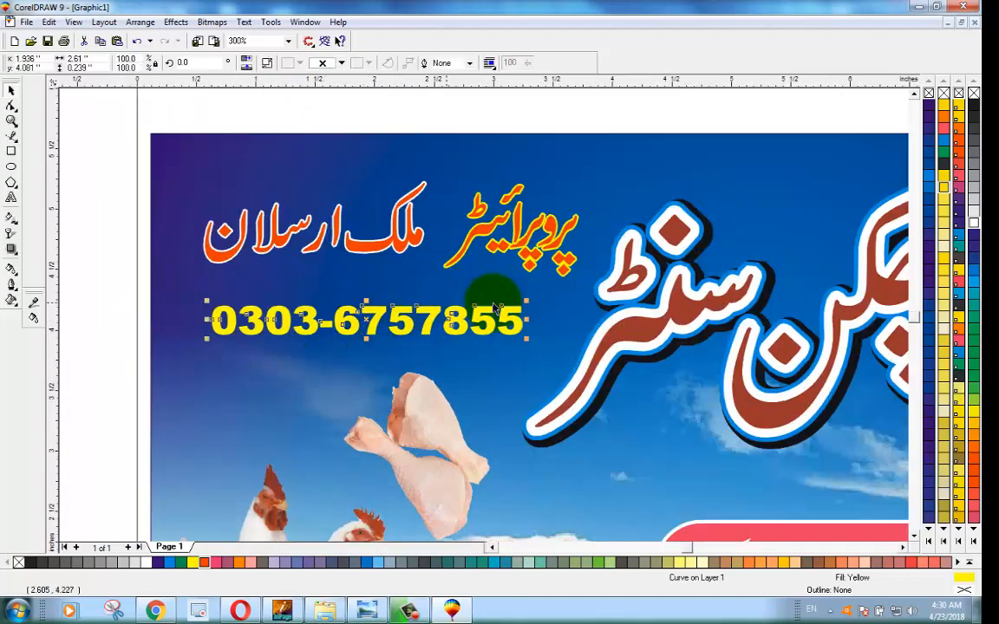
drag(527, 299, 535, 297)
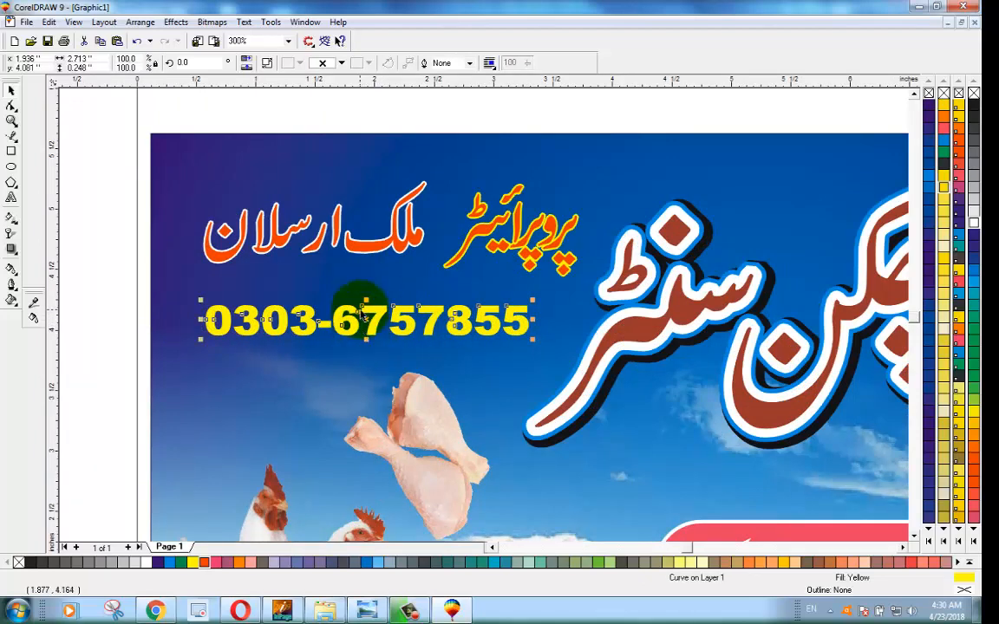
drag(366, 301, 365, 286)
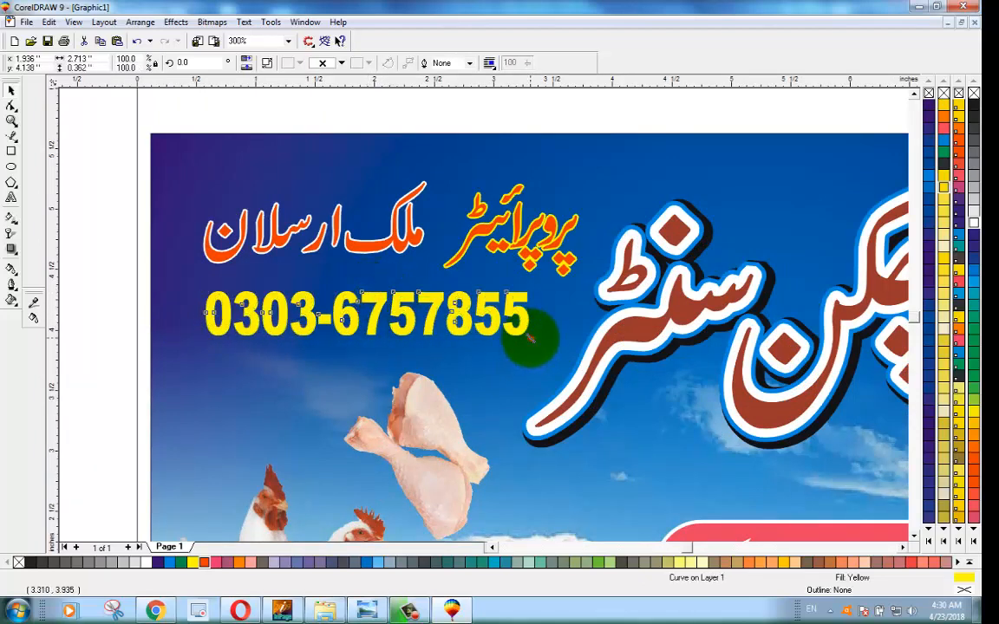
drag(531, 338, 537, 340)
click(315, 110)
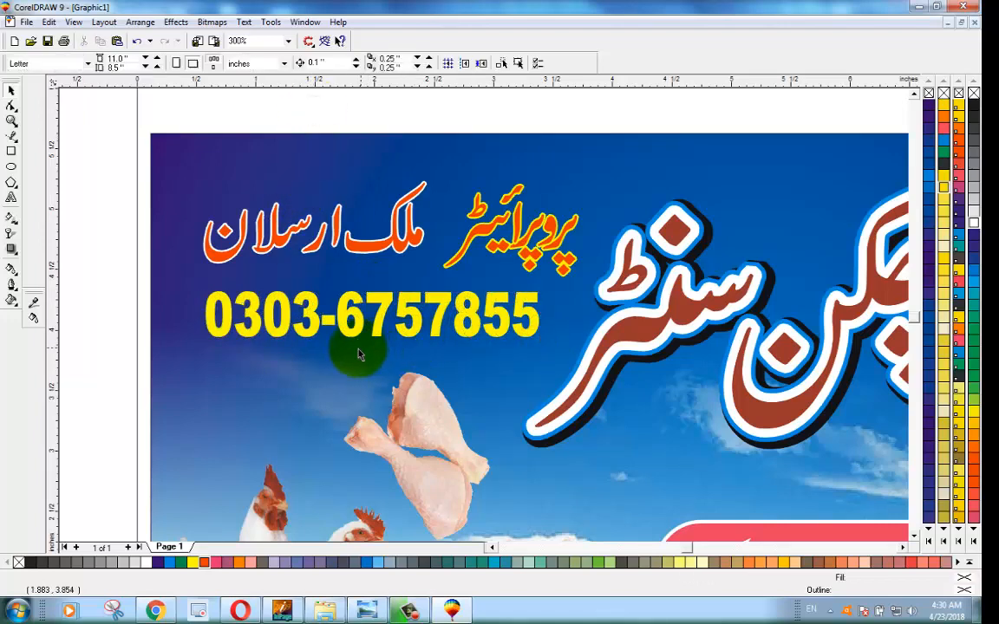
Examine the whole banner's layout, heading, pictures and text bars against the reference banner beside it
scroll(368, 396, down, 1)
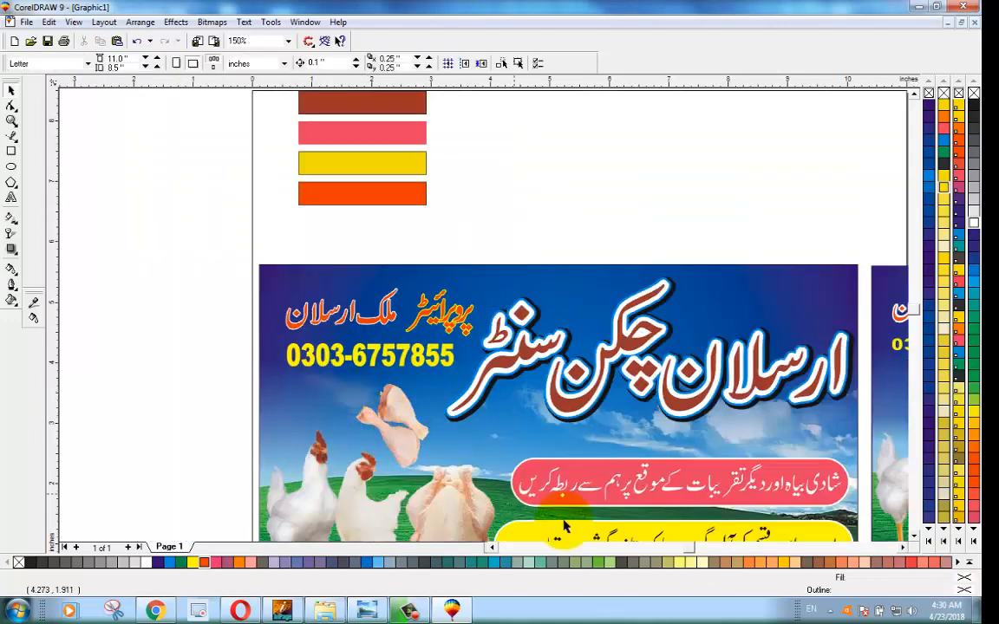
click(913, 536)
click(913, 536)
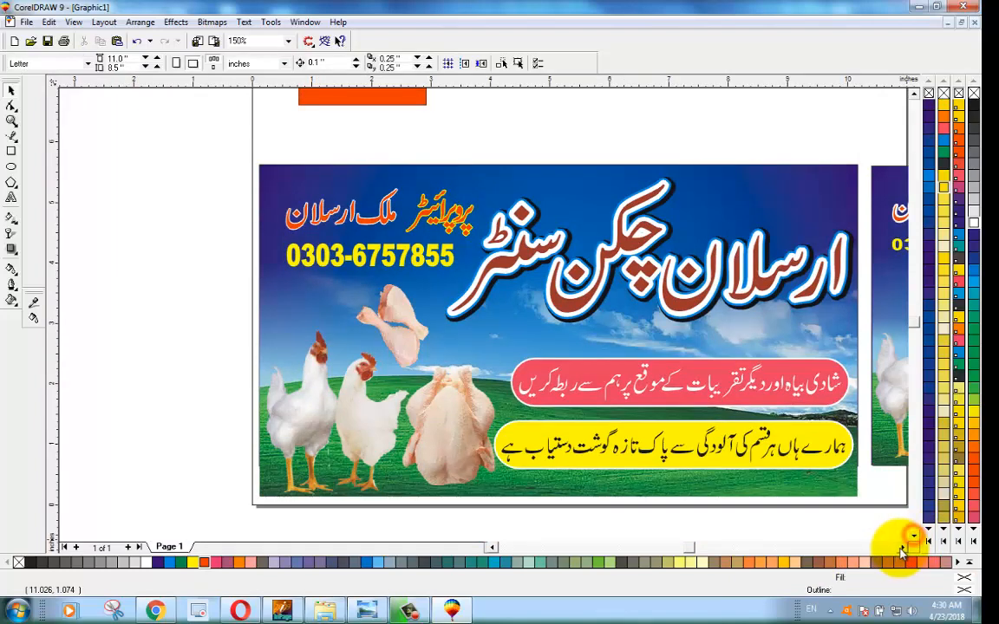
click(903, 546)
click(903, 546)
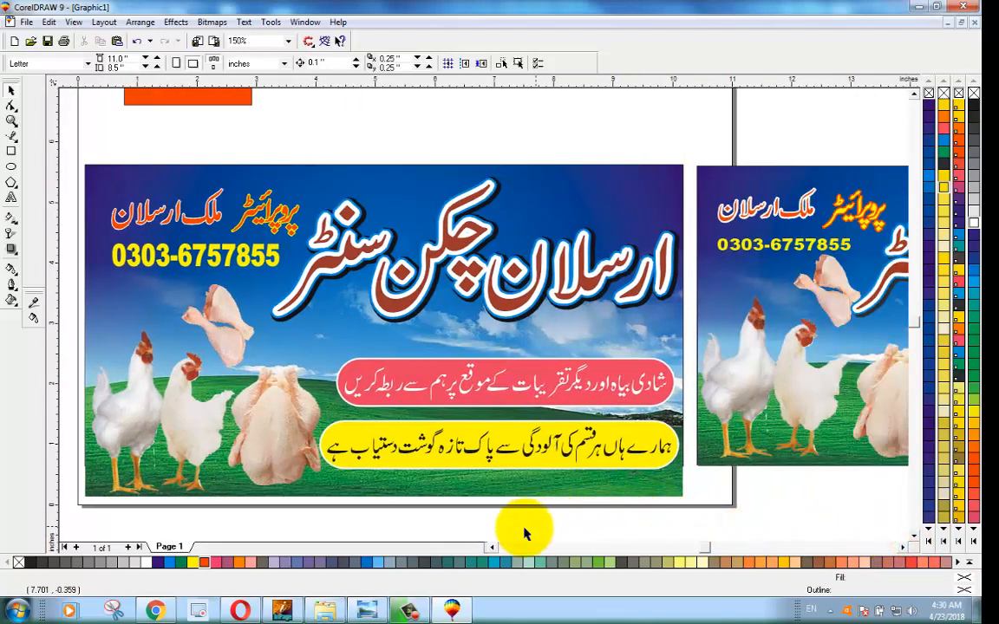
scroll(510, 531, up, 1)
scroll(515, 520, down, 2)
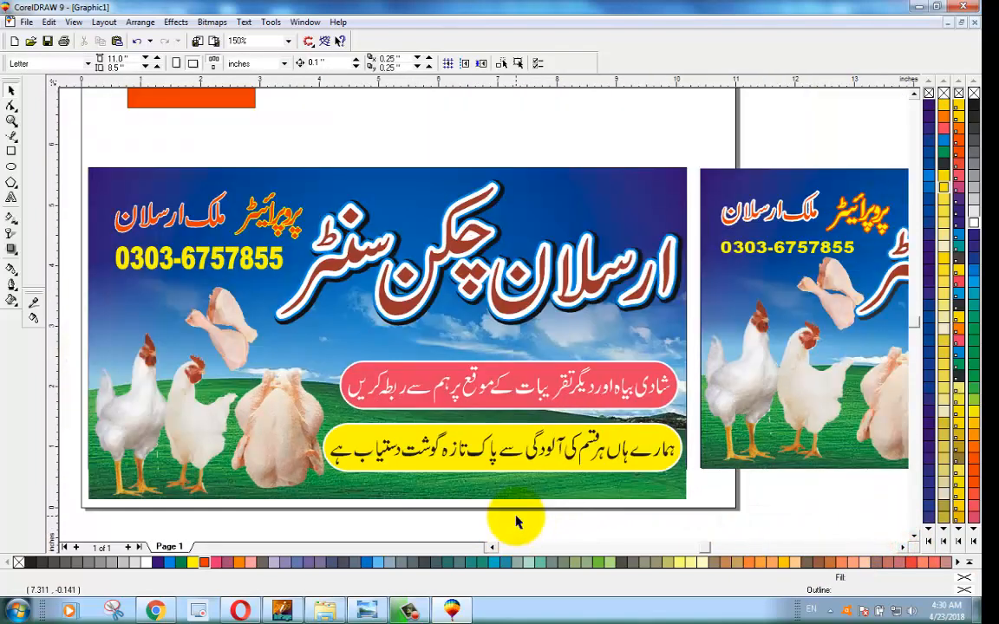
scroll(413, 535, up, 1)
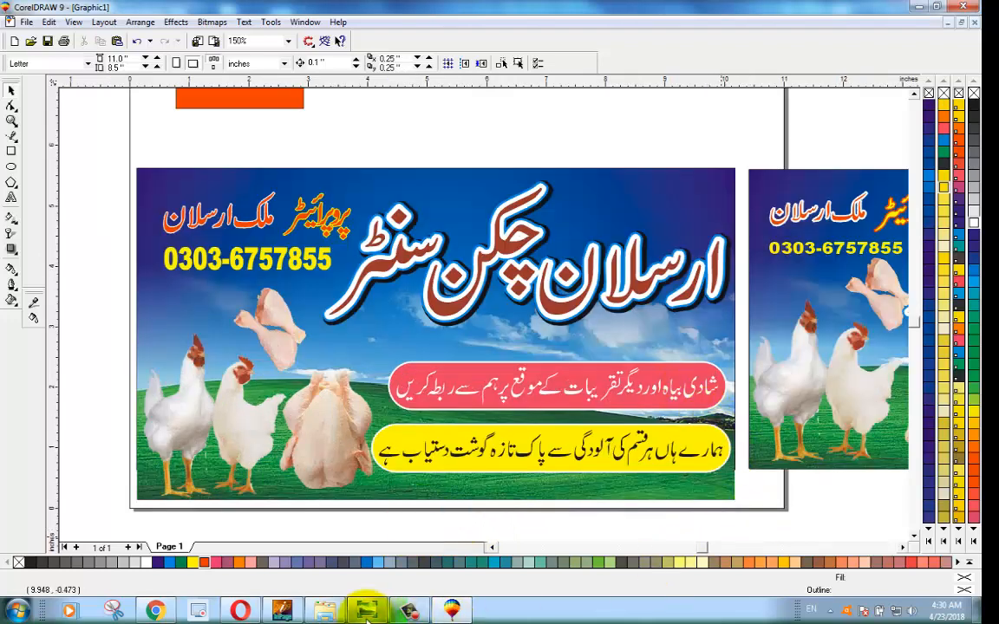
click(411, 610)
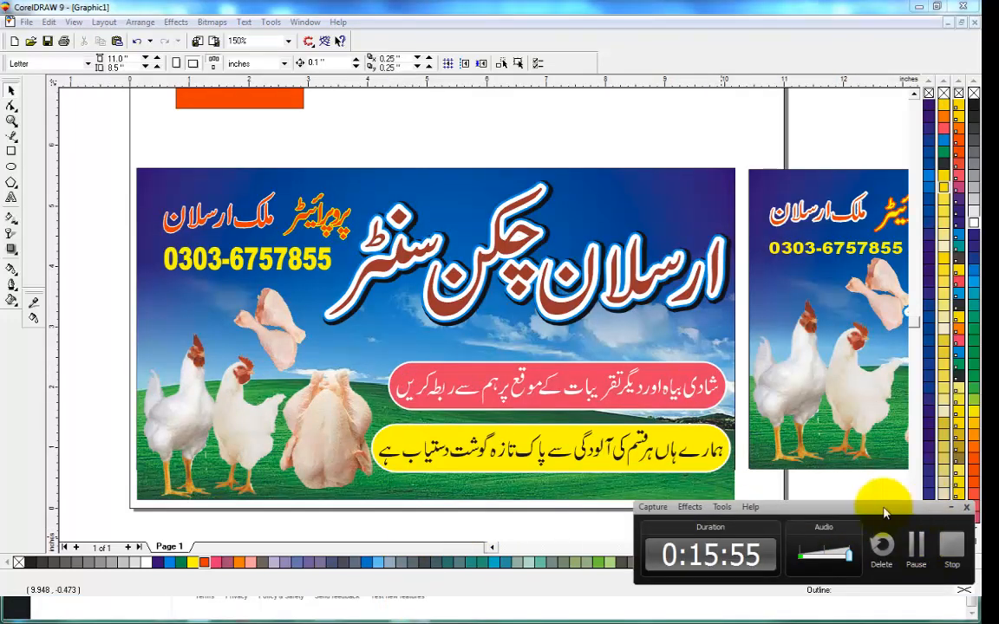
click(950, 508)
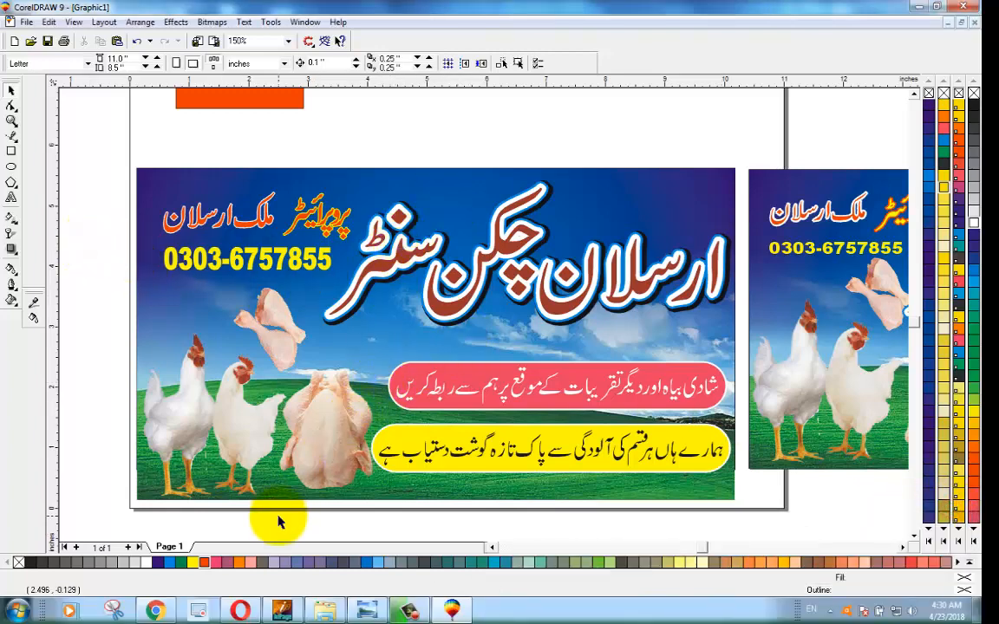
scroll(279, 521, up, 1)
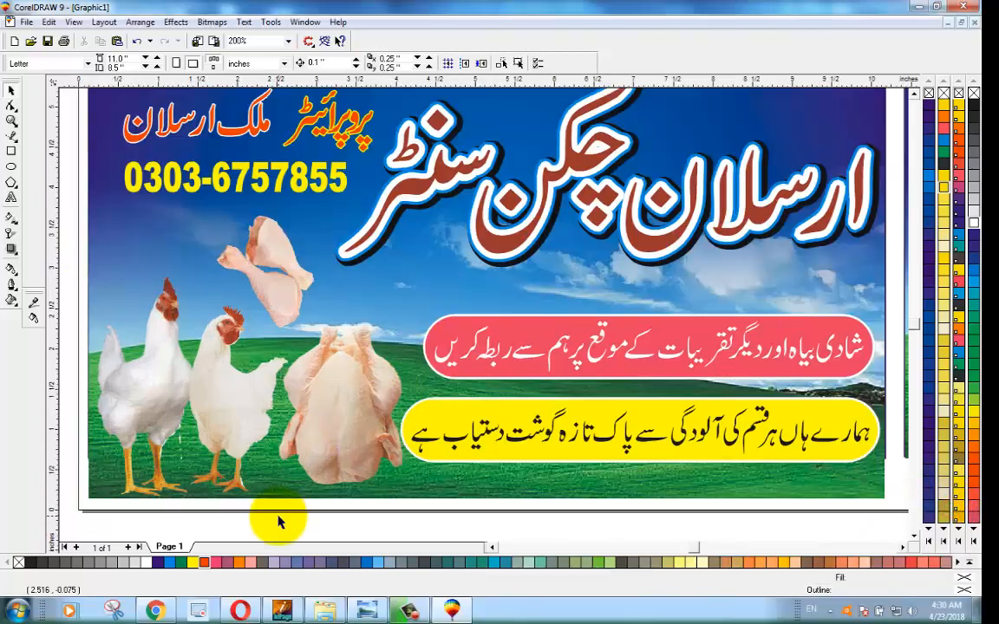
click(915, 94)
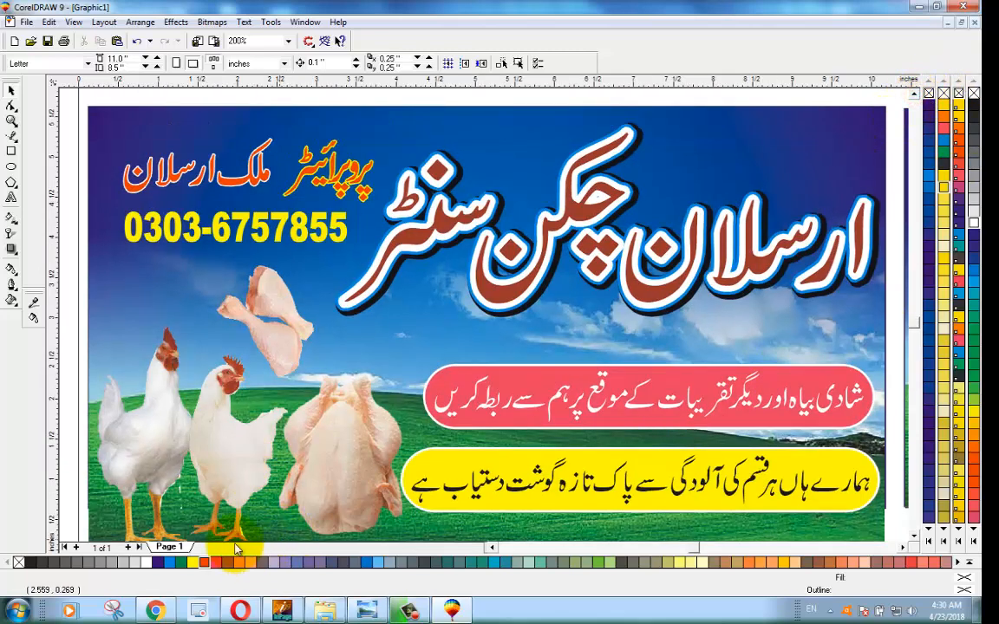